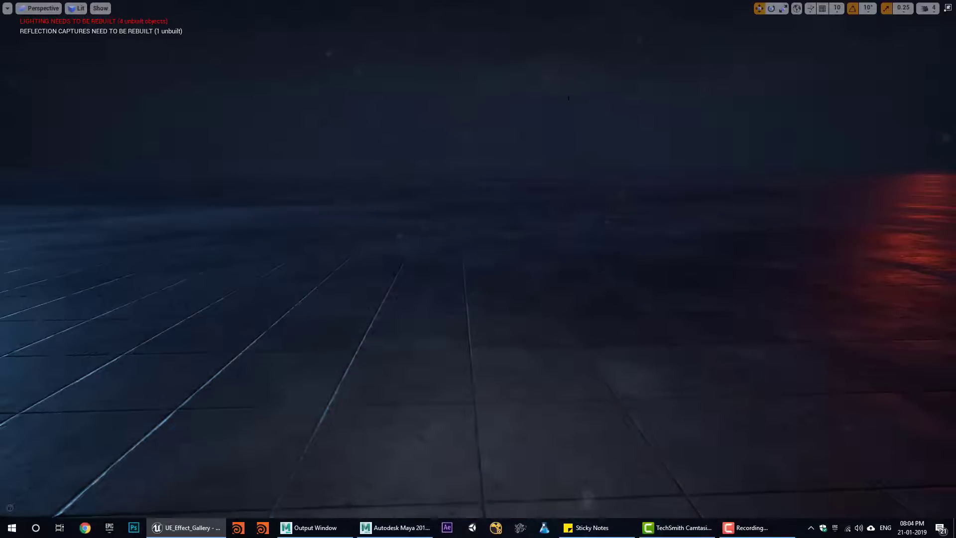
Leave the fullscreen view, stop the play session and open the p_wood_shatter emitter's particle system for editing.
key(F11)
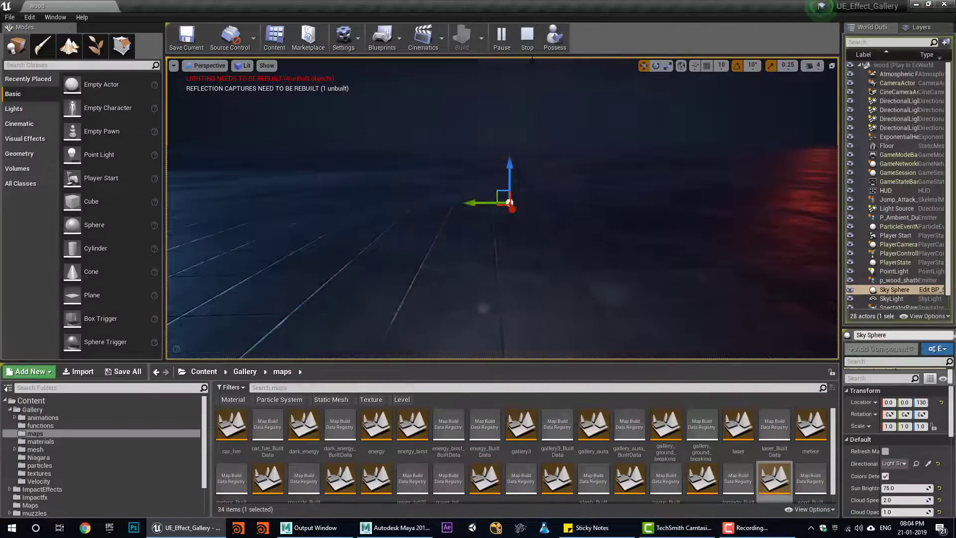
key(Escape)
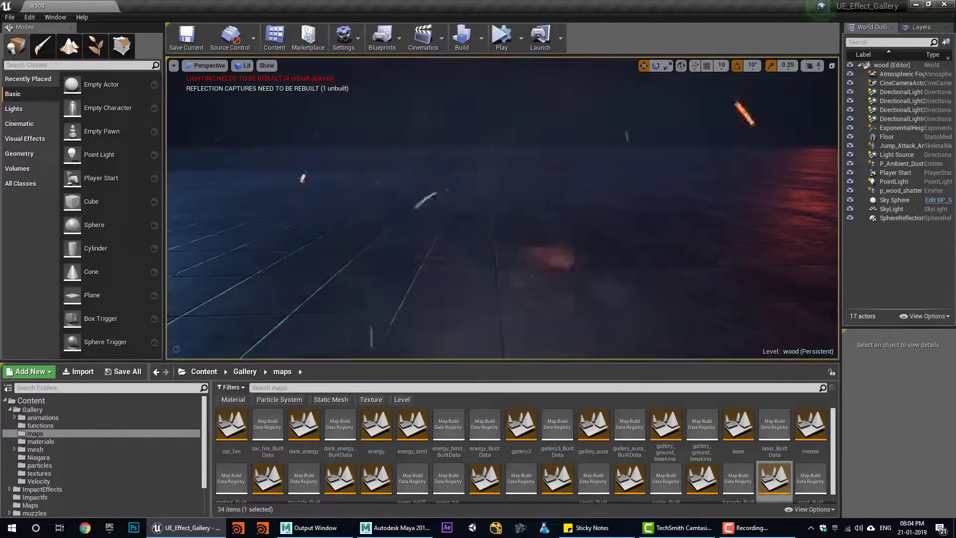
click(897, 191)
double_click(895, 465)
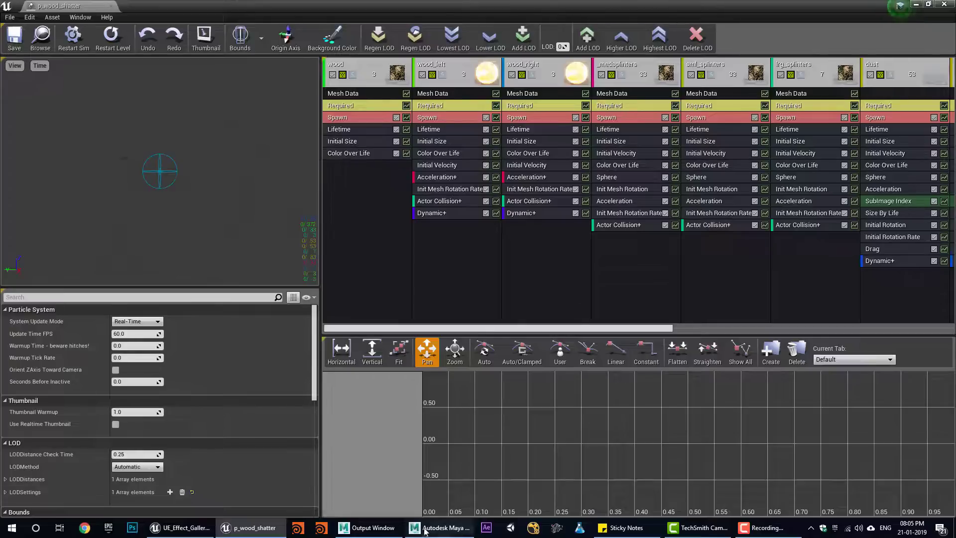
Switch to Maya, unhide the sm_wood01 log and move it to about -32.2 on X.
key(alt+Tab)
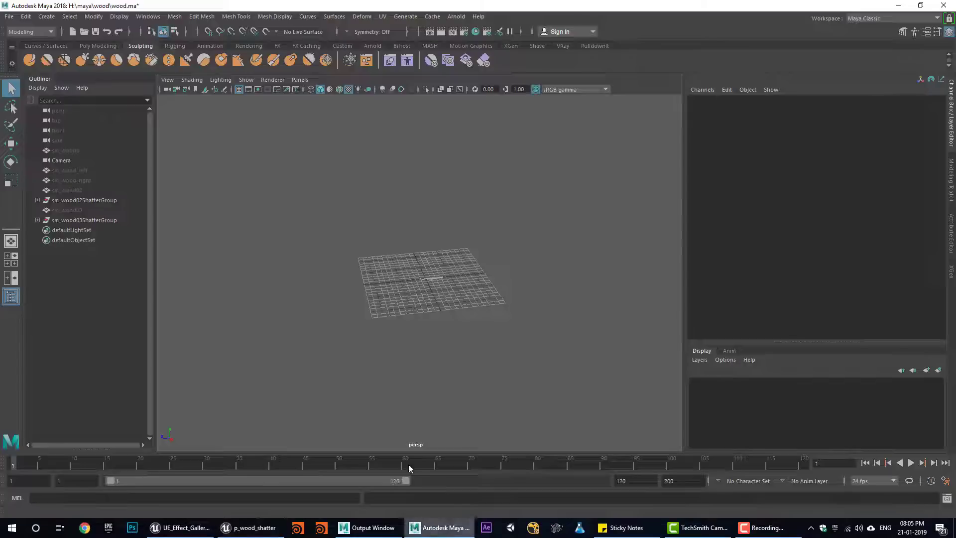
click(70, 151)
key(shift+h)
click(365, 373)
click(377, 282)
alt+drag(377, 282, 316, 265)
key(e)
key(w)
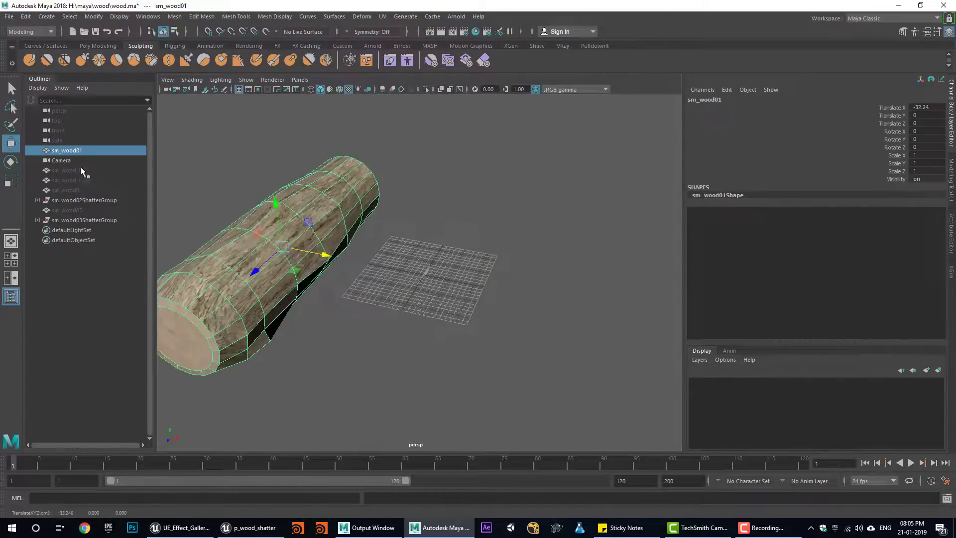
Unhide the two broken log halves, sm_wood_left and sm_wood_right.
click(70, 170)
key(shift+h)
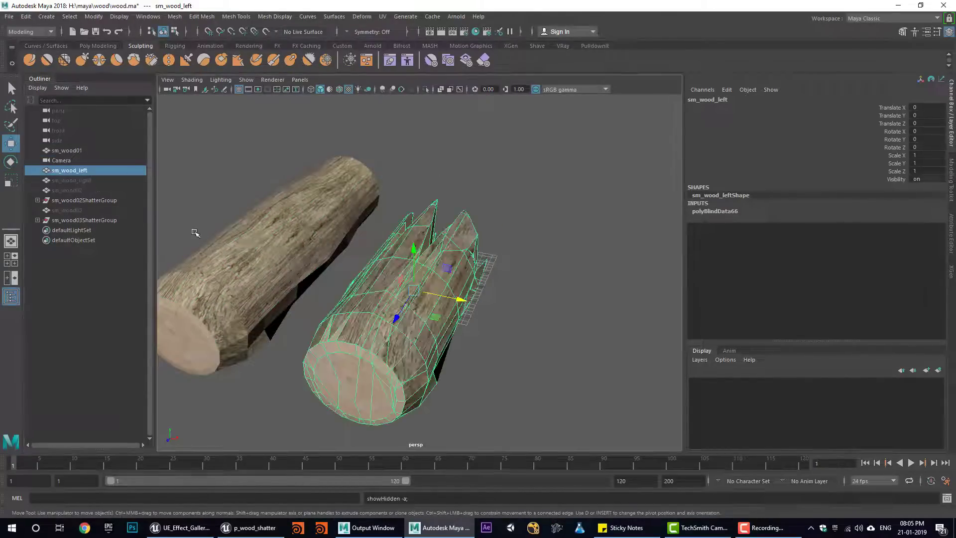
click(73, 181)
key(shift+h)
Pull the broken log halves apart, moving sm_wood_right to about -13.8 on Z.
alt+drag(536, 350, 280, 300)
click(284, 324)
click(340, 168)
click(355, 295)
click(466, 296)
mouse_move(465, 296)
alt+mouse_down()
mouse_move(427, 297)
mouse_move(459, 286)
alt+mouse_up()
alt+drag(461, 325, 432, 299)
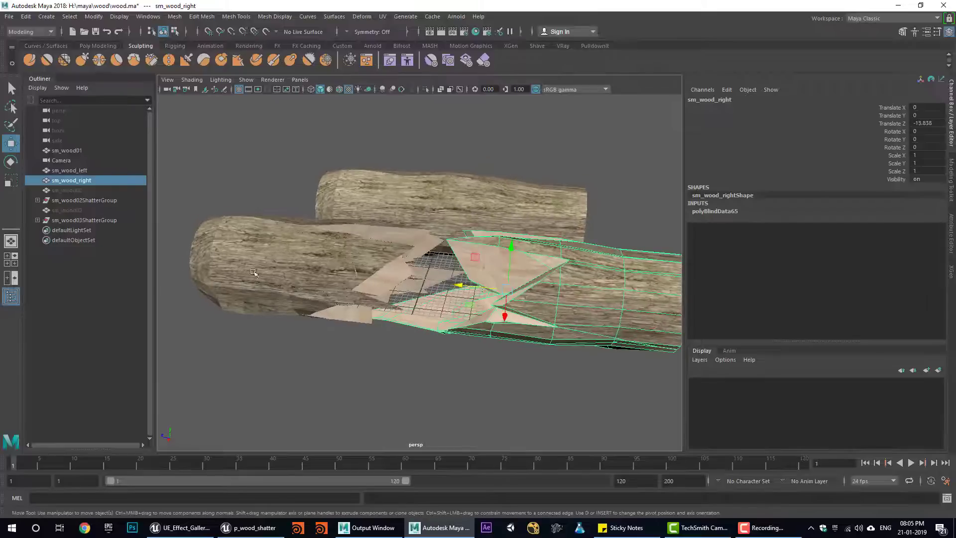
Tilt both broken halves, rotating sm_wood_right to about -44 on X, and move it out to about -25 on Z.
click(248, 259)
key(e)
drag(336, 228, 520, 306)
click(554, 269)
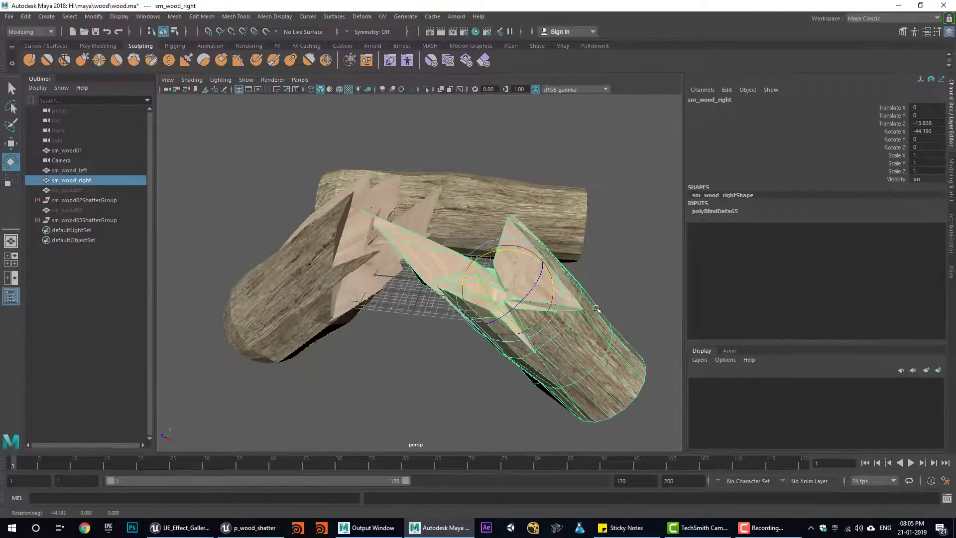
scroll(477, 309, down, 3)
key(w)
drag(431, 280, 472, 290)
Create a polygon cylinder, scale it uniformly to about 33.3 and move it to about 41.5 on X.
click(592, 46)
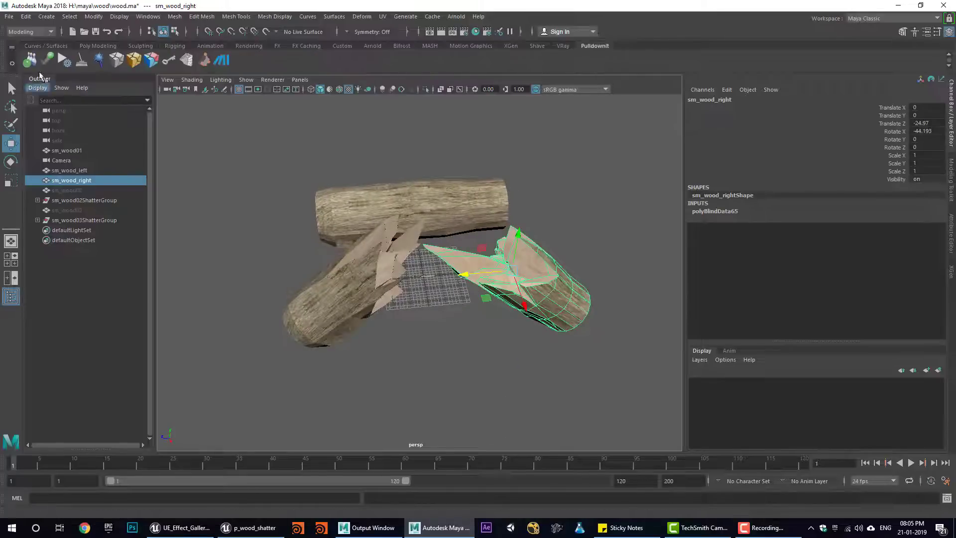
alt+drag(258, 249, 282, 255)
click(98, 45)
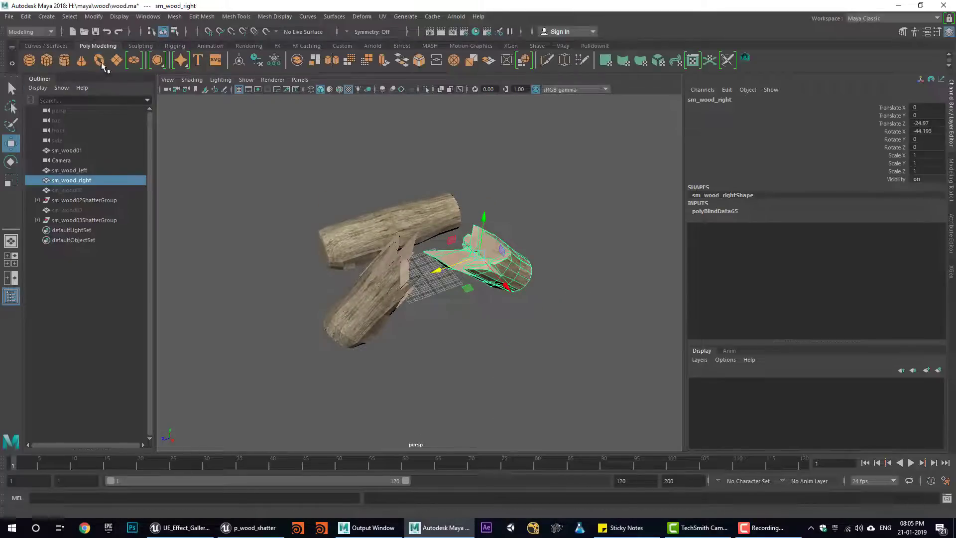
key(e)
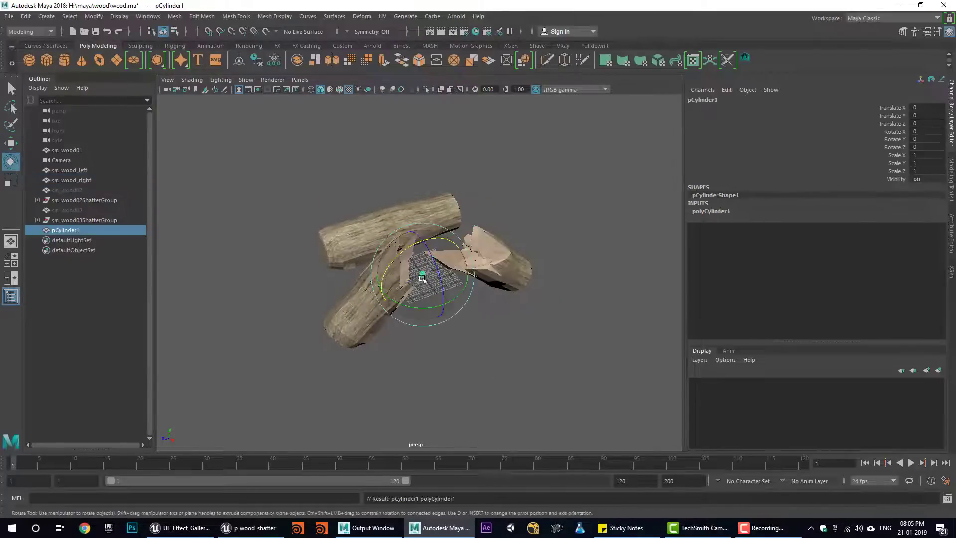
key(r)
drag(422, 275, 557, 281)
key(w)
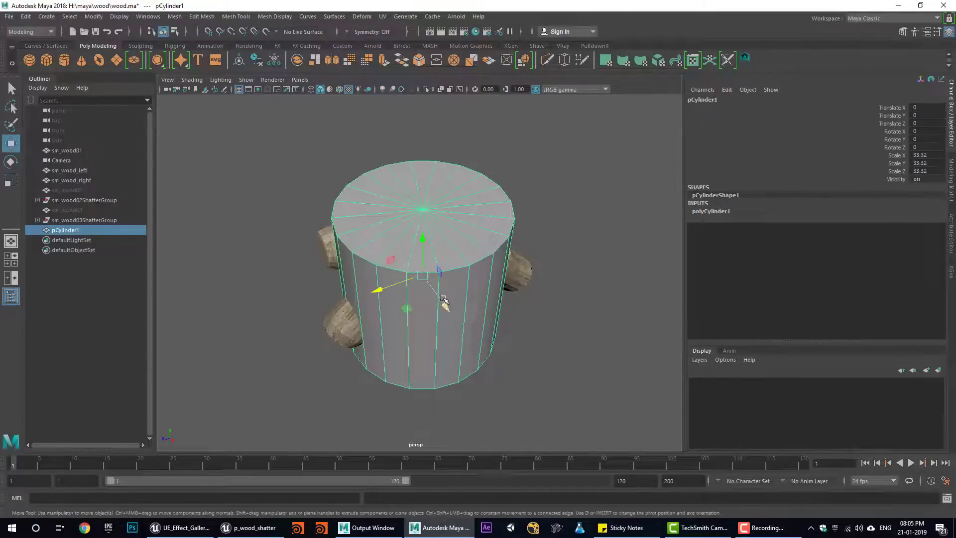
drag(461, 301, 514, 375)
Shatter the cylinder with the Pulldownit fracture tool using the Wood splinters style, and inspect the fragments.
click(595, 46)
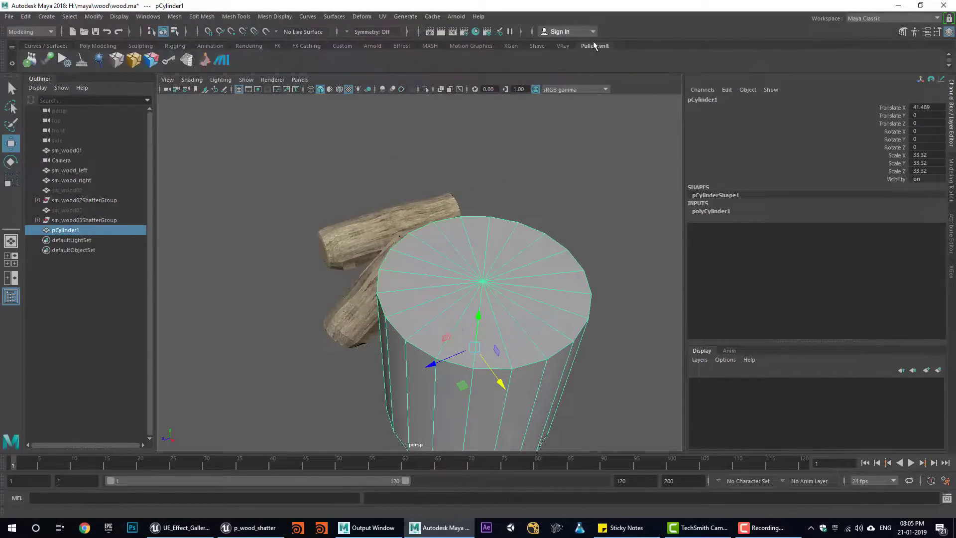
click(132, 60)
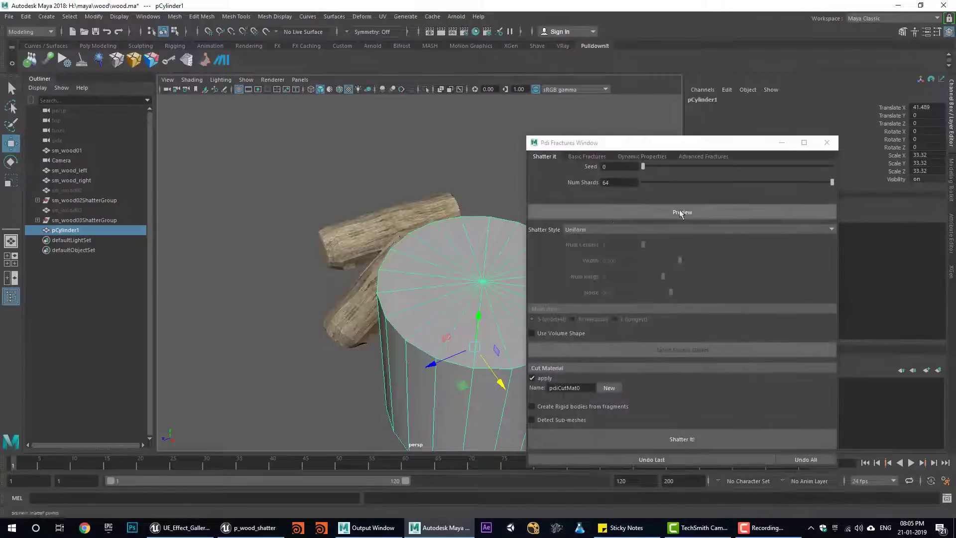
click(573, 229)
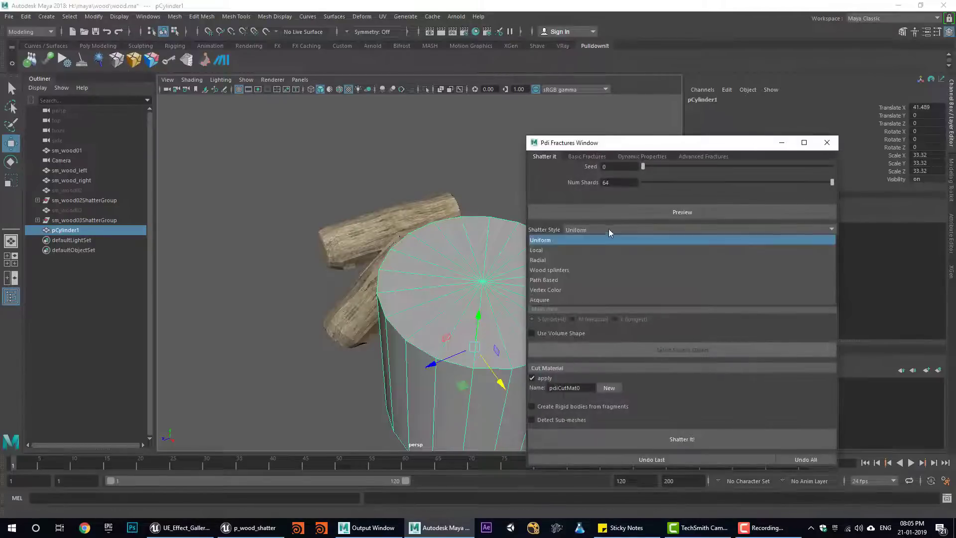
click(550, 270)
click(722, 443)
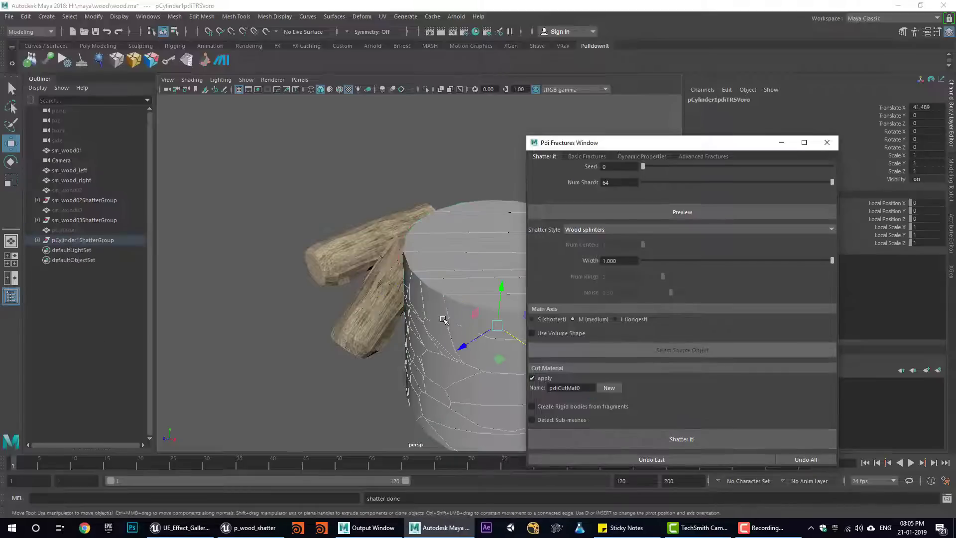
alt+drag(426, 358, 397, 284)
click(395, 282)
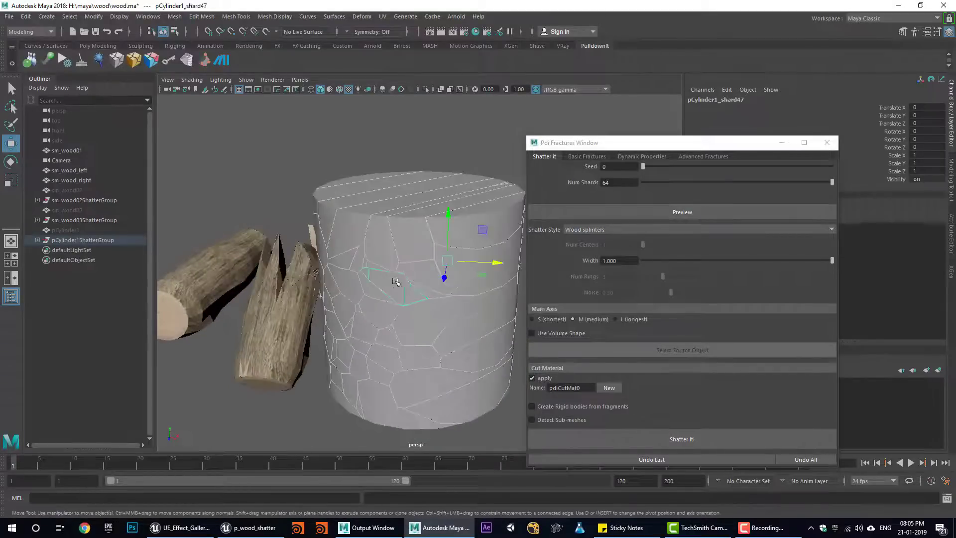
alt+drag(442, 315, 417, 324)
Remove all of the cylinder's fragments, close the fracture window and delete the cylinder.
click(811, 460)
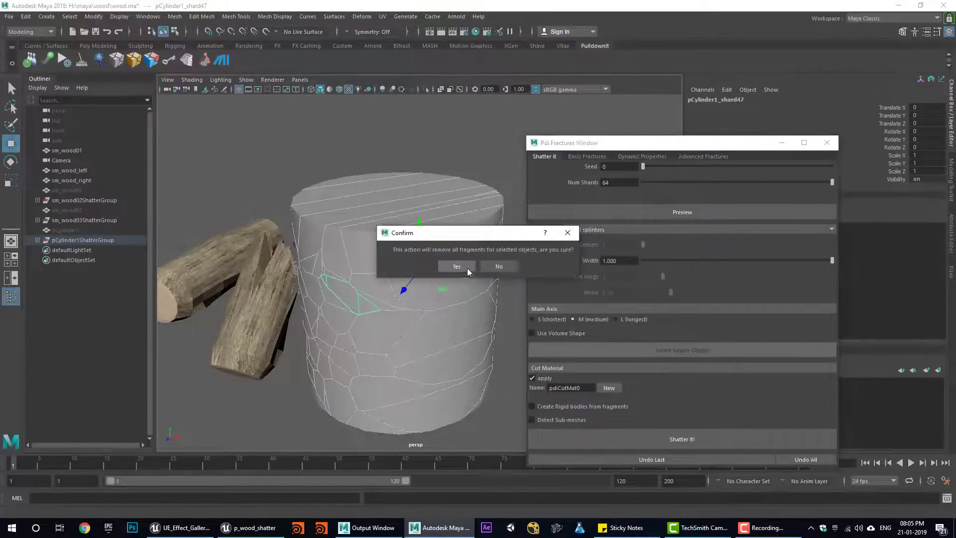
click(467, 270)
click(827, 143)
key(Delete)
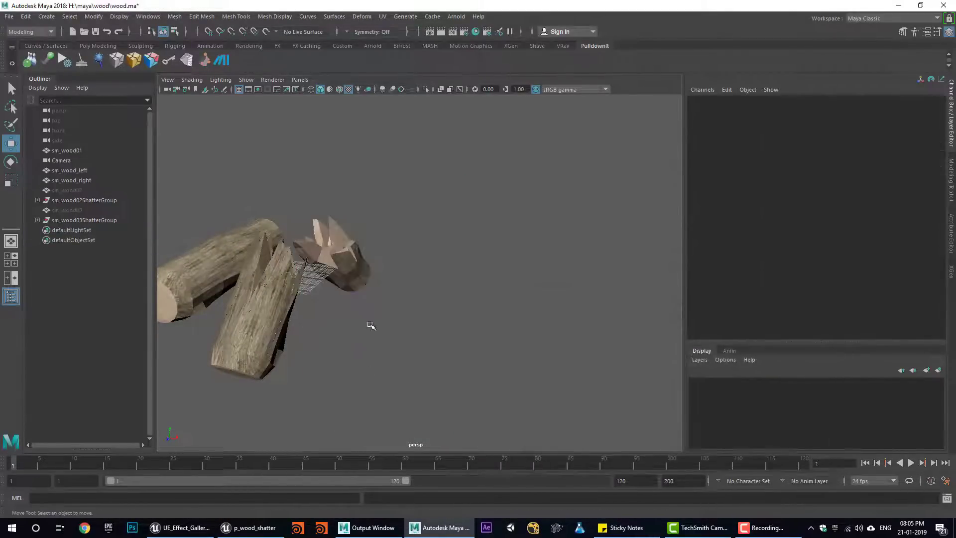
Examine the intact log sm_wood01 and the broken halves sm_wood_left and sm_wood_right in the perspective view.
alt+drag(342, 317, 248, 312)
alt+right_drag(247, 312, 367, 299)
alt+middle_drag(369, 298, 455, 409)
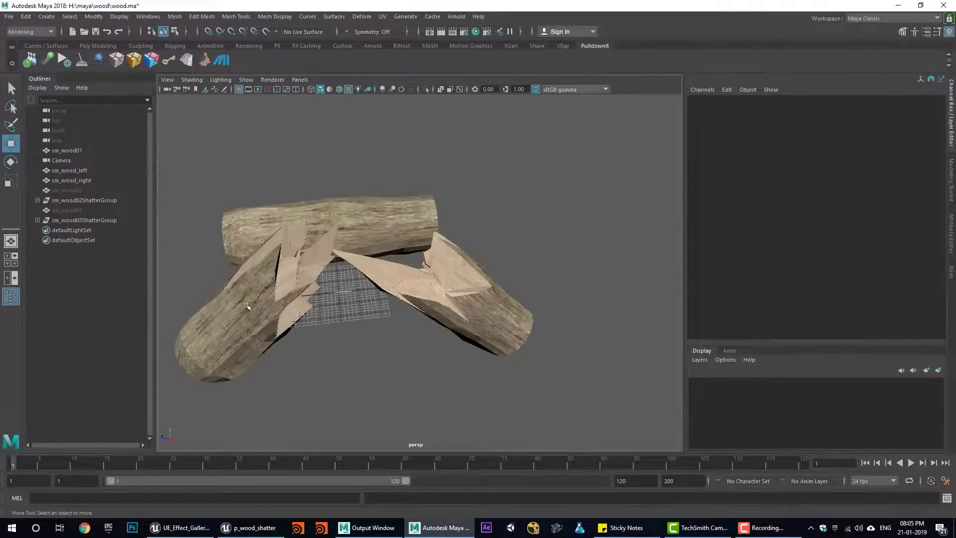
click(247, 304)
click(449, 294)
alt+drag(366, 318, 349, 340)
alt+middle_drag(349, 340, 377, 373)
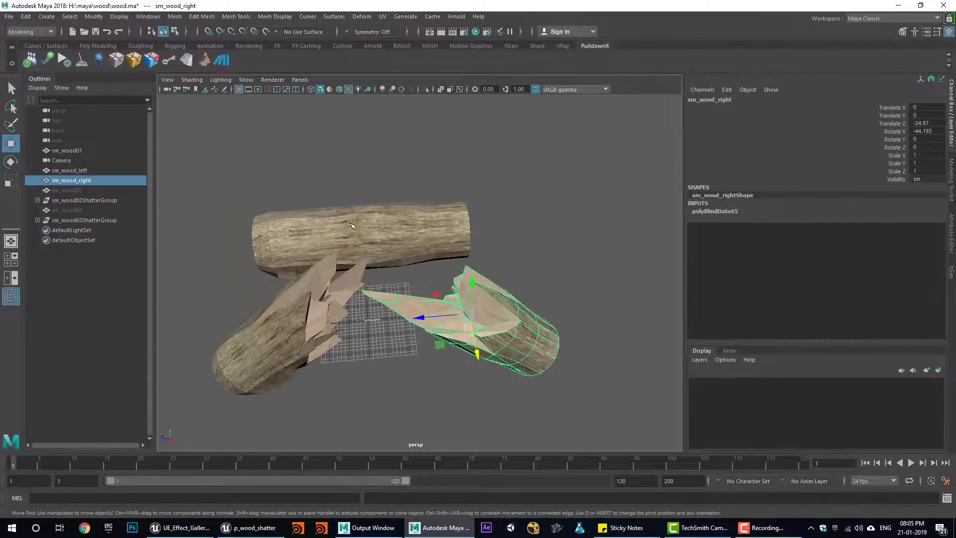
click(350, 222)
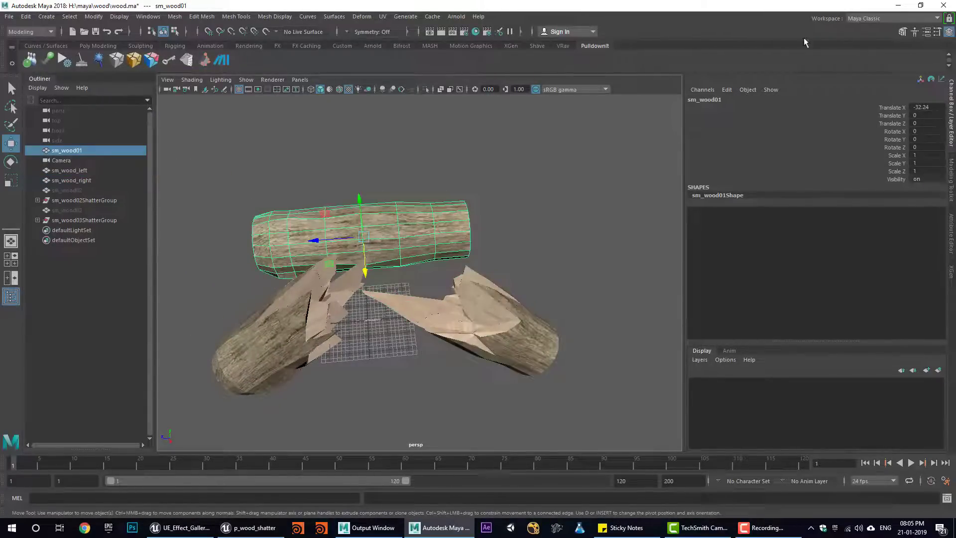
mouse_move(293, 353)
alt+mouse_down()
mouse_move(330, 348)
mouse_move(294, 342)
alt+mouse_up()
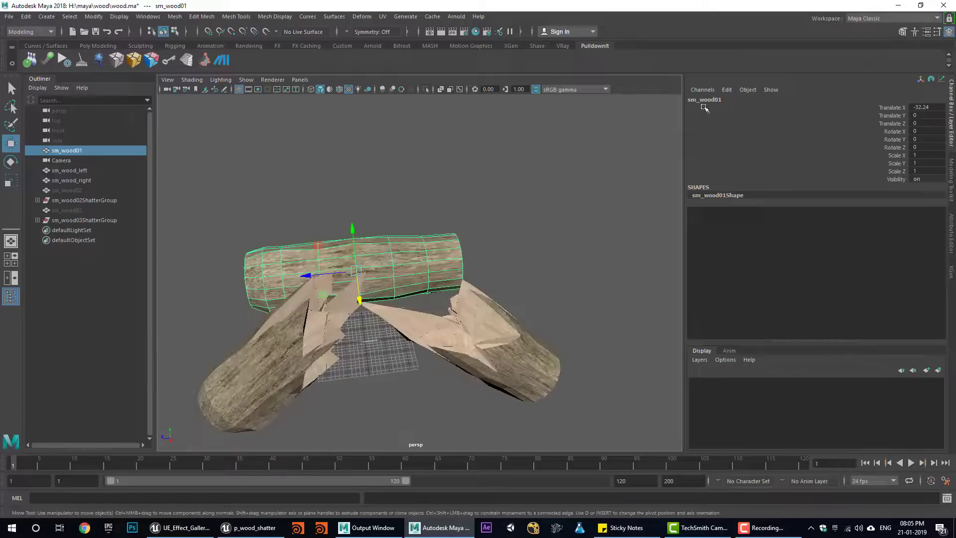
alt+drag(423, 350, 398, 332)
Switch back to Unreal Engine's p_wood_shatter particle editor, solo the wood emitter and check its Lifetime settings.
click(898, 8)
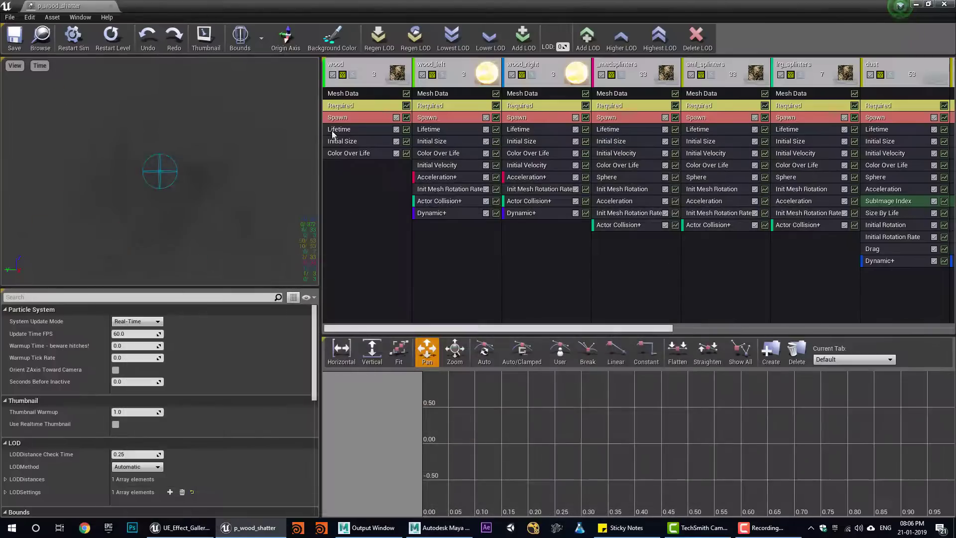
click(353, 75)
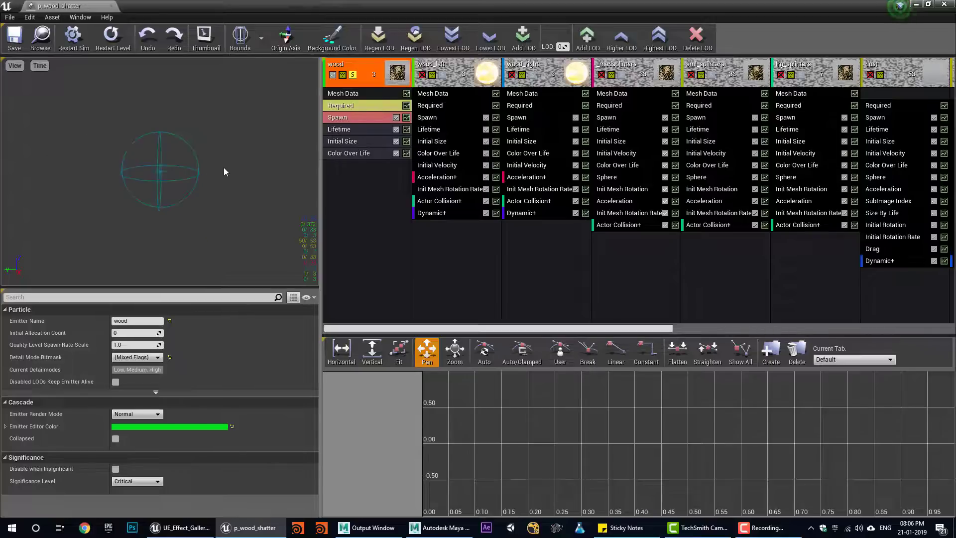
click(360, 131)
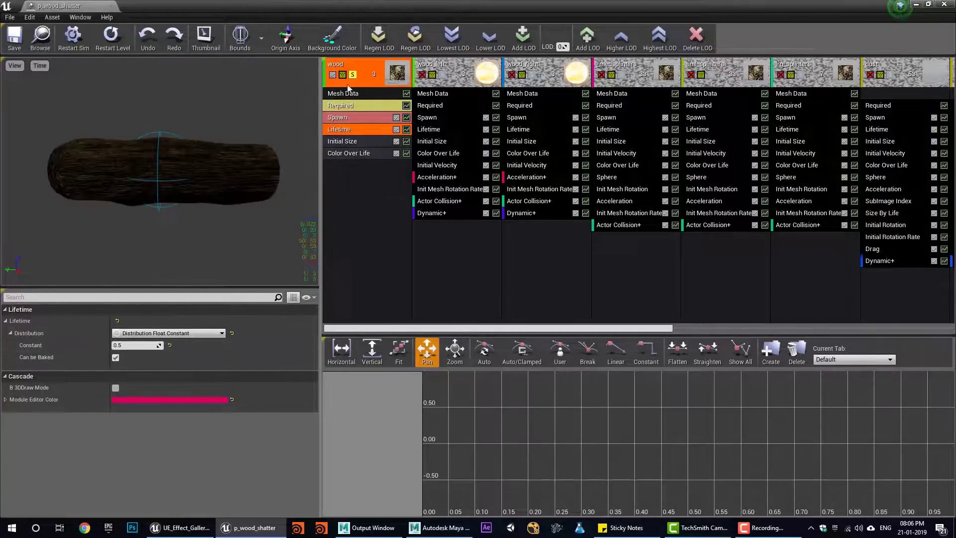
Solo the wood_left and wood_right emitters instead of wood, and check wood_left's duration and delay in the Required module.
click(370, 81)
click(443, 74)
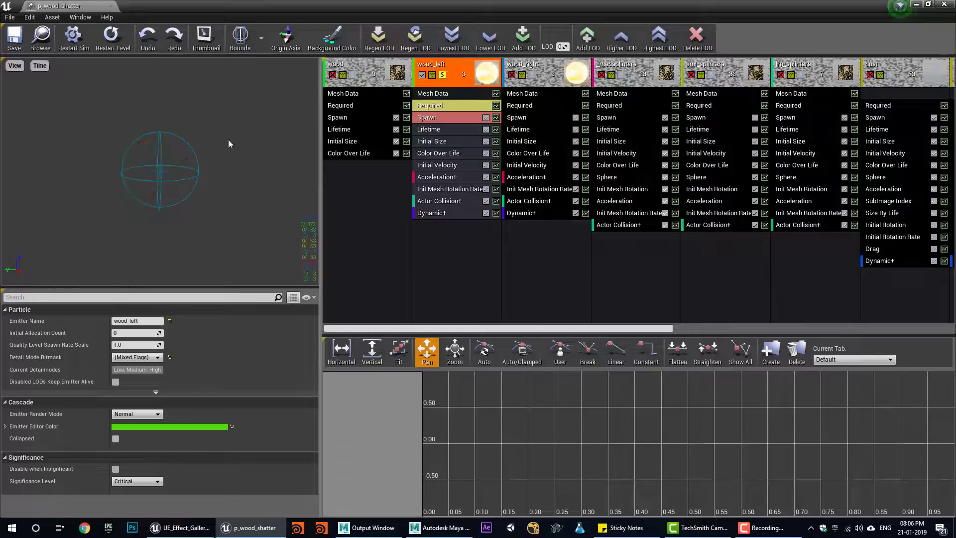
click(531, 75)
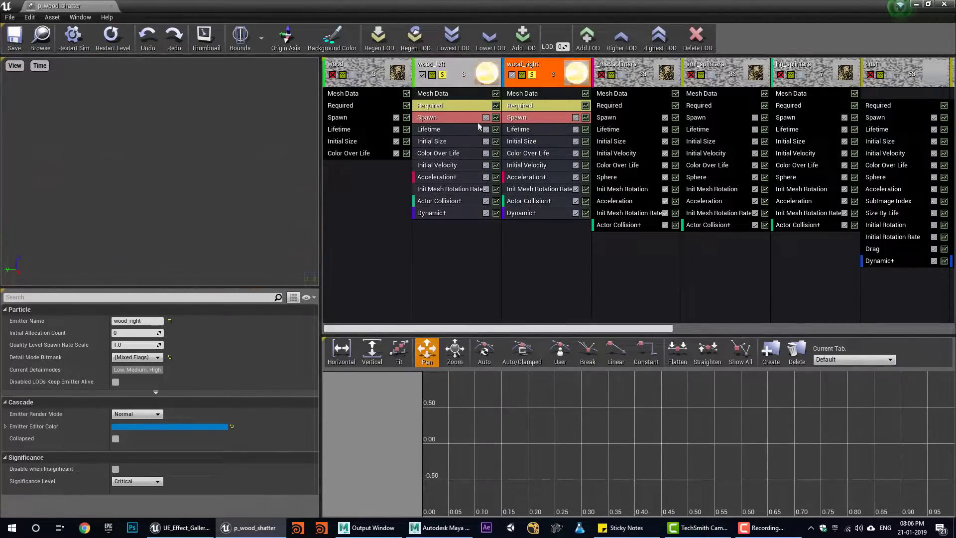
click(445, 112)
scroll(305, 310, down, 10)
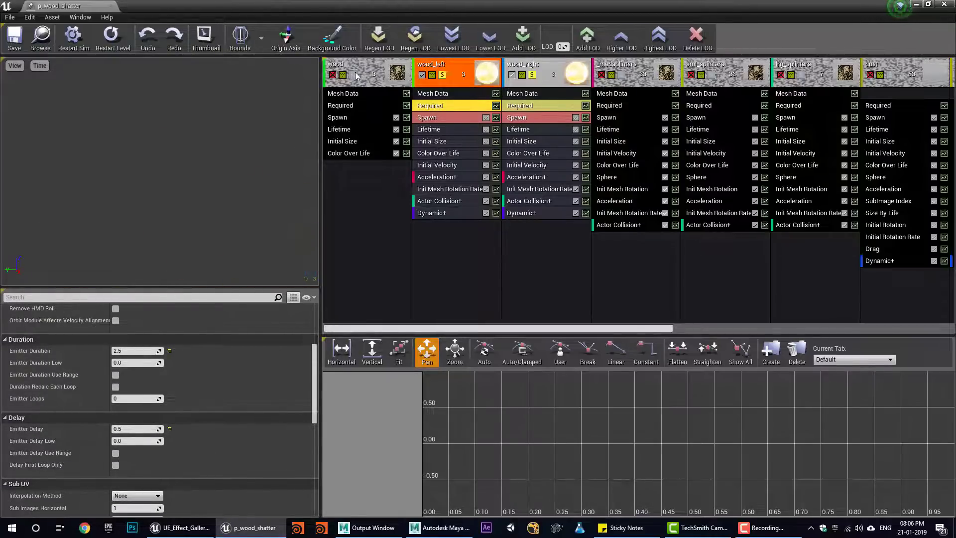
Solo the wood emitter together with both halves and restart the effect to preview the log breaking.
click(356, 76)
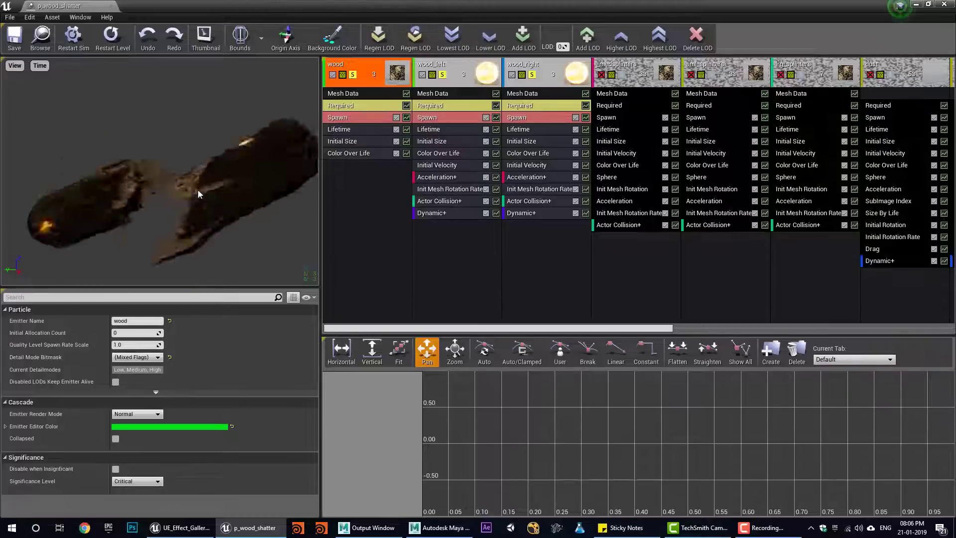
click(121, 49)
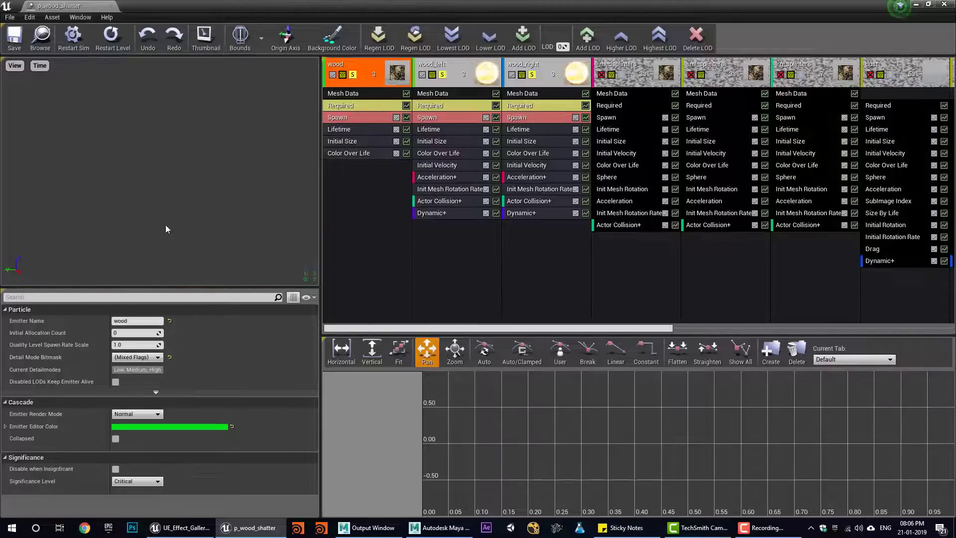
click(109, 45)
click(111, 40)
Take wood_left and wood_right out of solo and open the Wood material assigned in the wood emitter's Required module.
click(443, 76)
click(512, 75)
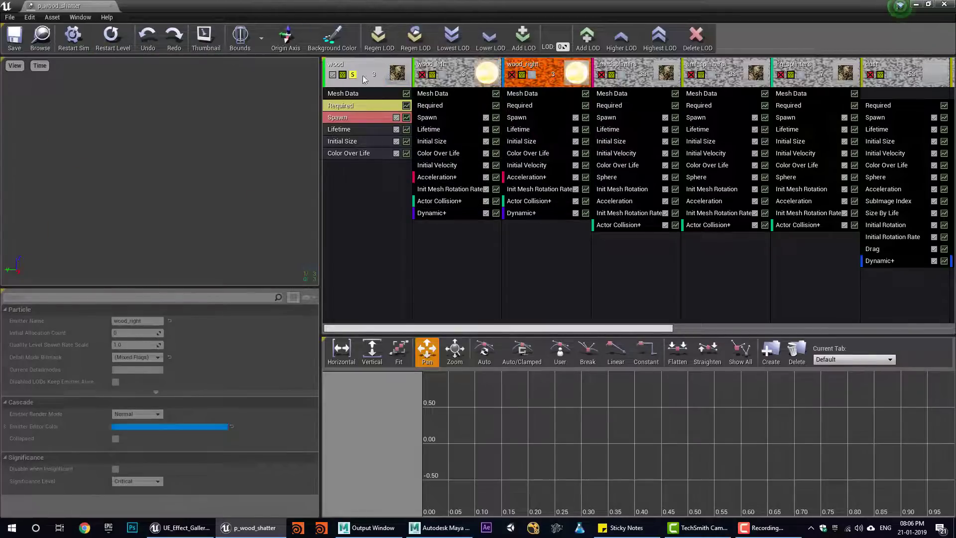
click(356, 105)
double_click(130, 337)
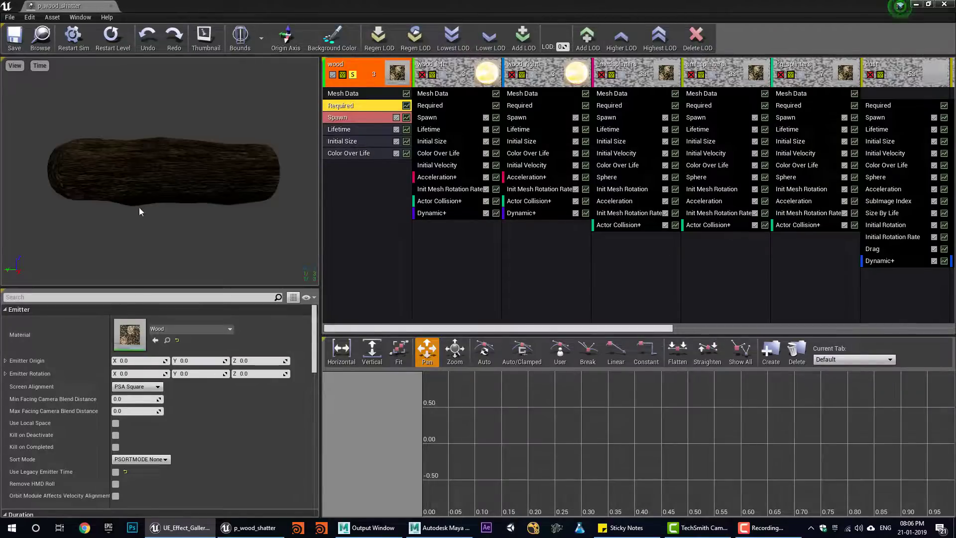
Bring up the Wood material graph and inspect the texture sample feeding Base Color.
click(178, 7)
click(244, 6)
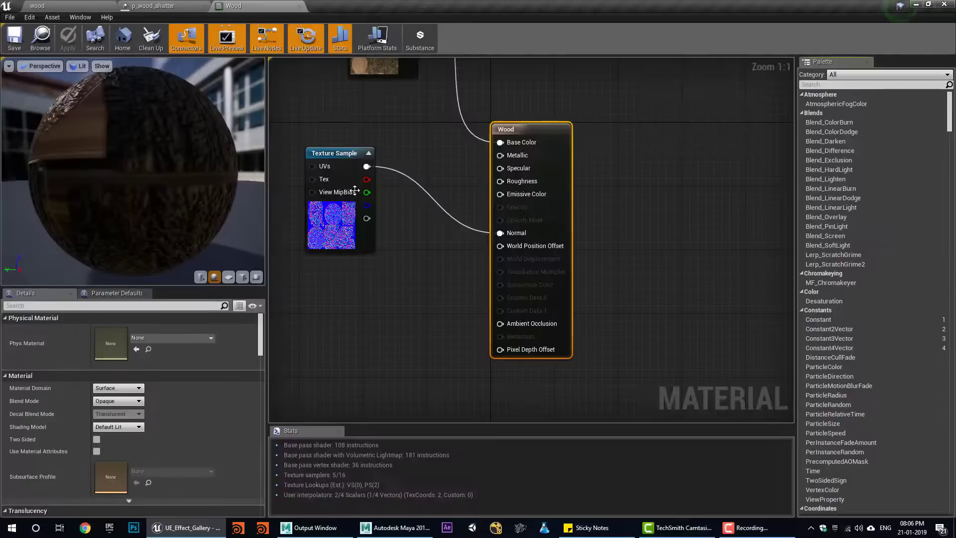
right_drag(375, 290, 478, 340)
scroll(579, 356, down, 2)
click(469, 174)
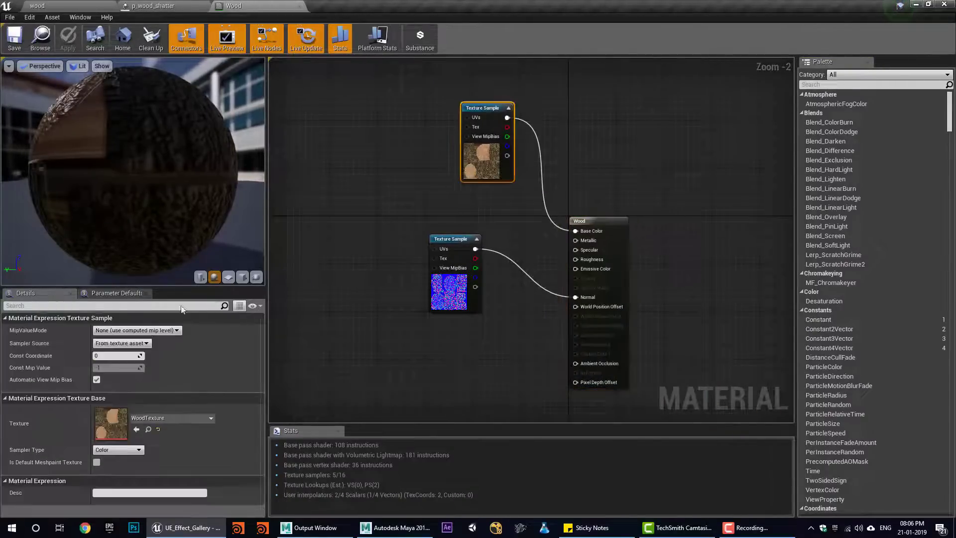
Check the base colour and normal texture samples while repositioning them, and close the Wood material without applying the changes.
drag(468, 175, 403, 223)
drag(456, 299, 411, 336)
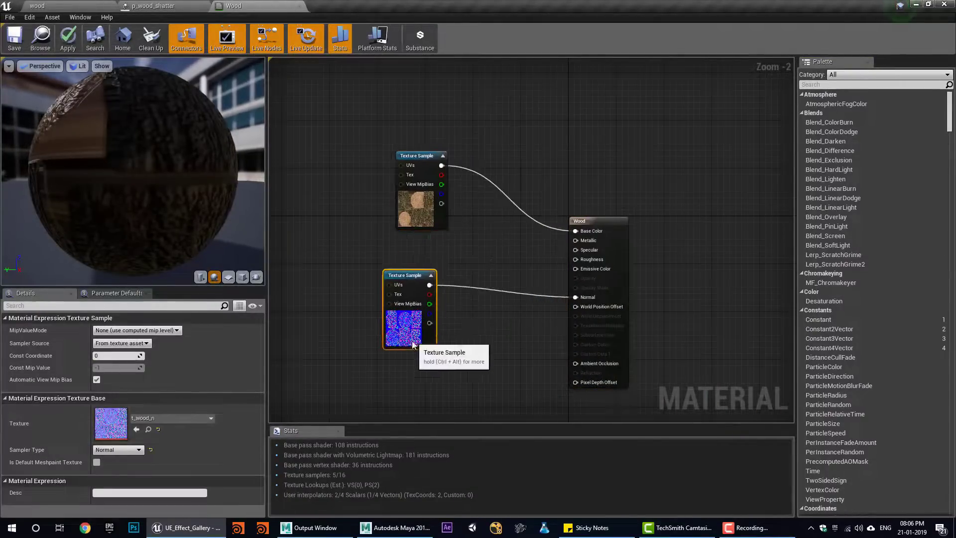
click(299, 6)
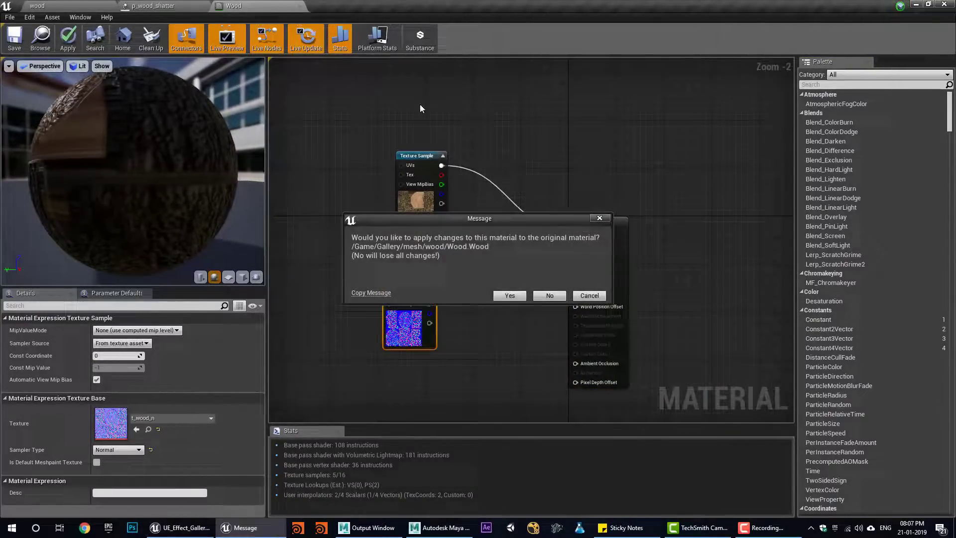
click(562, 298)
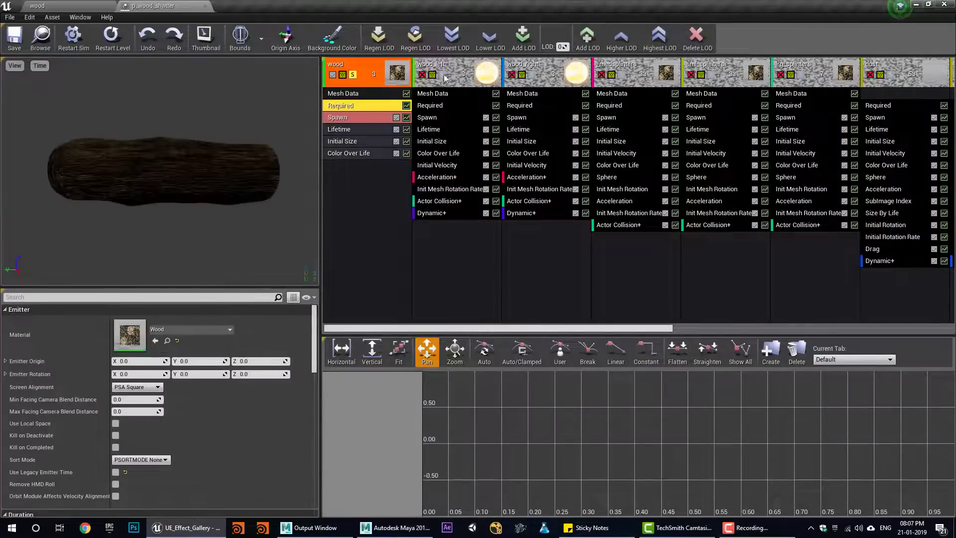
Solo the wood_left and wood_right emitters together with wood and restart the effect to preview the break.
click(442, 80)
click(530, 78)
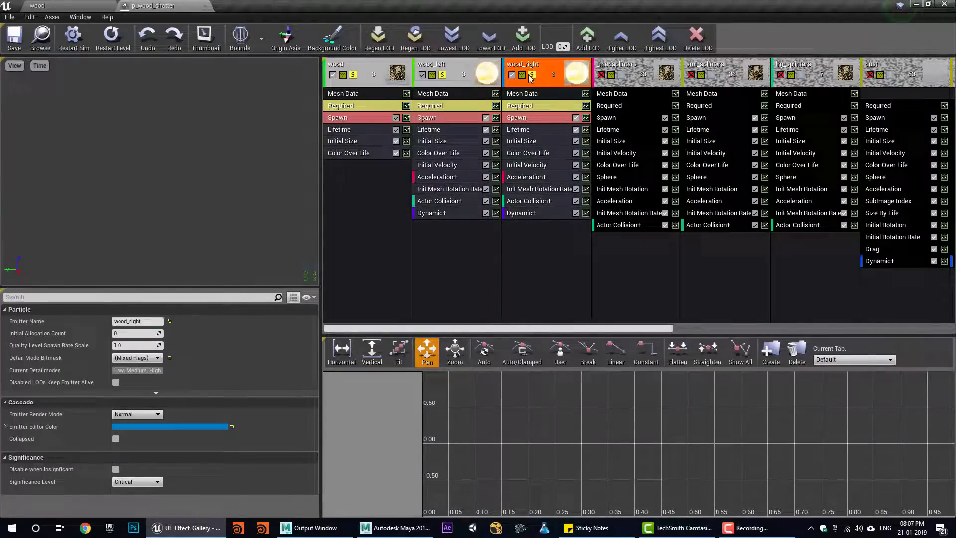
click(98, 48)
click(111, 40)
click(124, 47)
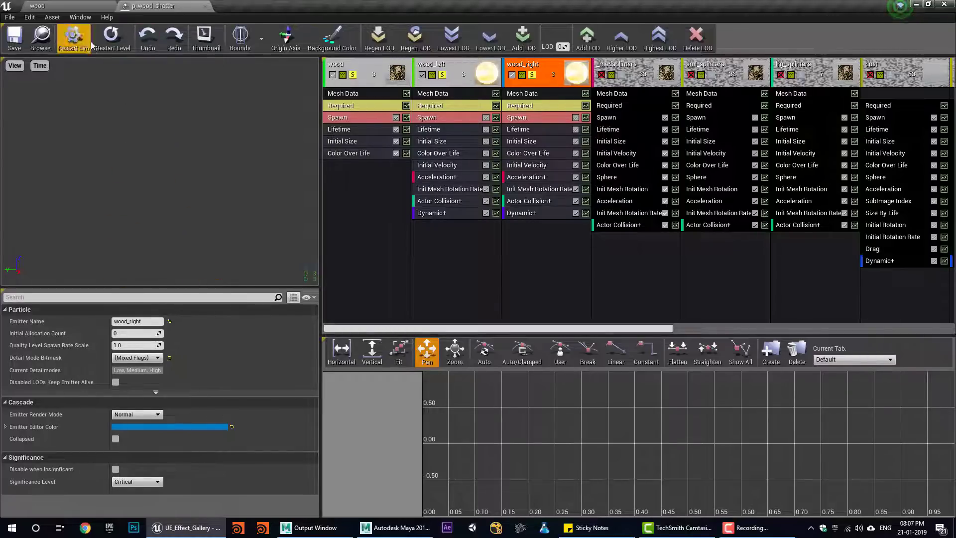
Open the WoodCut material assigned in the wood_left emitter's Required module.
click(450, 108)
double_click(139, 337)
right_drag(366, 283, 696, 286)
scroll(696, 285, down, 3)
right_drag(516, 276, 506, 241)
Inspect WoodCut's wood colour and normal texture samples and the ff_flow1 fire texture sample feeding the Multiply node.
click(504, 112)
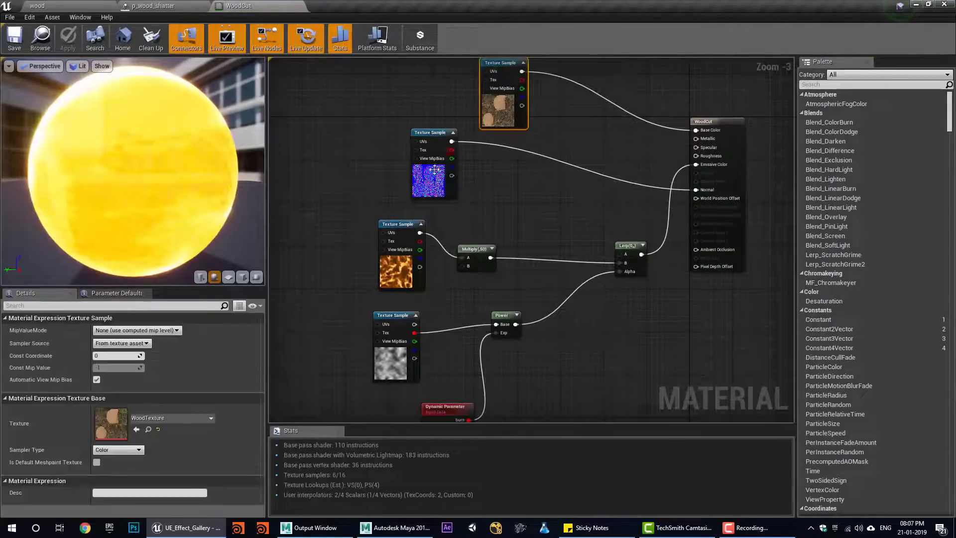
click(435, 170)
right_drag(435, 170, 397, 82)
click(364, 179)
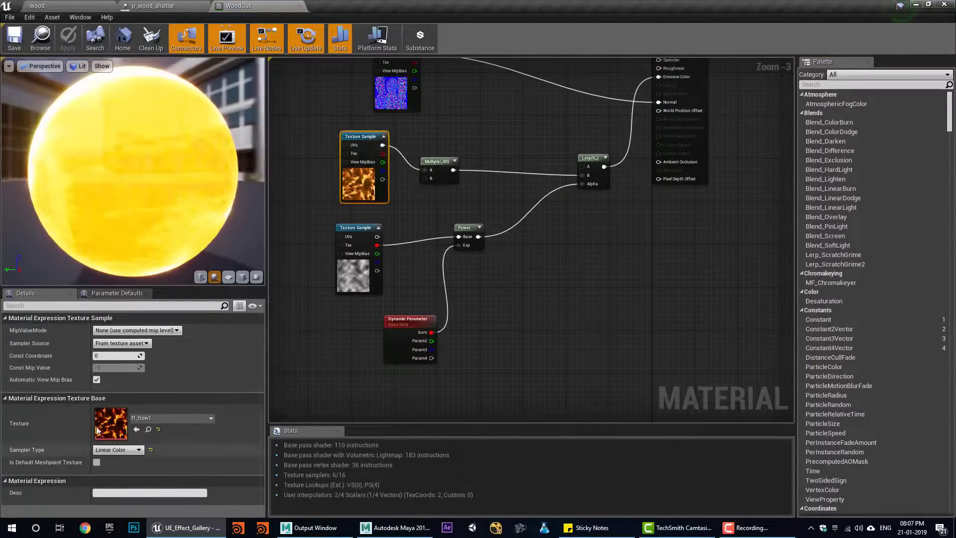
right_drag(386, 211, 359, 265)
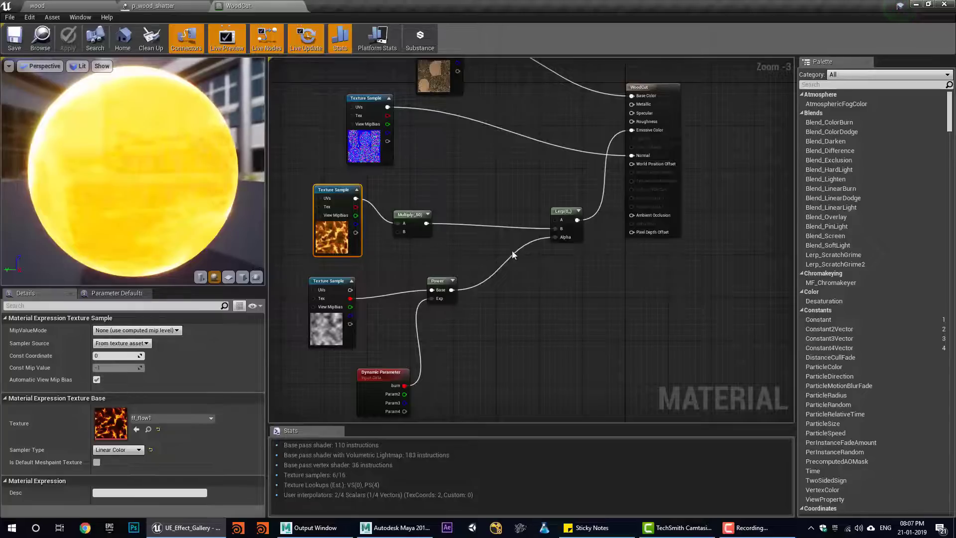
Inspect the Lerp node feeding Emissive Color and the t_noise01 texture sample connected to the Power node.
drag(575, 231, 574, 236)
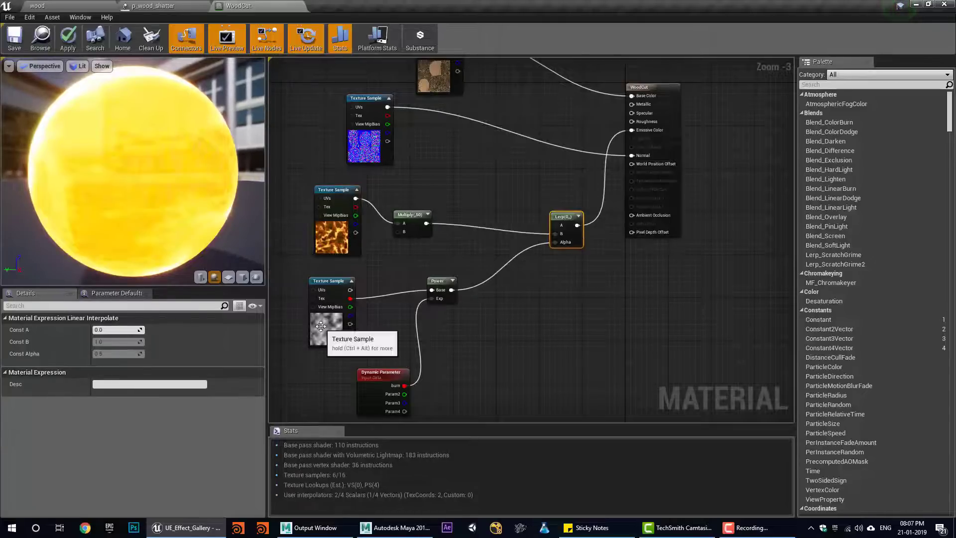
drag(321, 326, 325, 320)
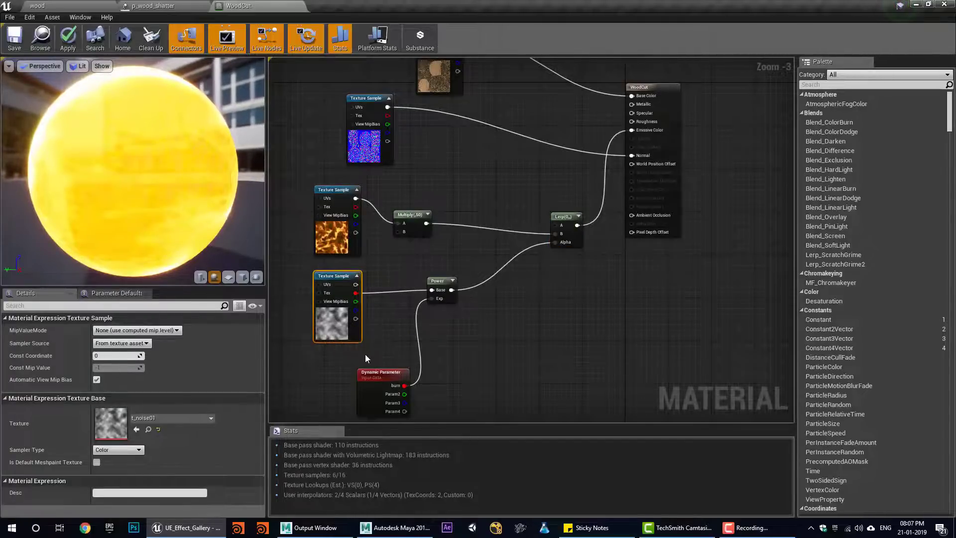
right_drag(365, 354, 369, 276)
scroll(375, 272, up, 3)
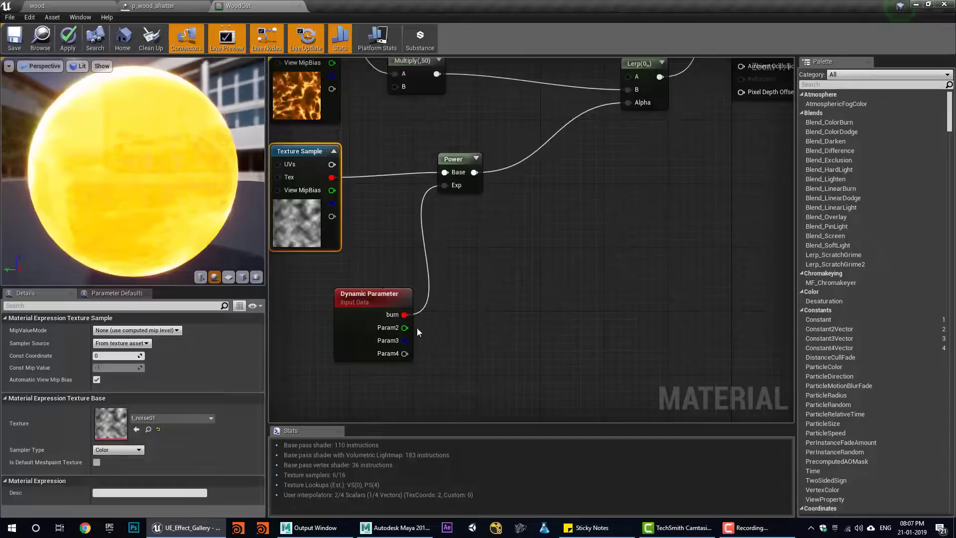
Try different default R values on the burn Dynamic Parameter, ending at about 1.47, and close WoodCut without applying the changes.
click(363, 318)
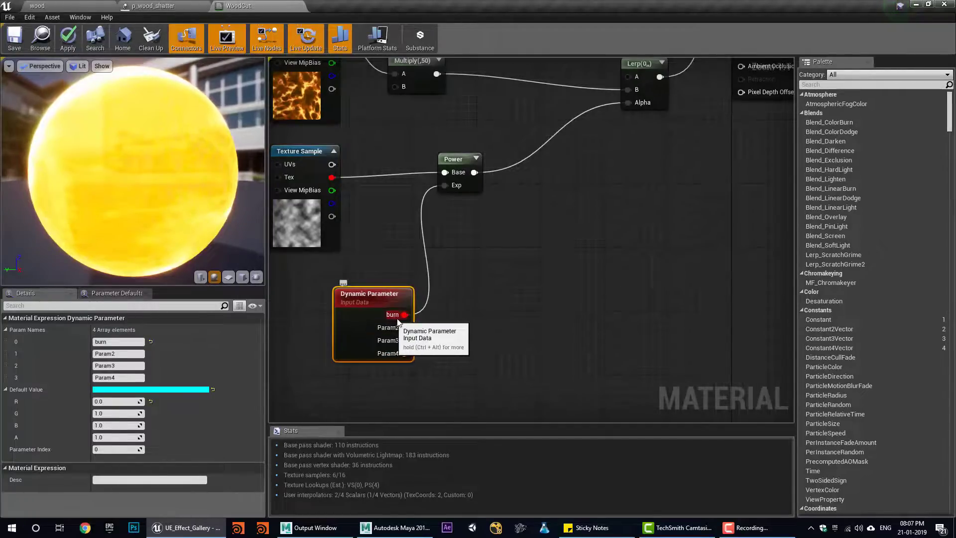
scroll(179, 210, down, 1)
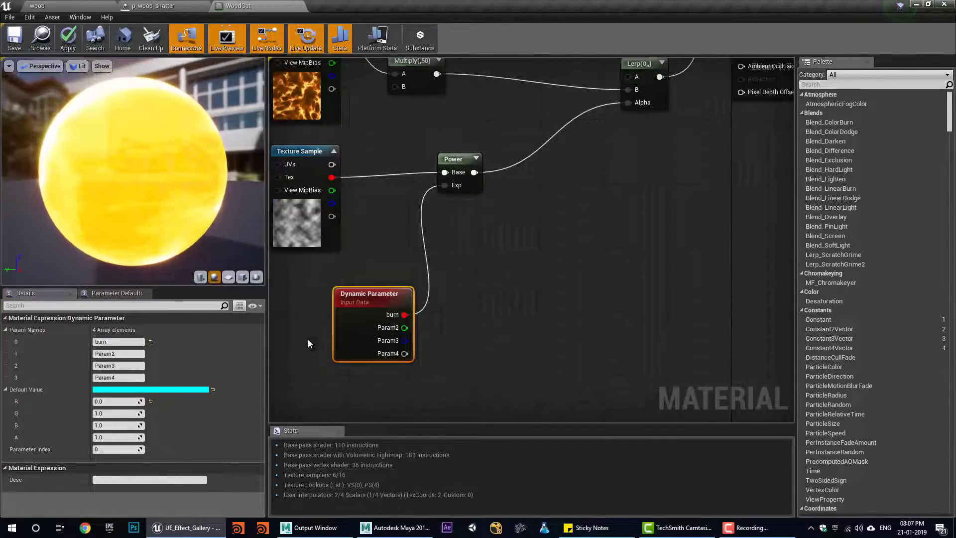
drag(110, 402, 131, 405)
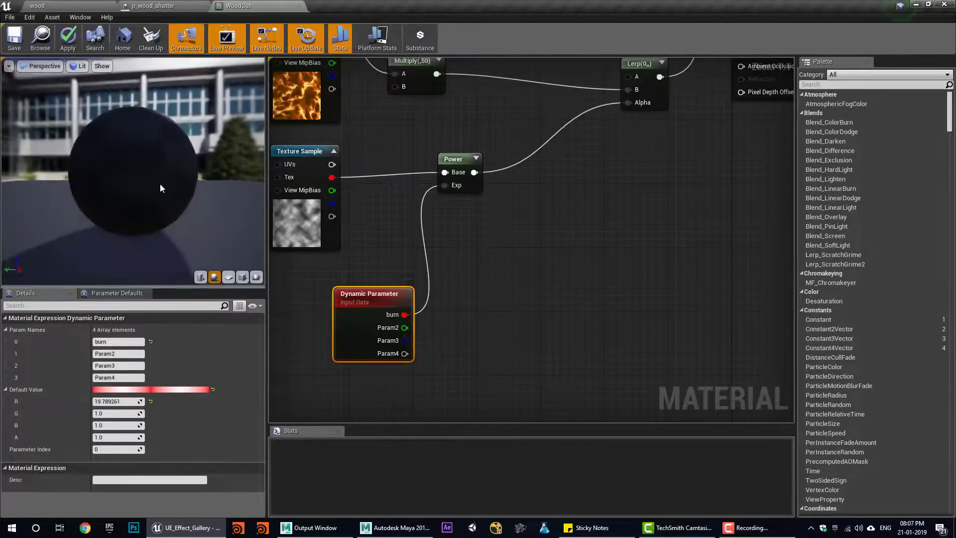
drag(160, 188, 151, 207)
mouse_move(130, 401)
mouse_down()
mouse_move(119, 401)
mouse_move(130, 405)
mouse_up()
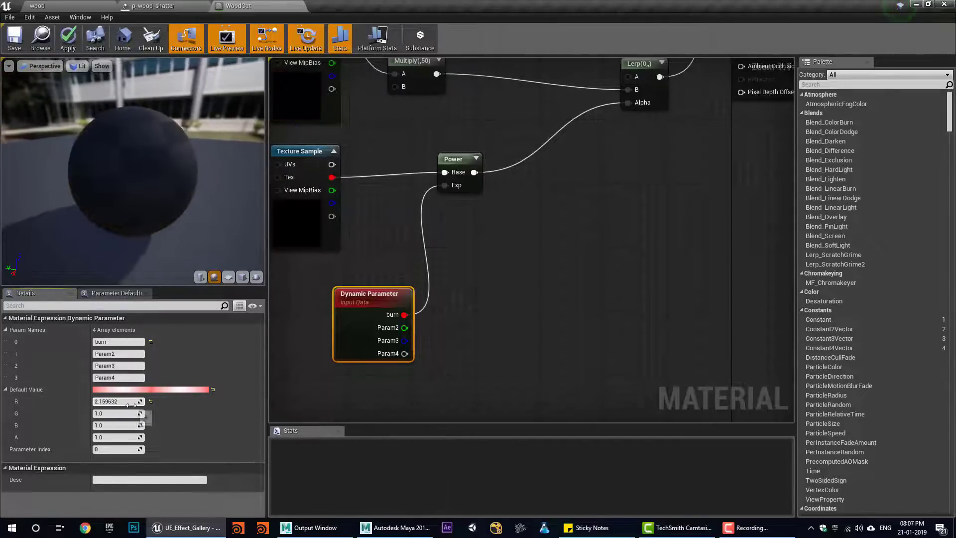
drag(131, 404, 126, 405)
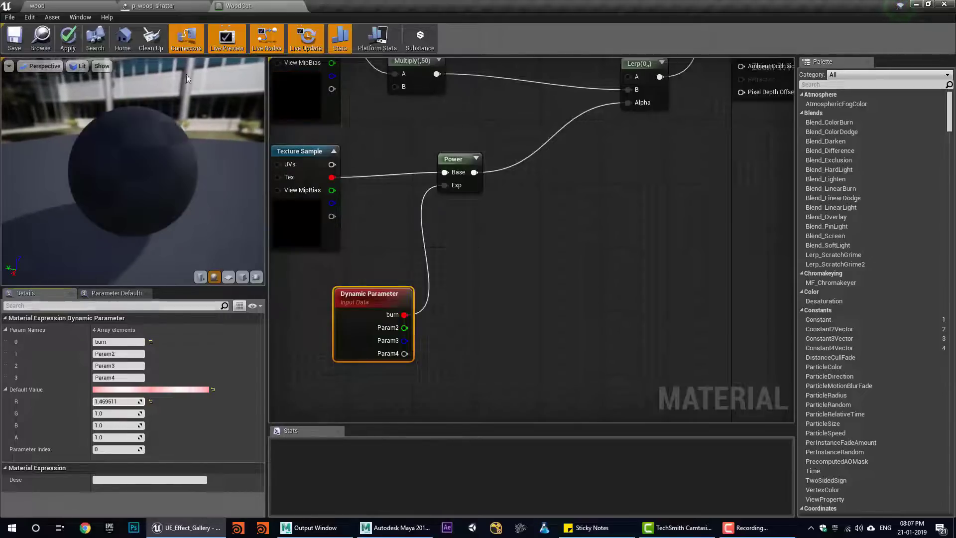
middle_click(244, 5)
click(550, 297)
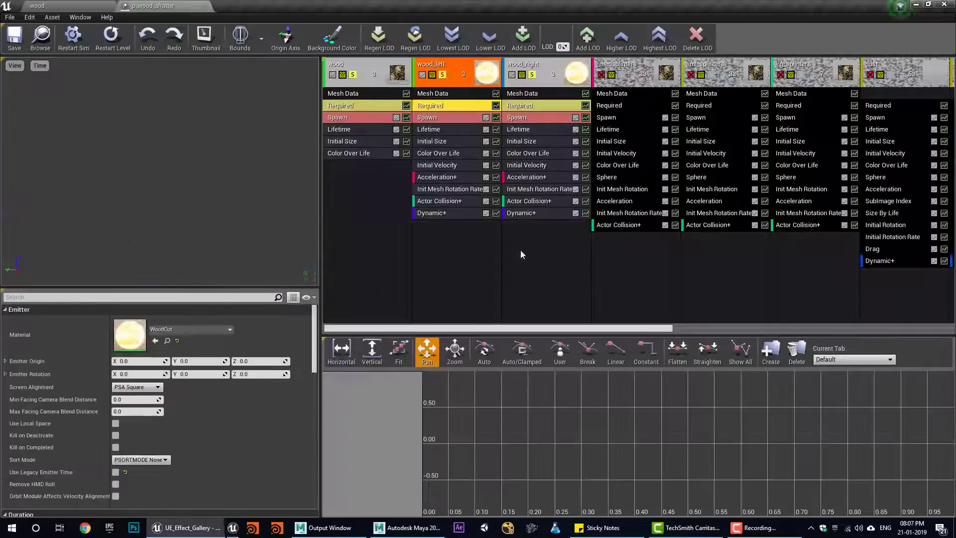
Check the burn parameter's curve points in wood_left's Dynamic module and restart the effect.
click(439, 214)
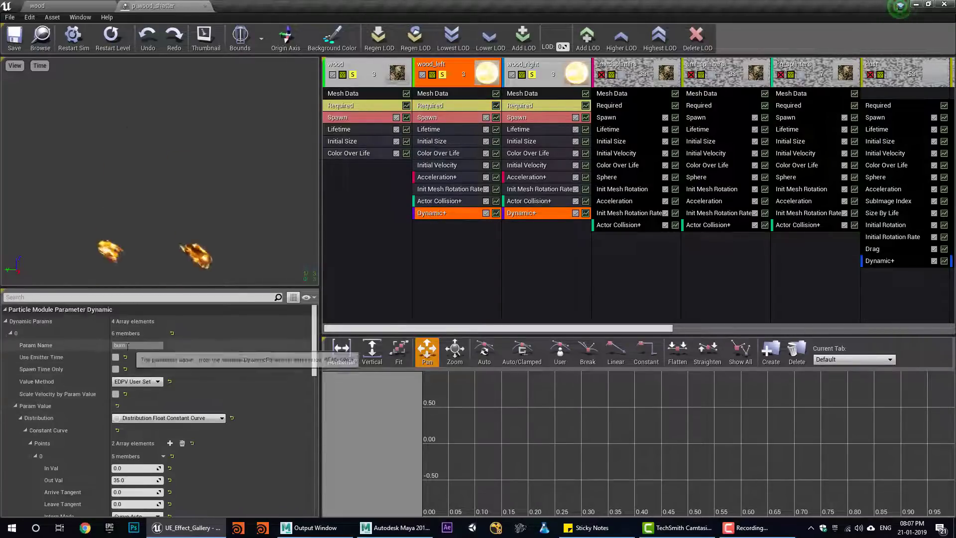
scroll(109, 414, down, 3)
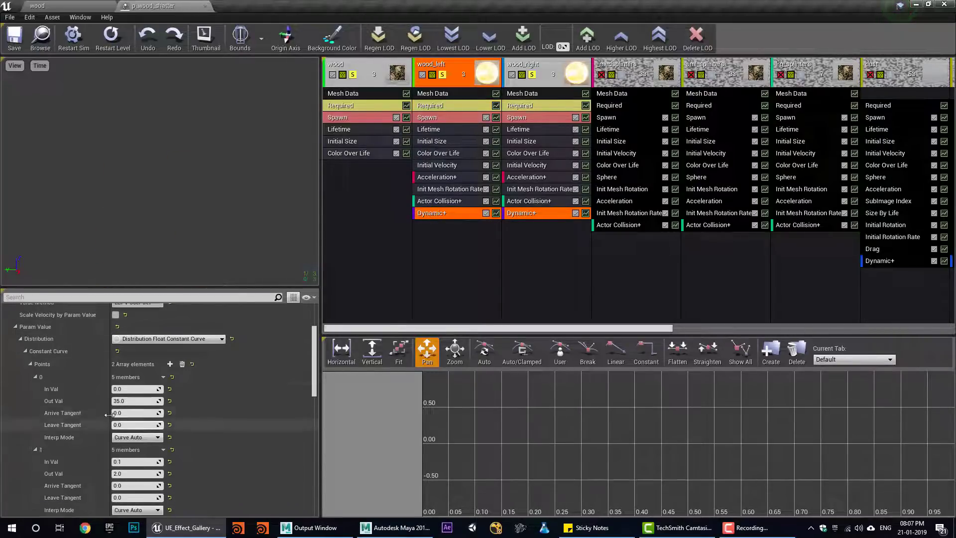
click(113, 37)
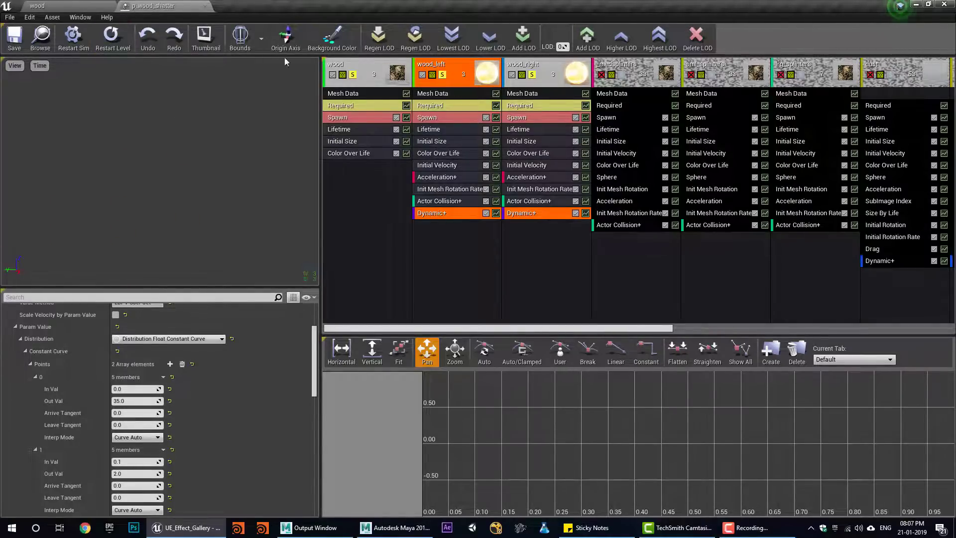
Save the particle system, and solo only the _medsplinters emitter instead of the log emitters, replaying its effect.
click(16, 40)
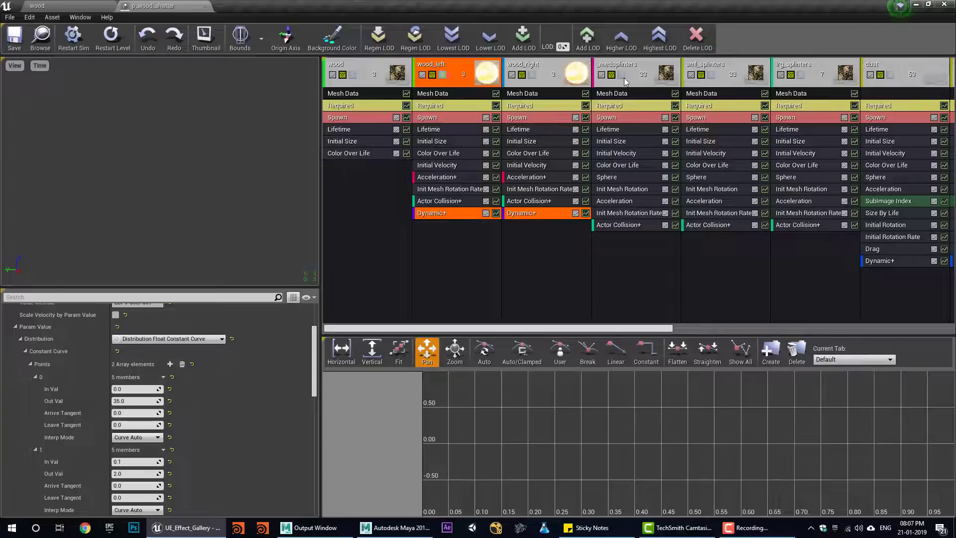
click(622, 74)
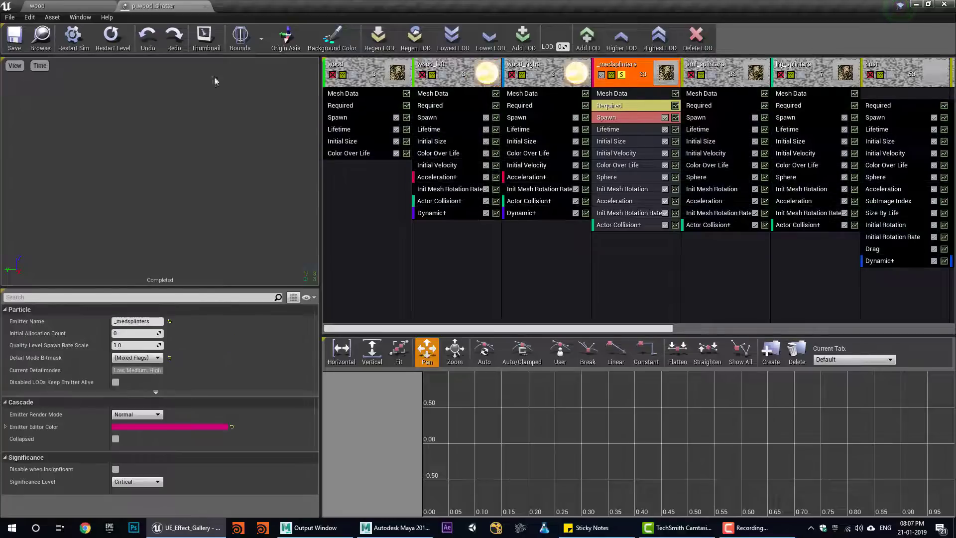
click(115, 41)
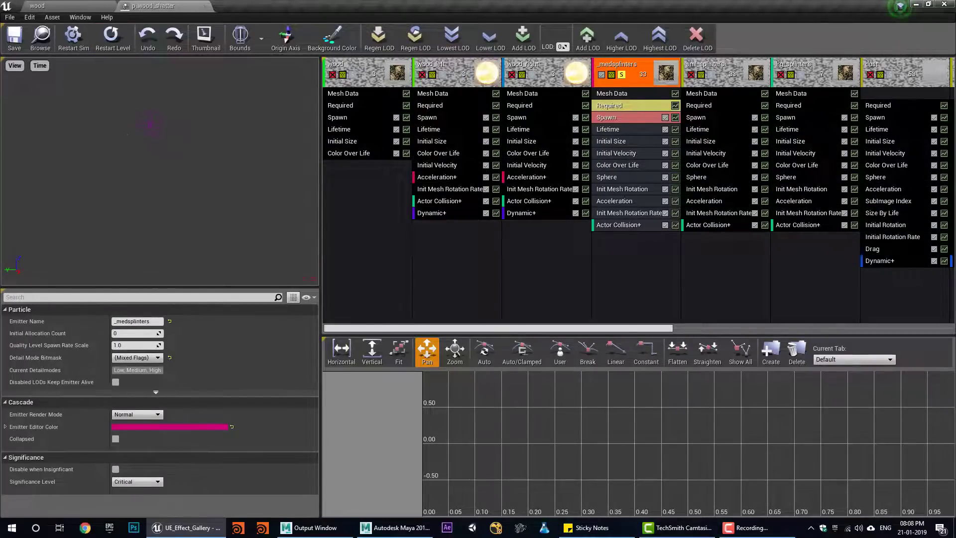
click(103, 45)
Switch to Maya, raise the sm_splinter01 piece out of the log to Translate Y 34.371 to view it, and return to Unreal.
click(396, 527)
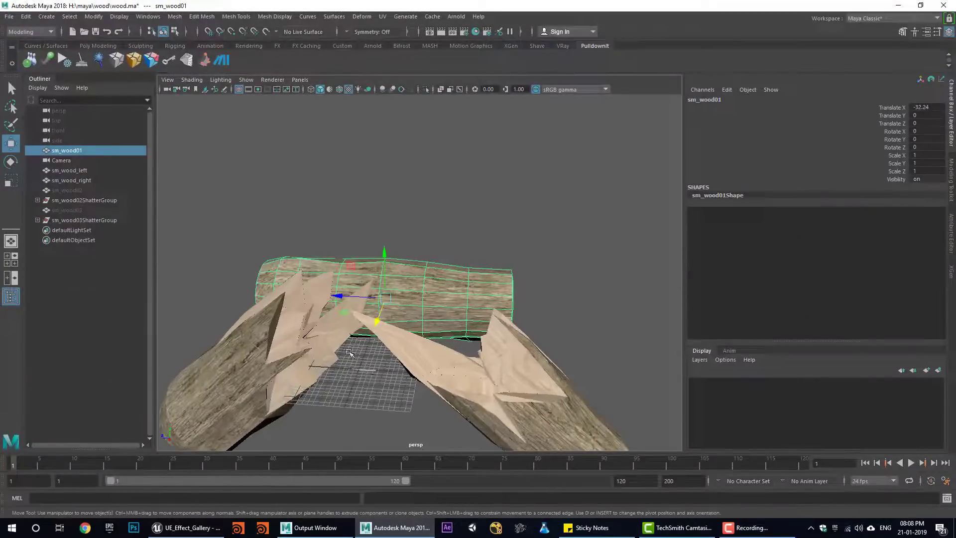
alt+drag(367, 385, 369, 382)
click(364, 381)
drag(352, 337, 347, 163)
alt+right_drag(314, 217, 463, 248)
alt+middle_drag(316, 214, 336, 253)
alt+drag(336, 253, 548, 293)
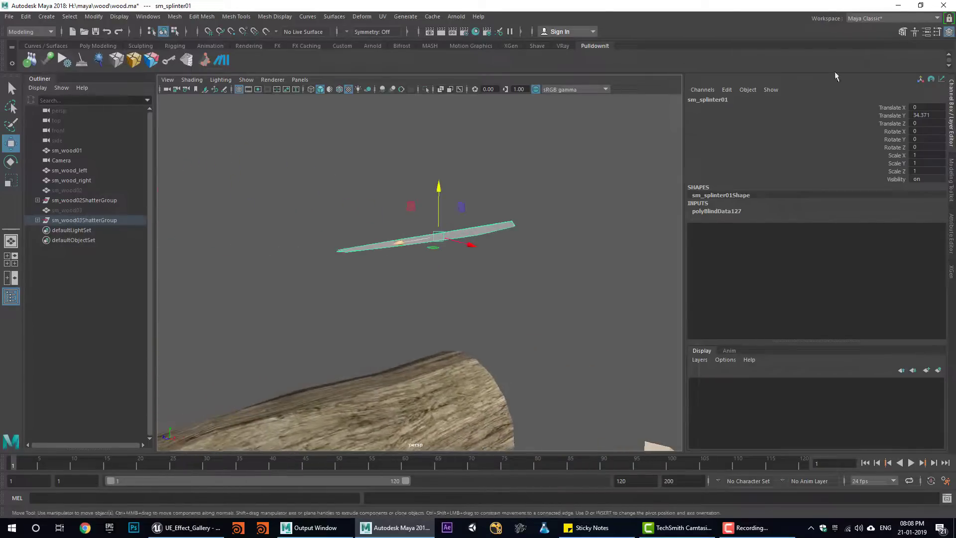
click(898, 5)
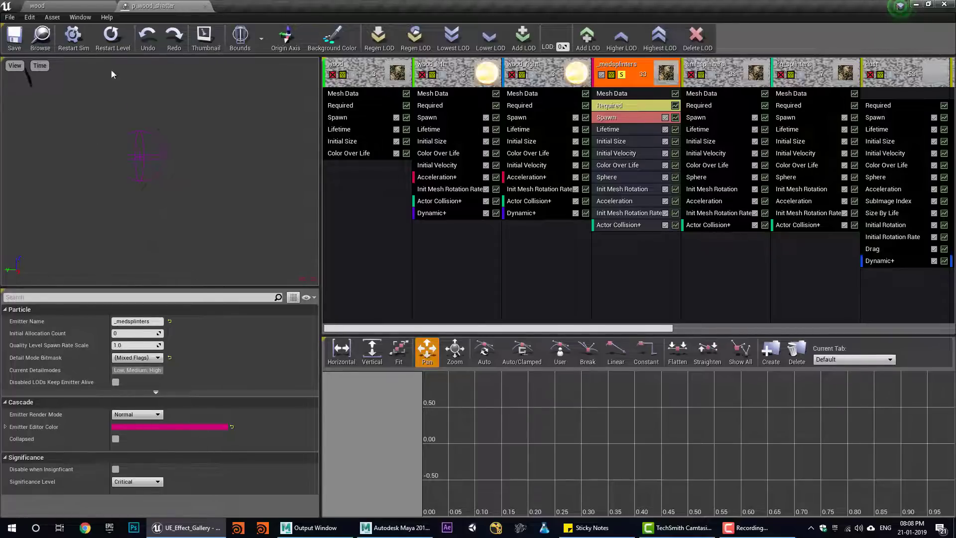
Open the Wood material from _medsplinters' Required module, look over its graph and close it.
click(625, 109)
double_click(131, 337)
right_drag(406, 253, 476, 349)
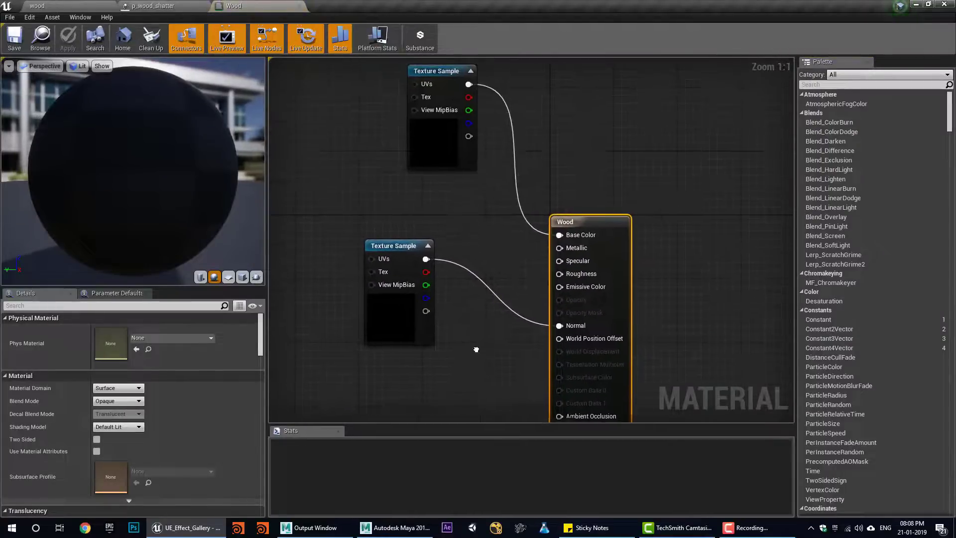
middle_click(245, 6)
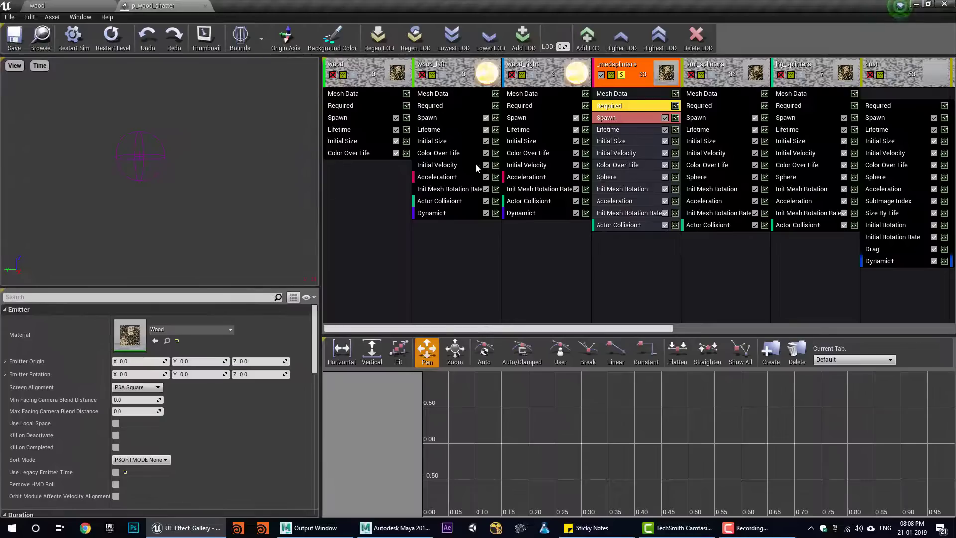
Review the Sphere, Actor Collision and Acceleration module settings of the _medsplinters emitter.
click(616, 177)
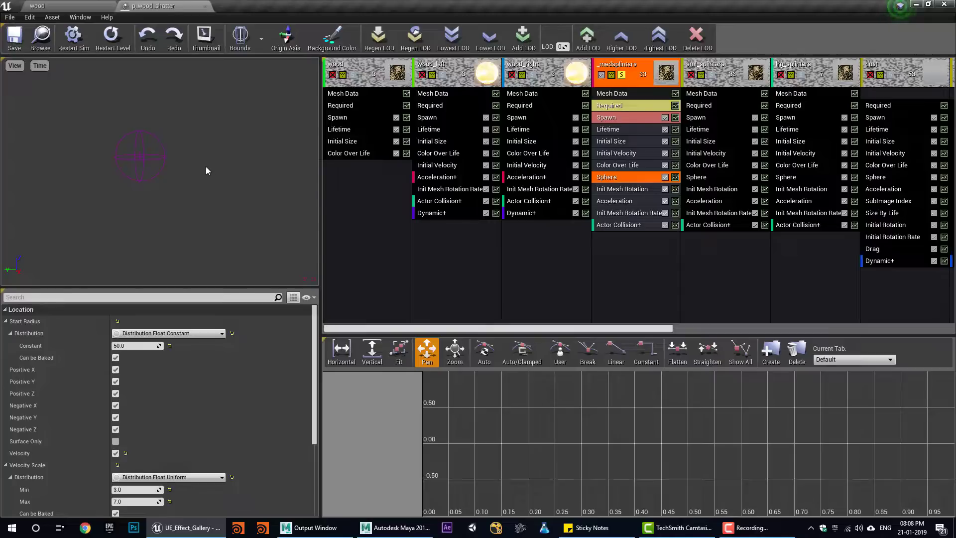
click(623, 225)
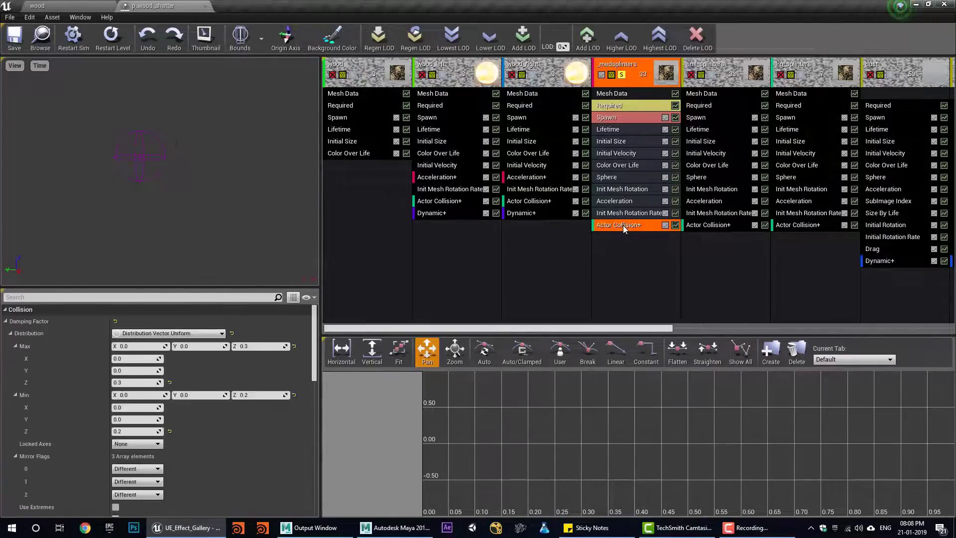
click(622, 202)
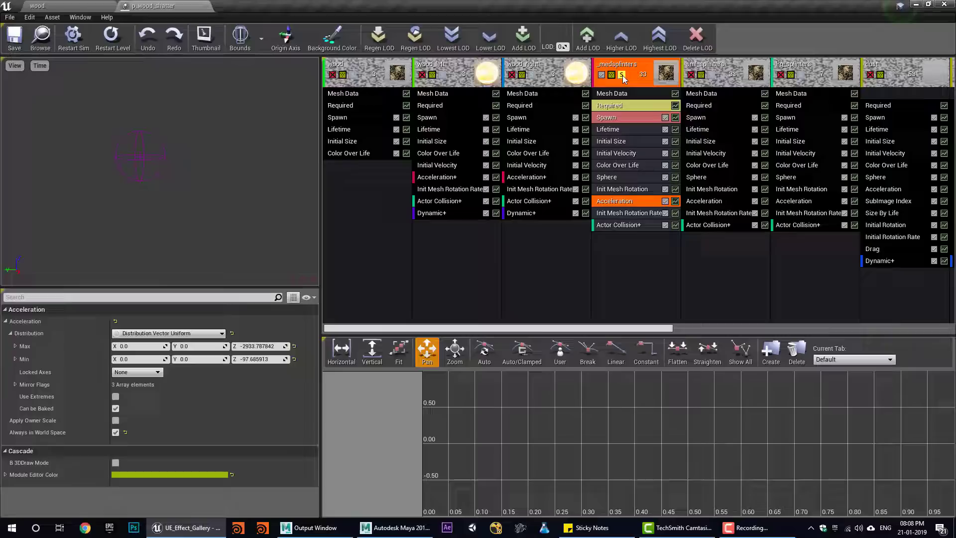
Solo sml_splinters instead of _medsplinters and check its Initial Size range and the mesh assigned in Mesh Data.
click(622, 74)
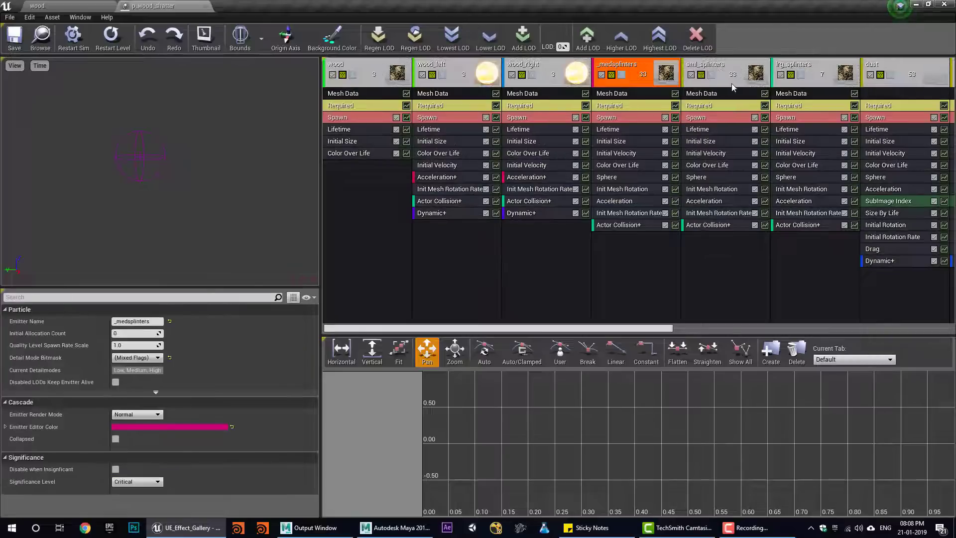
click(712, 75)
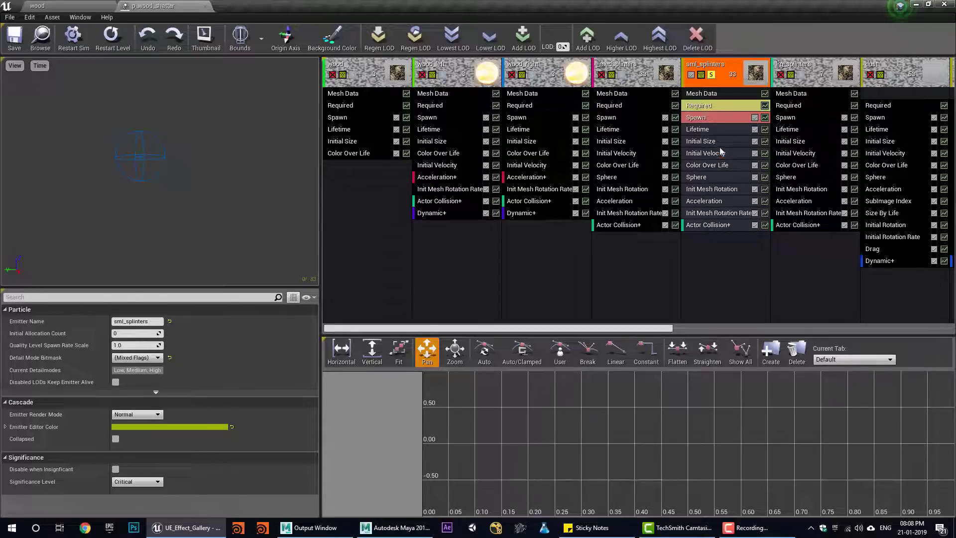
click(692, 144)
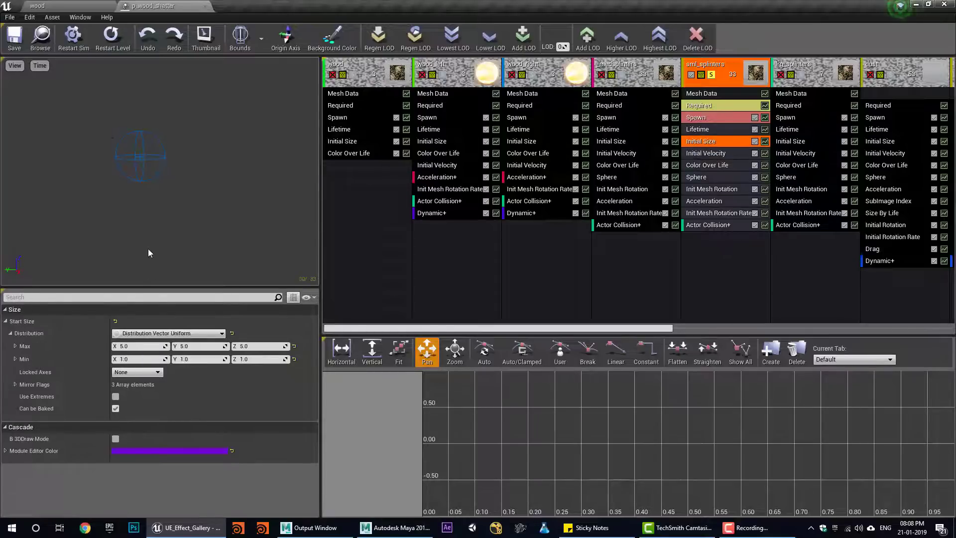
click(695, 94)
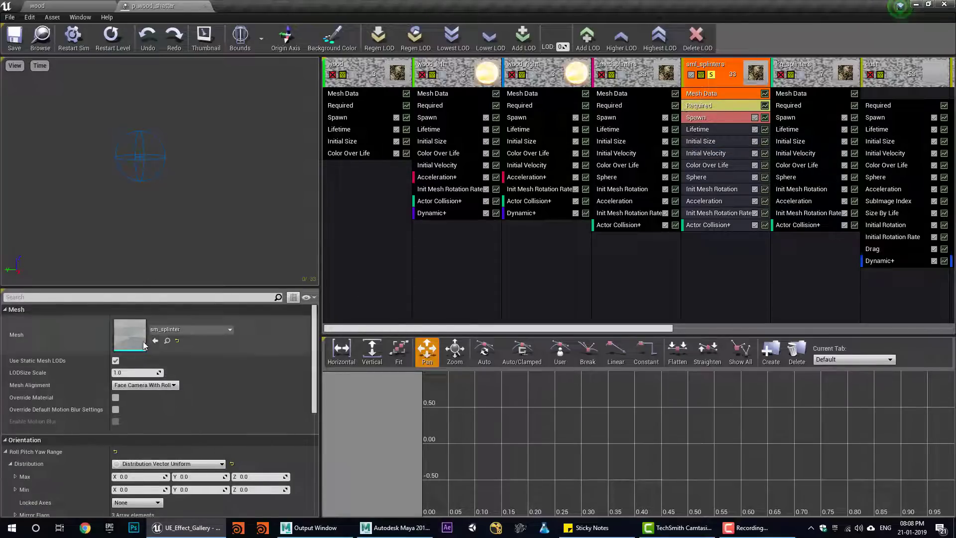
Solo lrg_splinters instead of sml_splinters and review its Initial Size, Actor Collision and Sphere module settings.
click(711, 74)
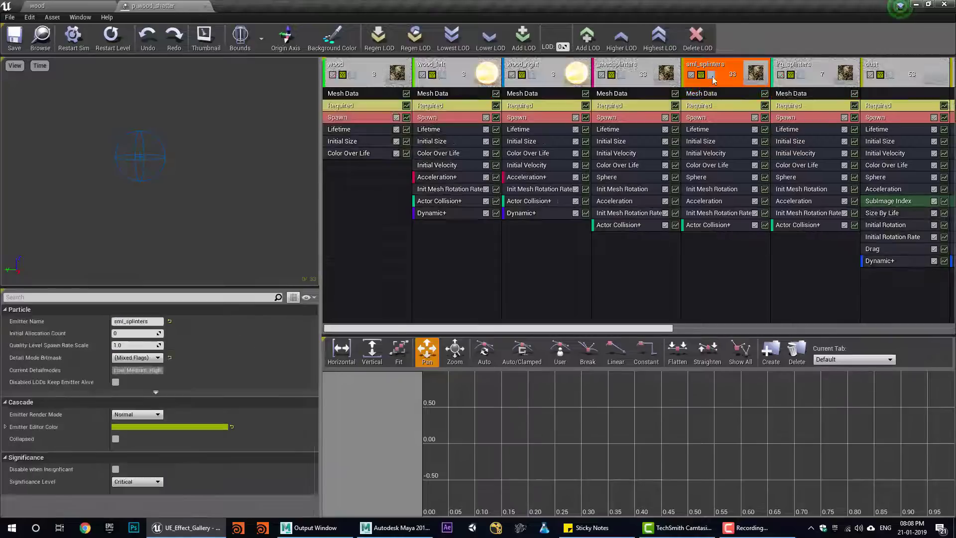
drag(652, 329, 757, 328)
click(602, 75)
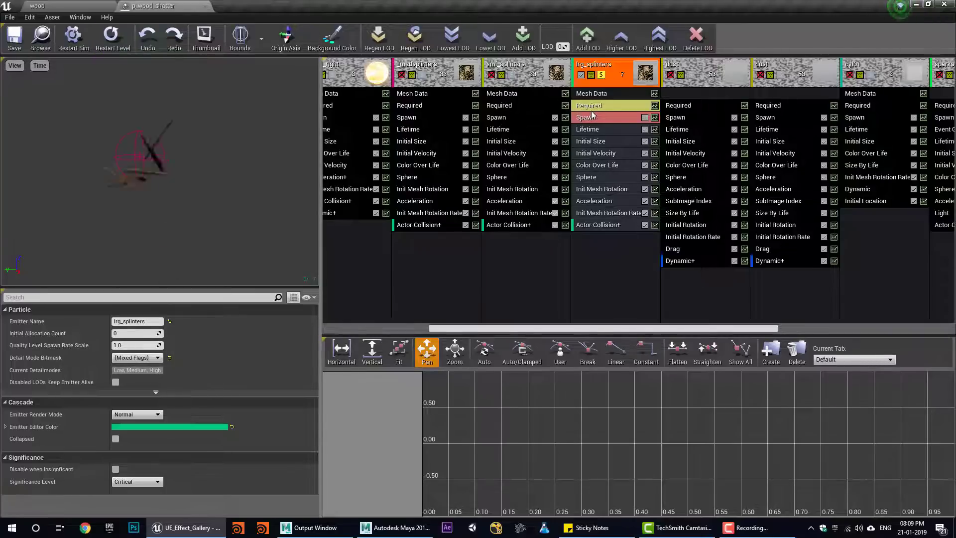
click(603, 142)
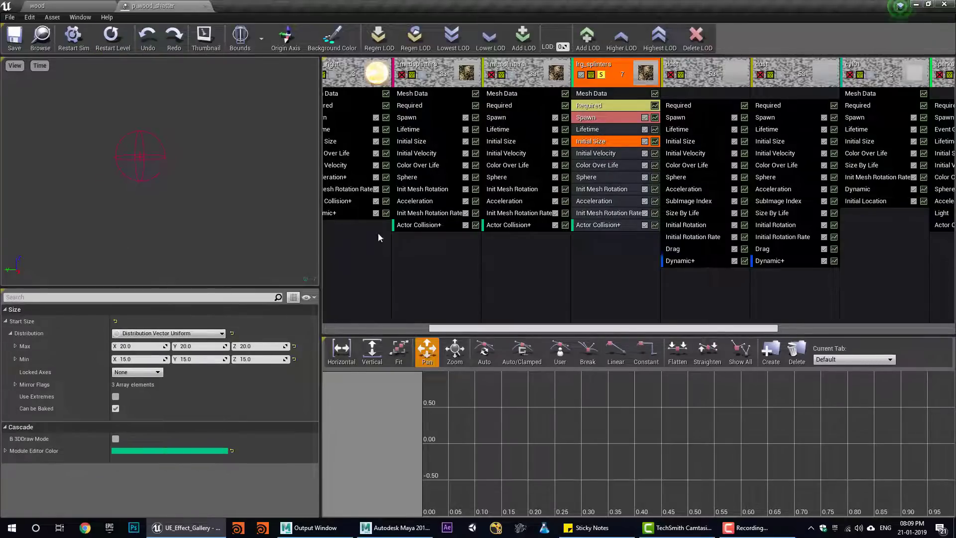
click(588, 227)
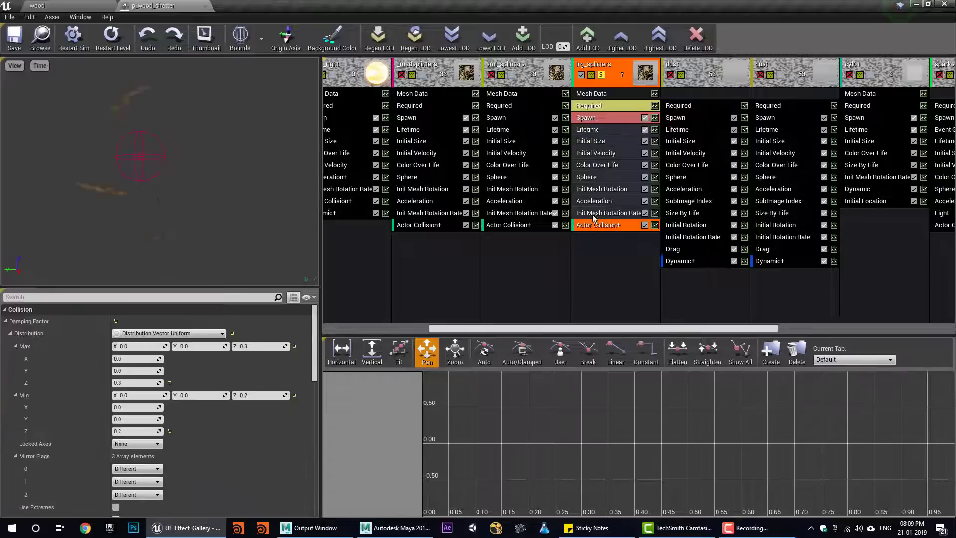
click(599, 178)
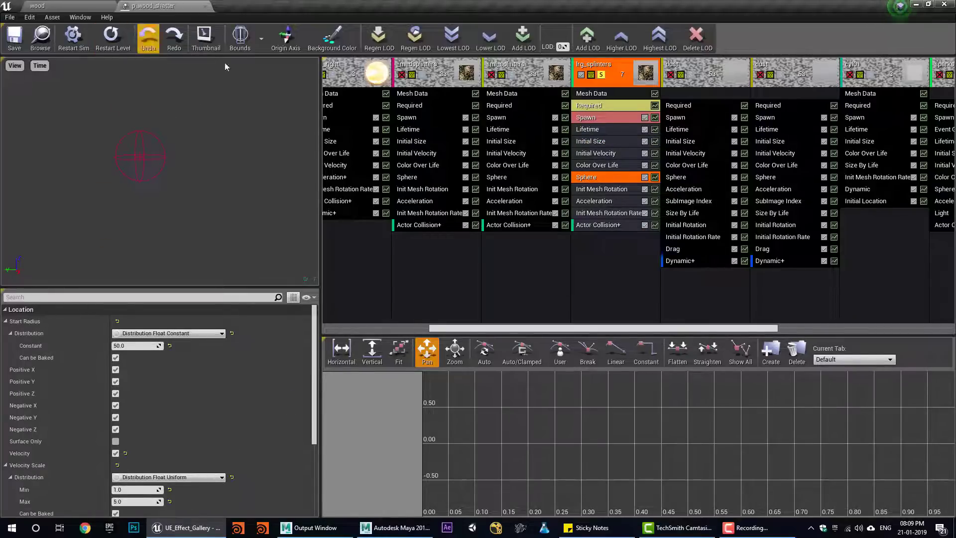
Solo _medsplinters, sml_splinters and lrg_splinters together, replay the effect to preview them, and clear the solos.
click(602, 76)
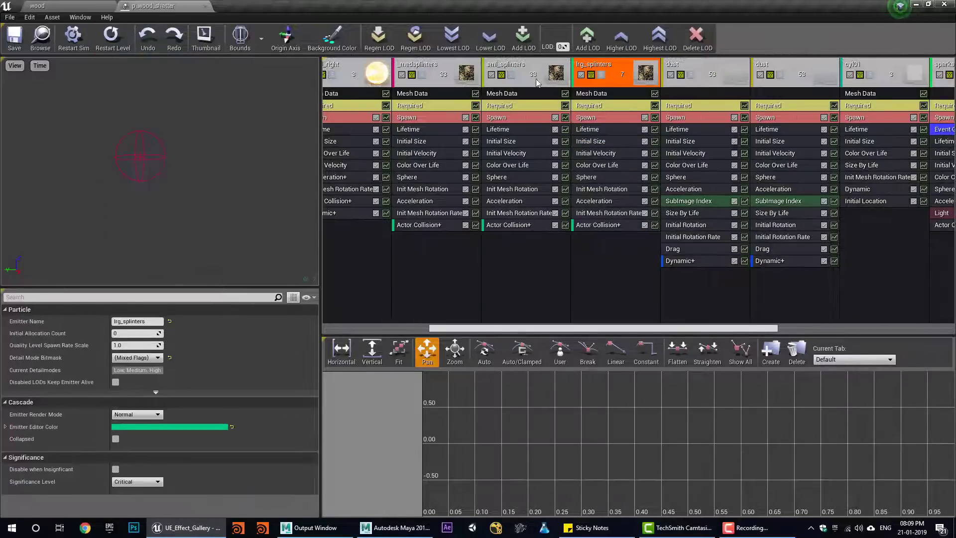
click(422, 75)
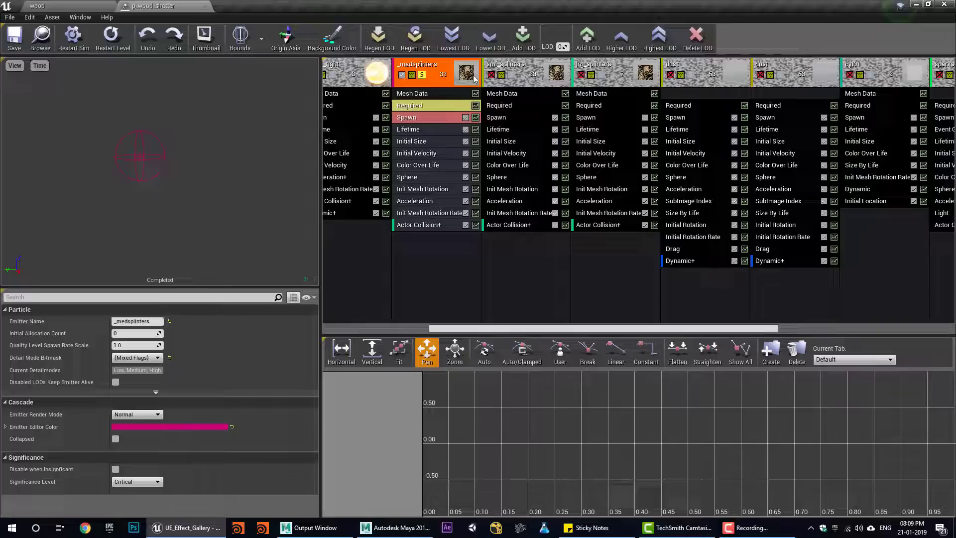
click(512, 75)
click(602, 75)
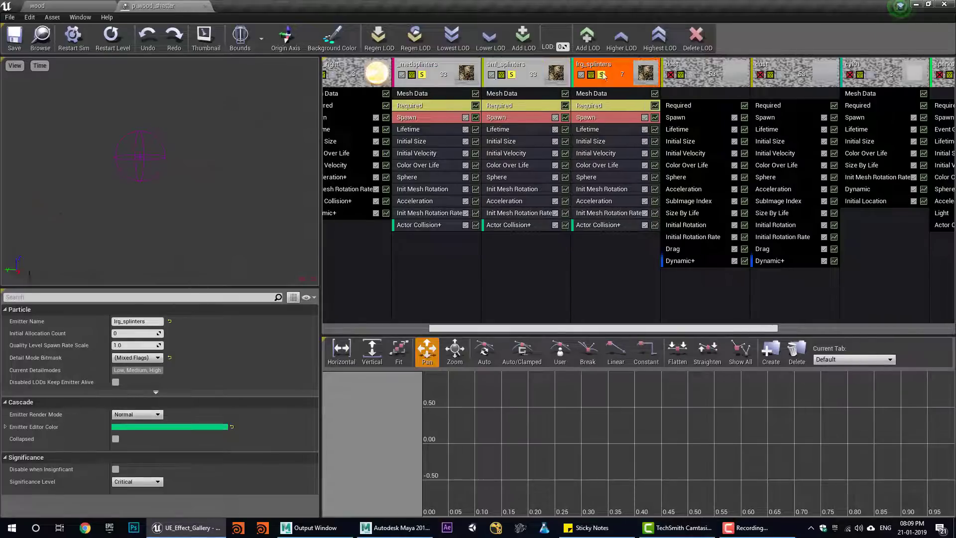
click(111, 37)
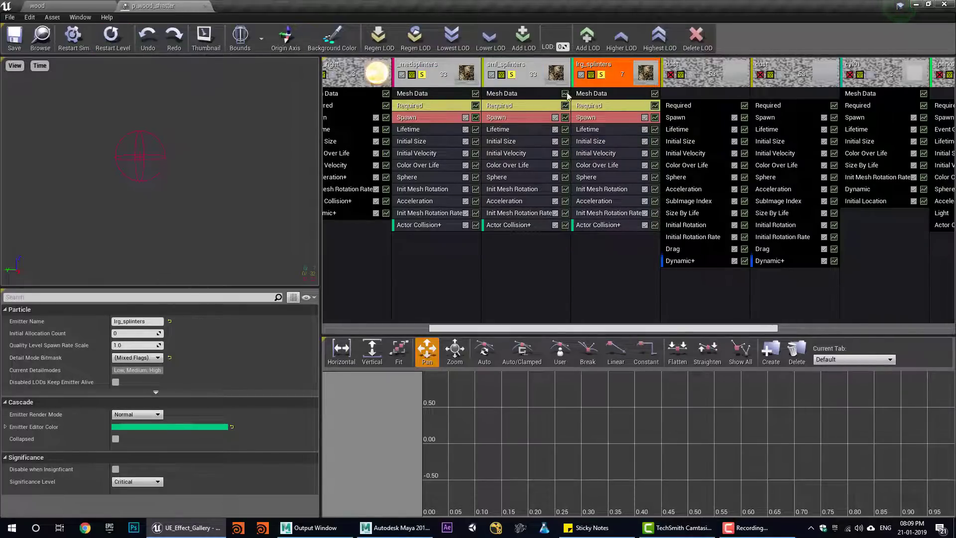
click(124, 44)
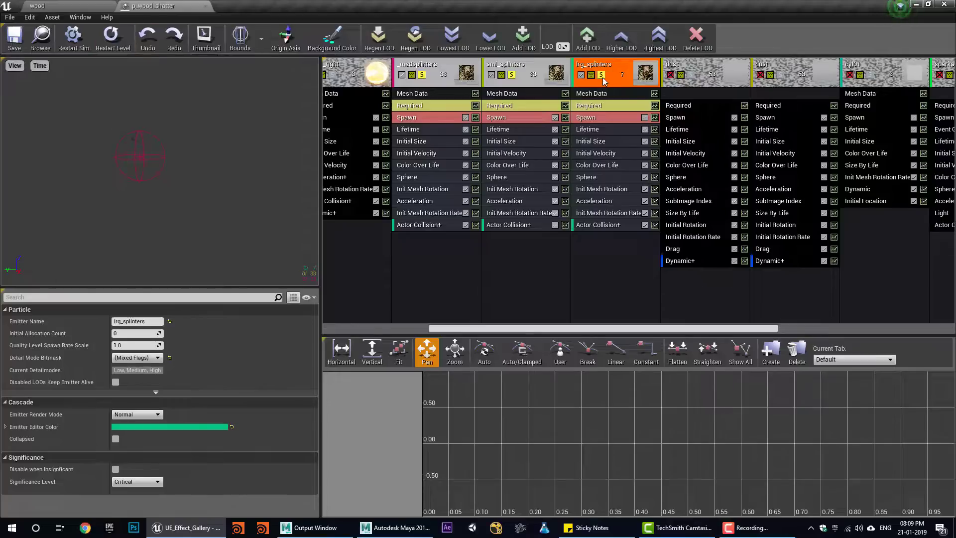
click(17, 42)
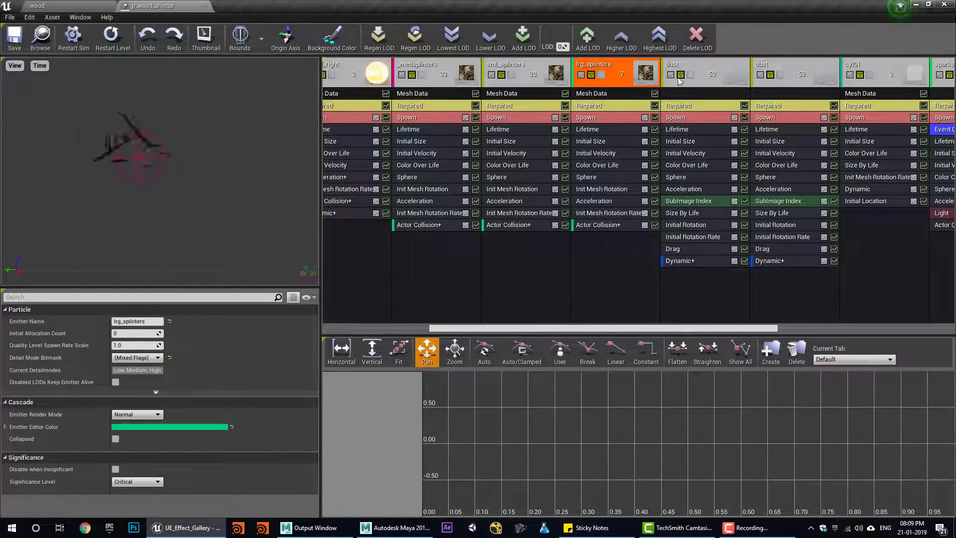
Preview the first dust emitter soloed, add the second dust emitter to the solo, and replay both together.
click(691, 75)
click(111, 36)
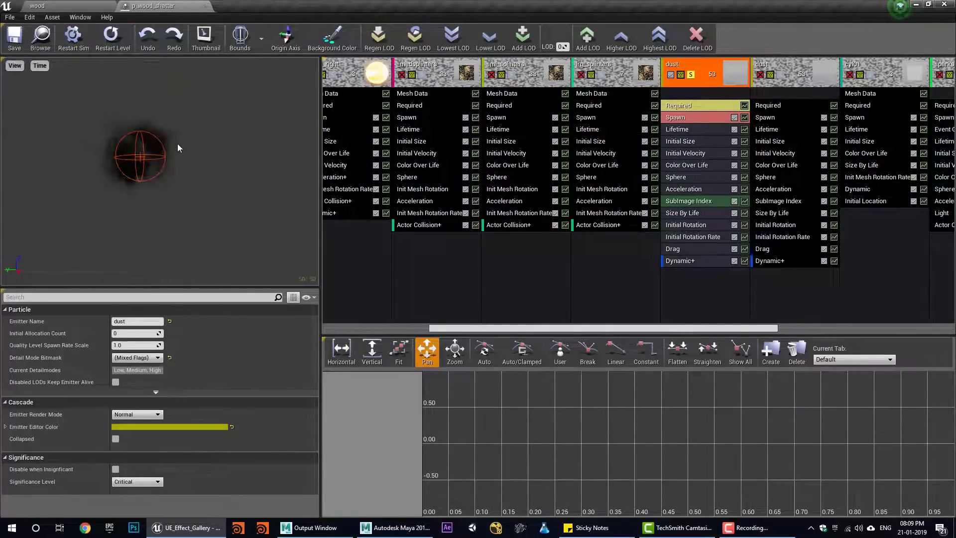
click(108, 41)
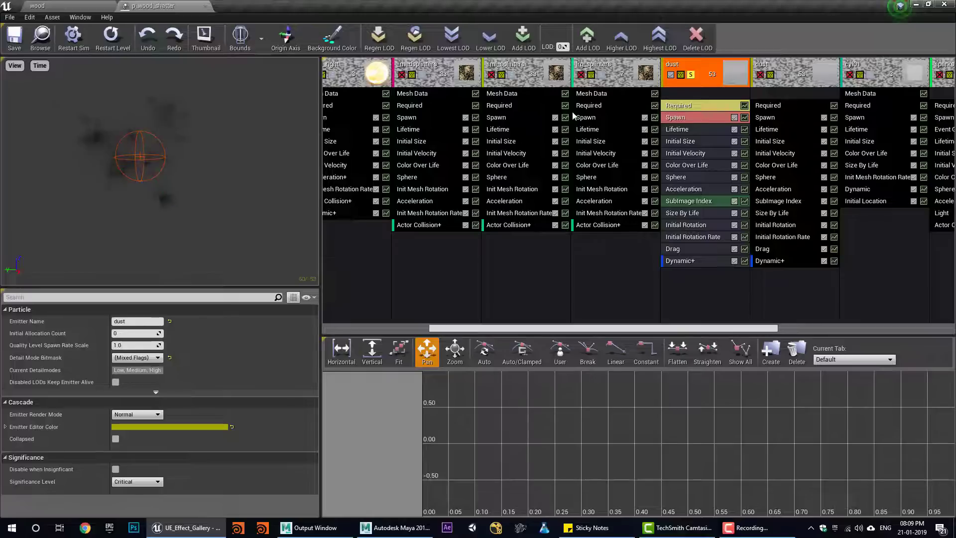
click(780, 74)
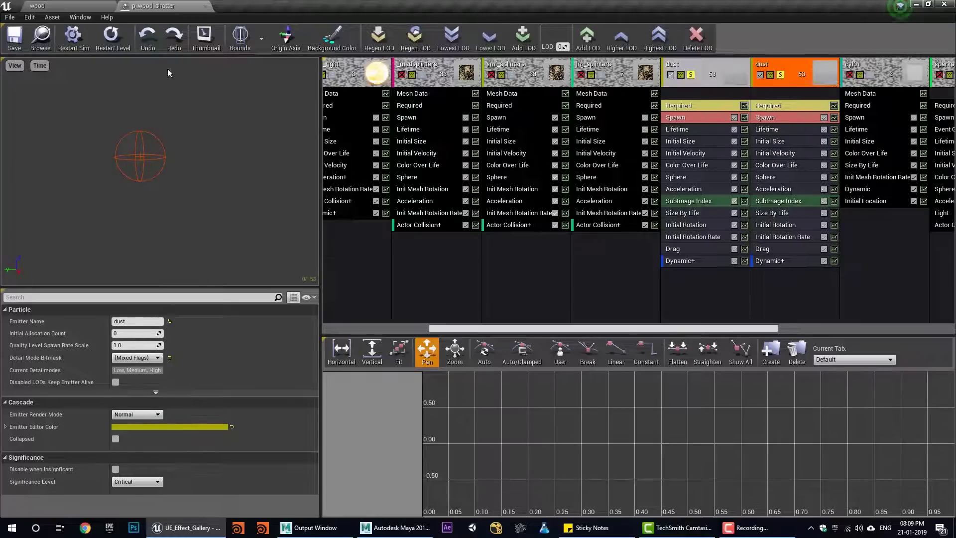
click(106, 43)
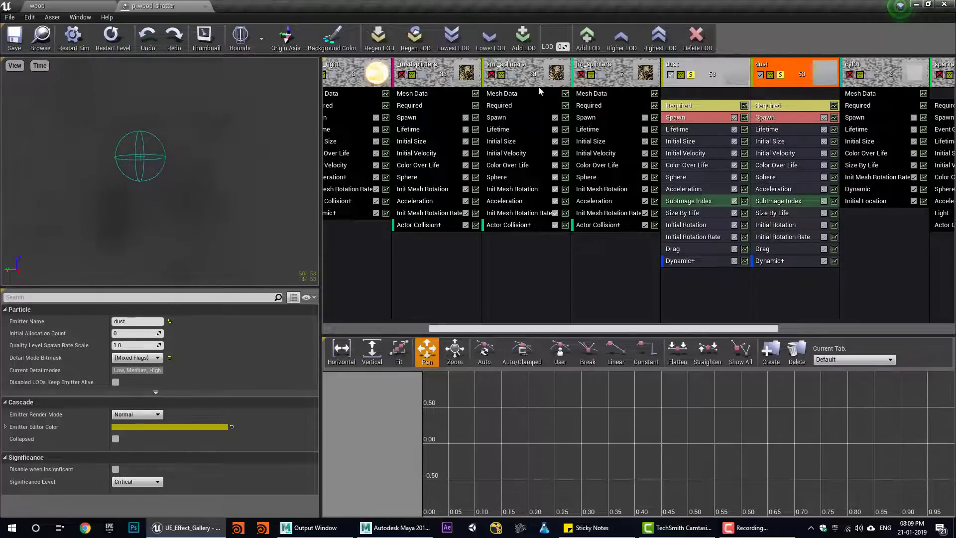
Preview the second and the first dust emitter each on its own, replaying the effect, and clear the solo.
click(690, 73)
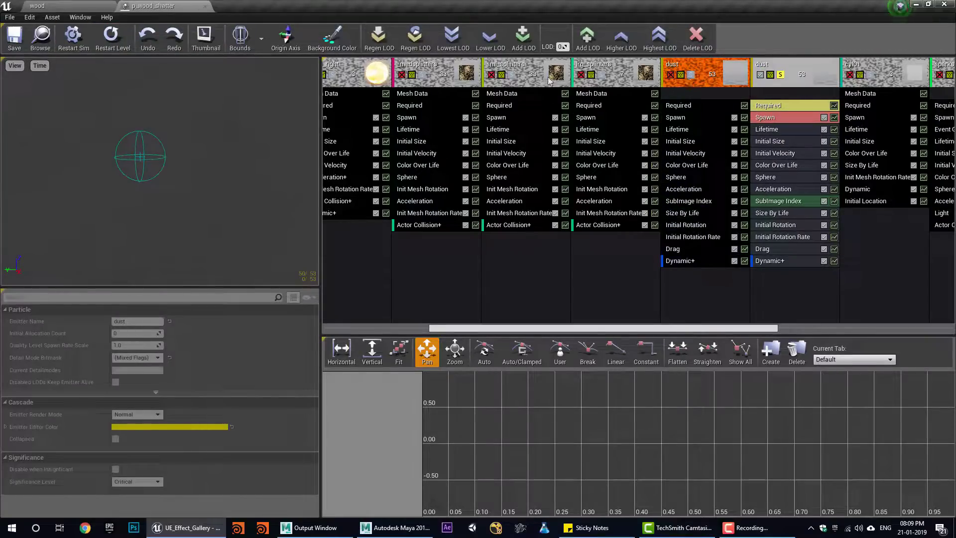
click(107, 46)
click(690, 75)
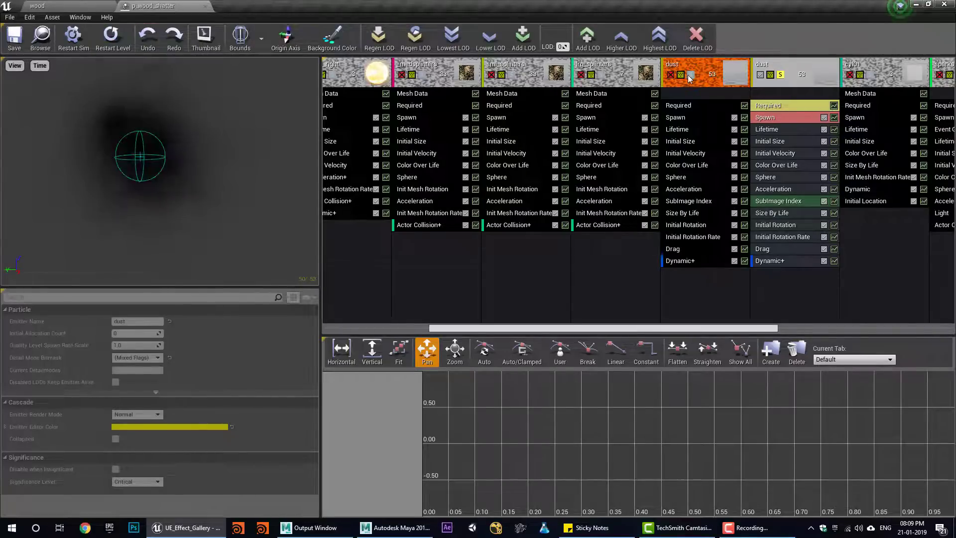
click(760, 74)
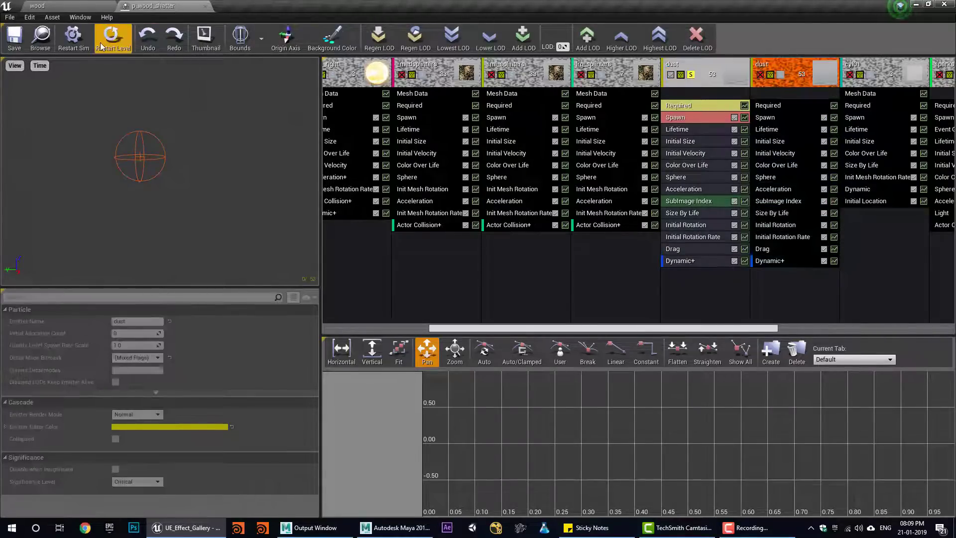
click(101, 45)
click(690, 74)
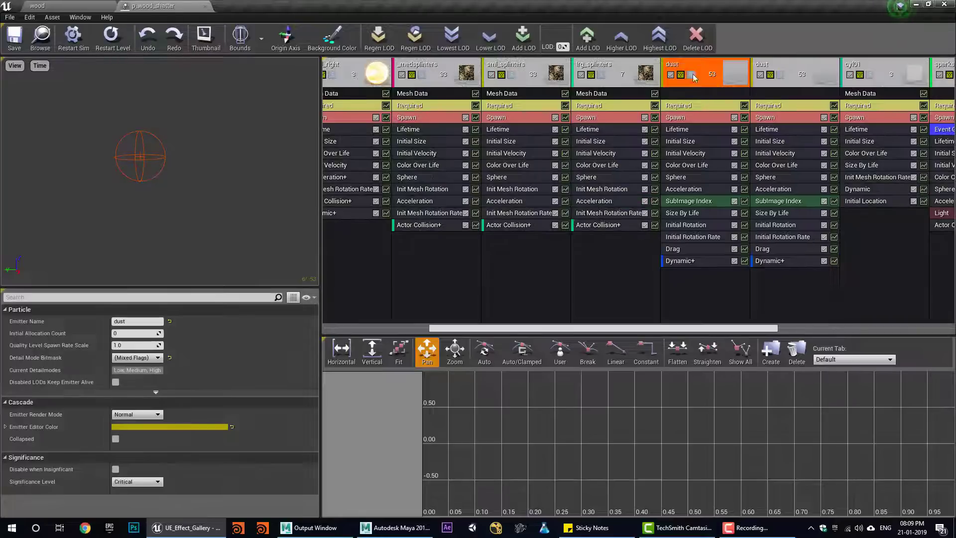
Compare the Required module settings of the two dust emitters.
click(707, 105)
click(766, 109)
click(697, 108)
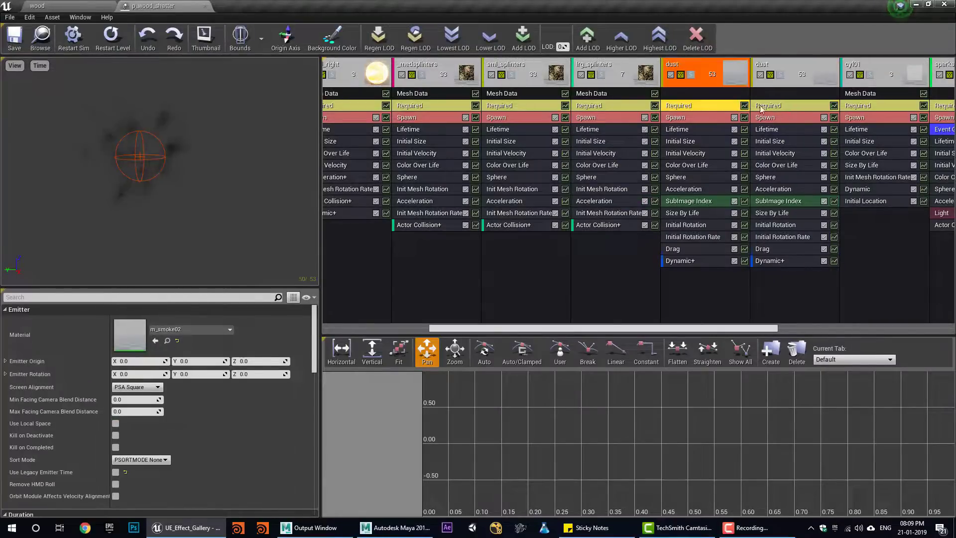
click(767, 107)
click(699, 106)
click(767, 106)
click(705, 106)
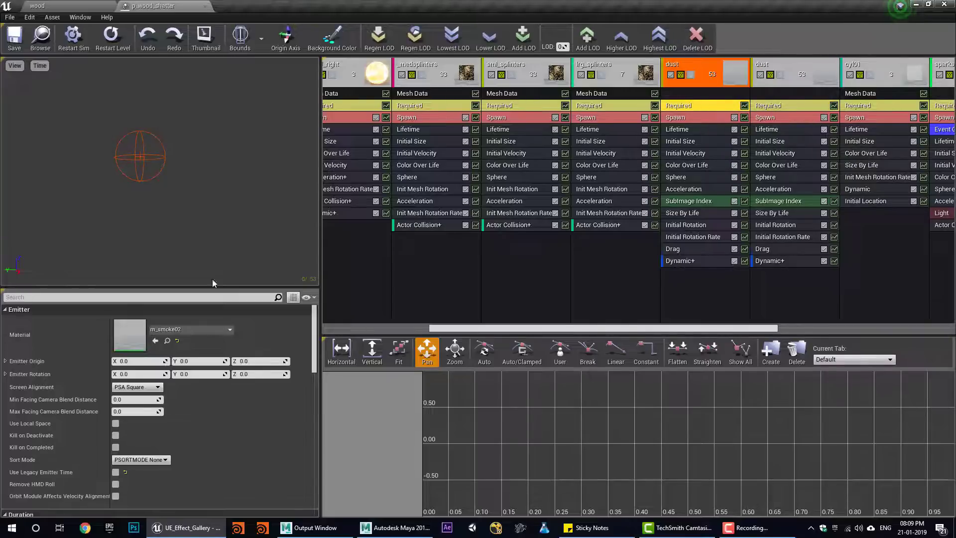
Open the m_smoke02 material from the dust emitter, inspect its t_smoke_subUV_4x4_01 texture, and close both editors.
double_click(130, 333)
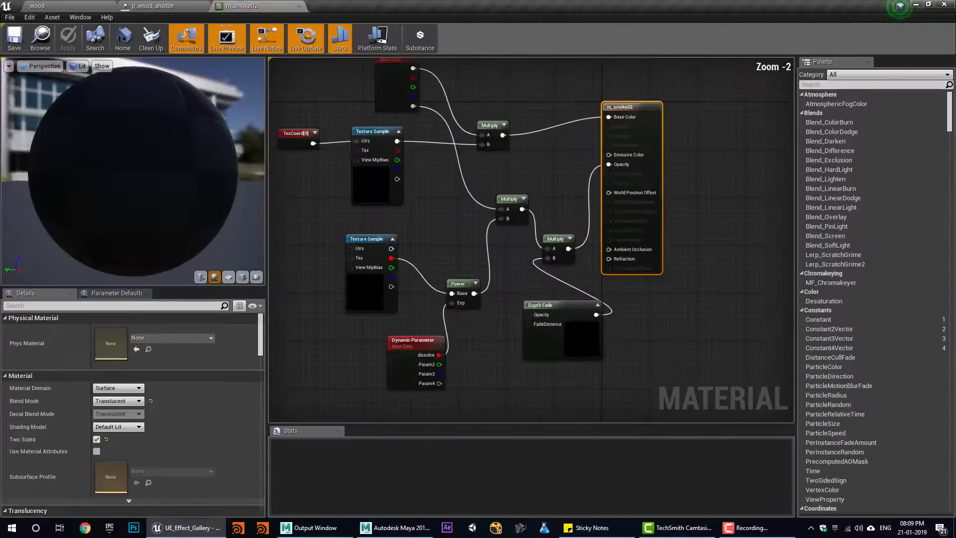
double_click(401, 249)
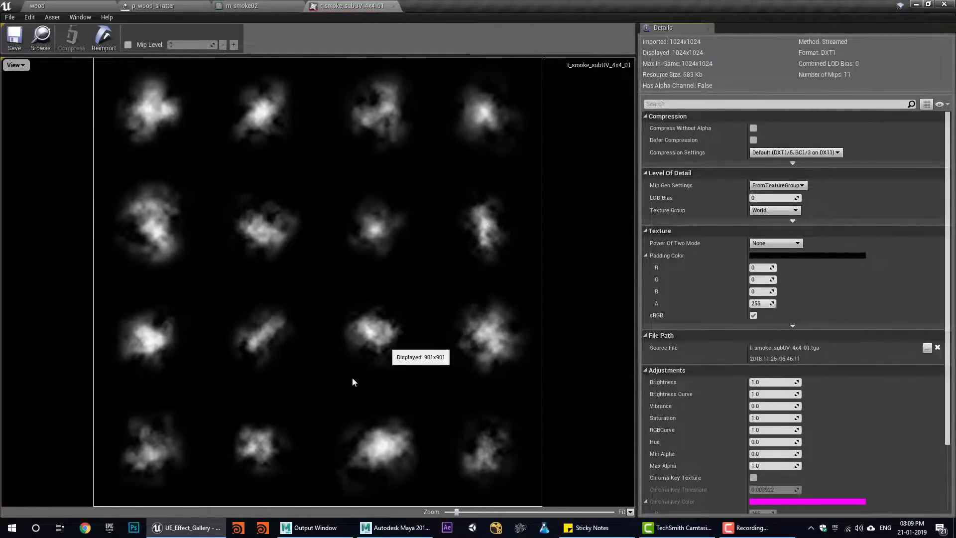
click(394, 6)
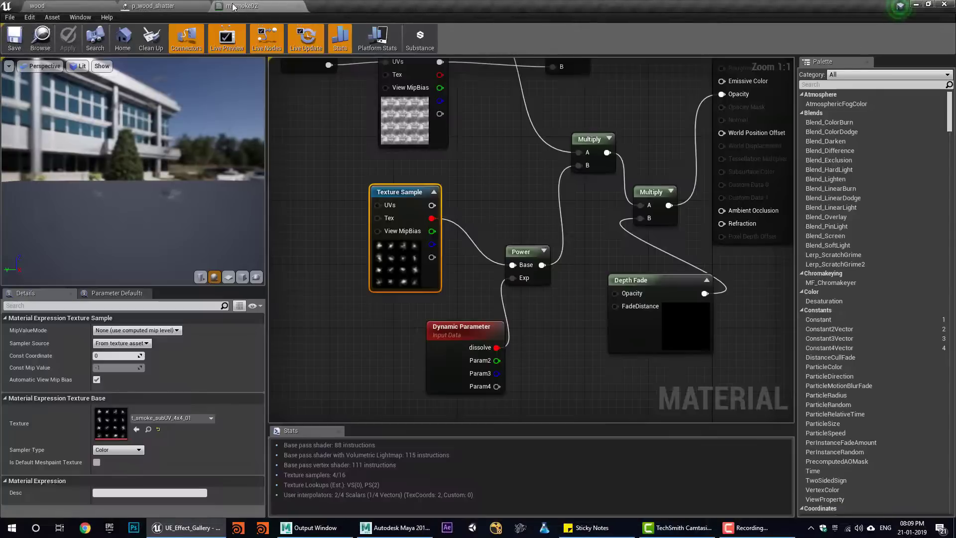
click(165, 6)
click(299, 6)
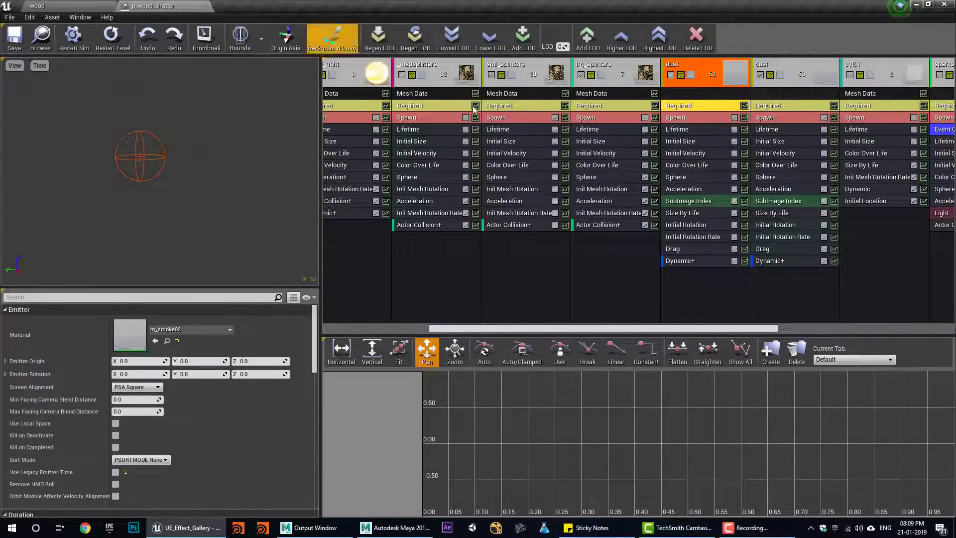
Check the first dust emitter's Sphere module and preview both dust emitters soloed together before clearing their solos.
click(673, 87)
click(691, 74)
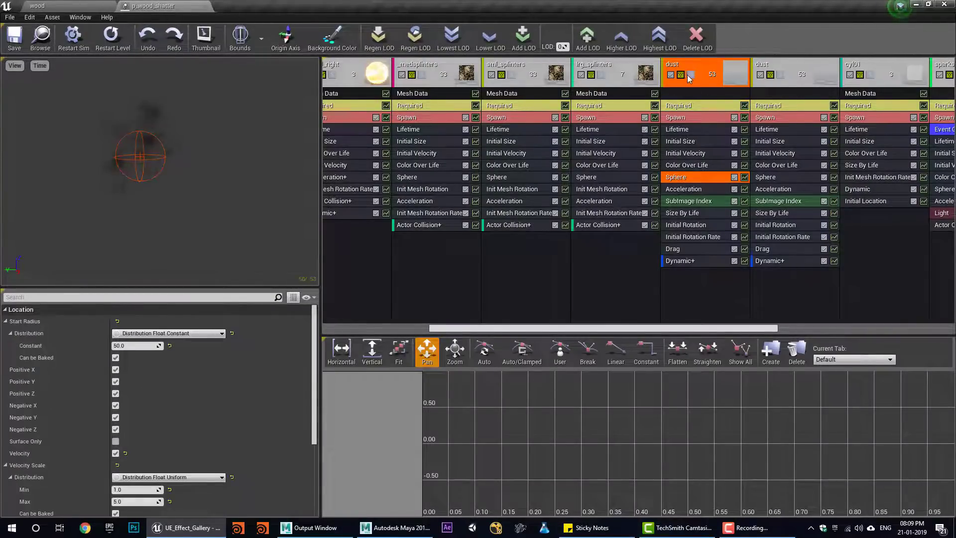
click(780, 75)
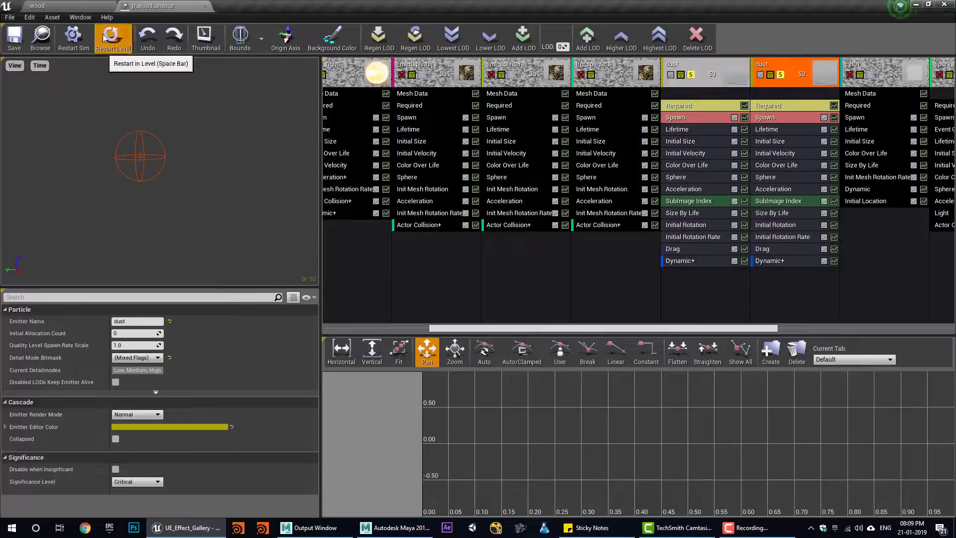
drag(680, 329, 807, 329)
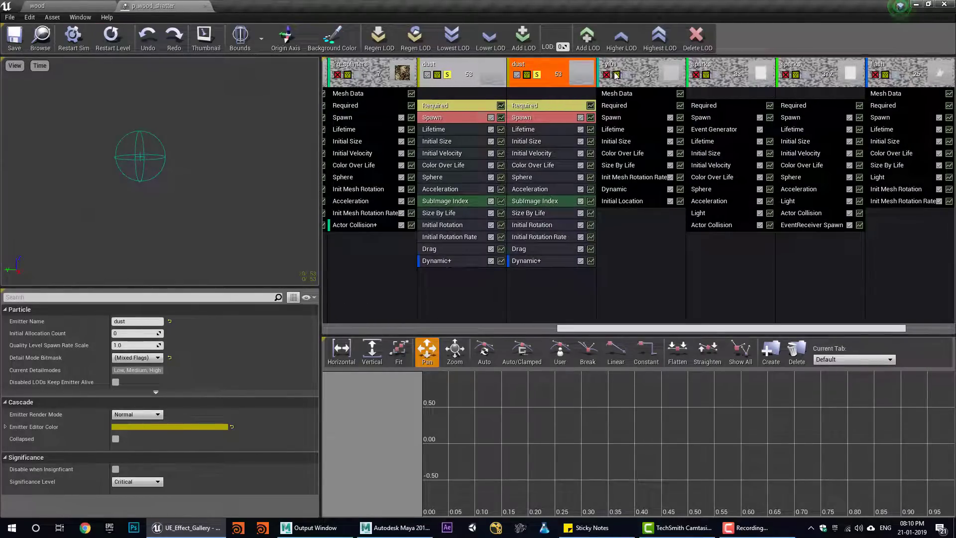
click(448, 75)
click(537, 74)
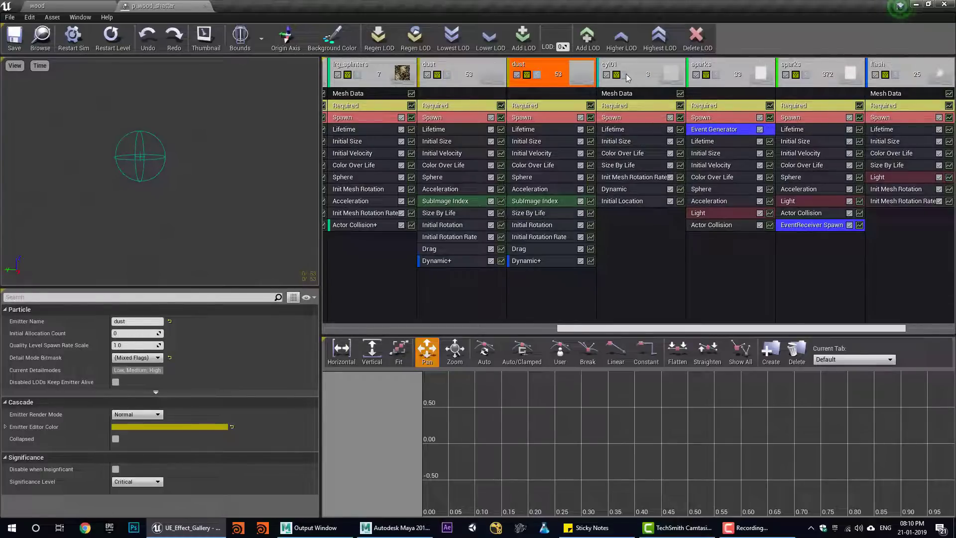
Solo the cyl01 emitter and examine the Life Multiplier curve points in its Size By Life module.
click(627, 75)
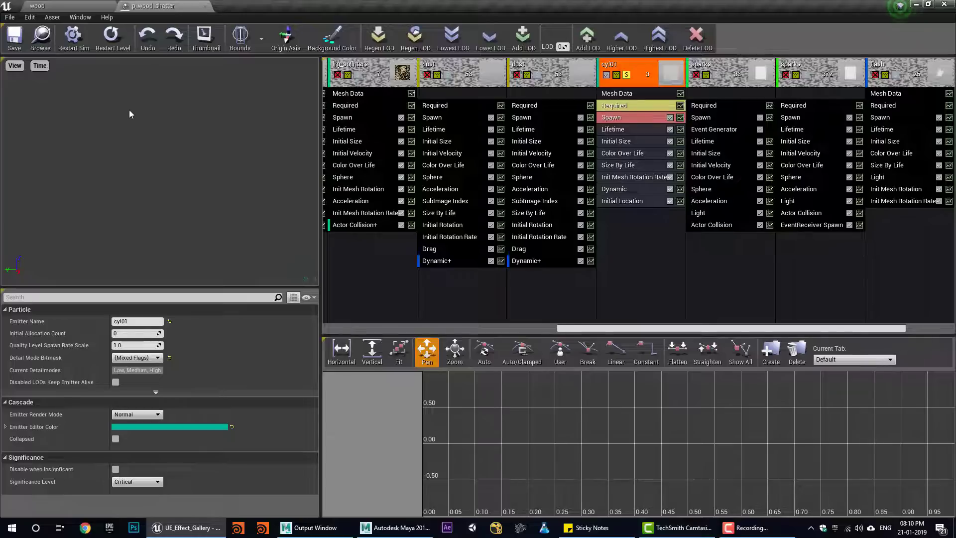
click(640, 167)
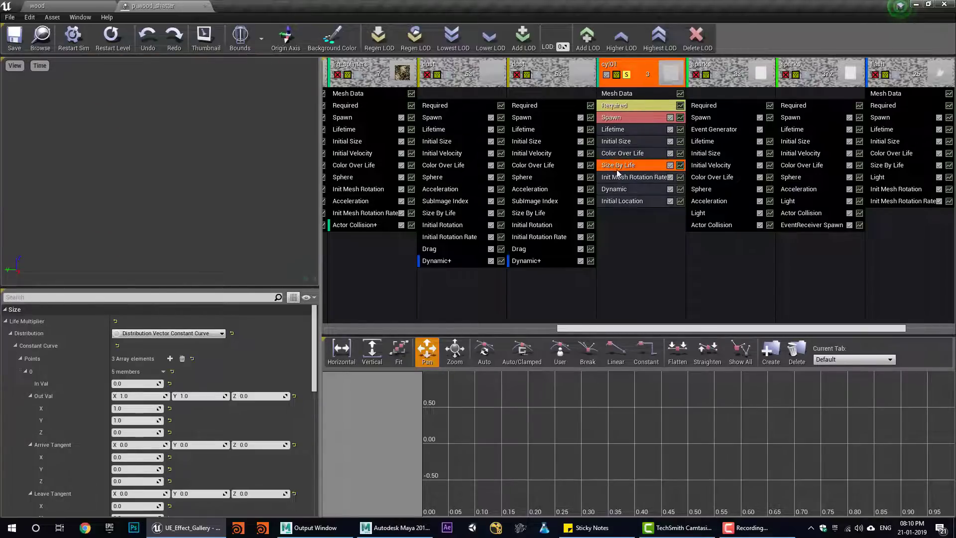
scroll(125, 348, down, 3)
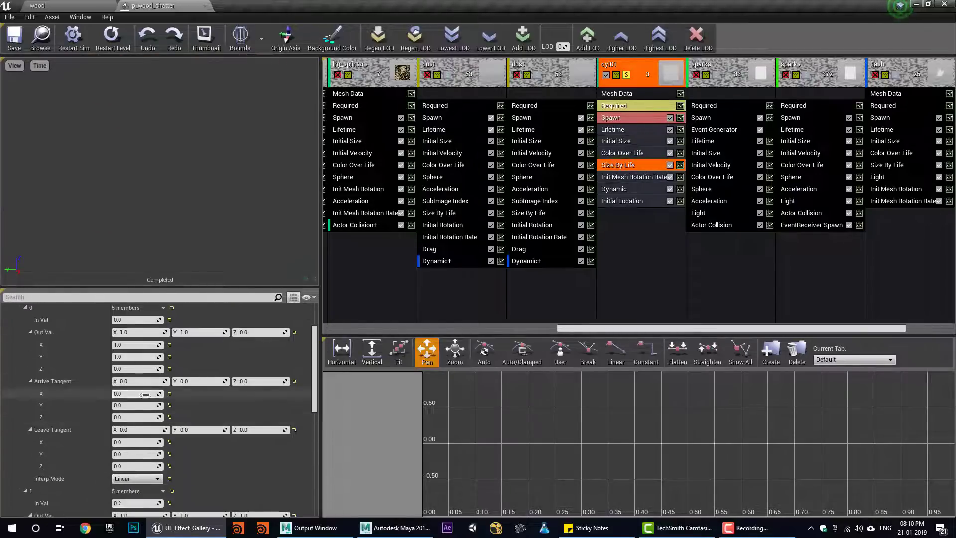
scroll(122, 344, up, 2)
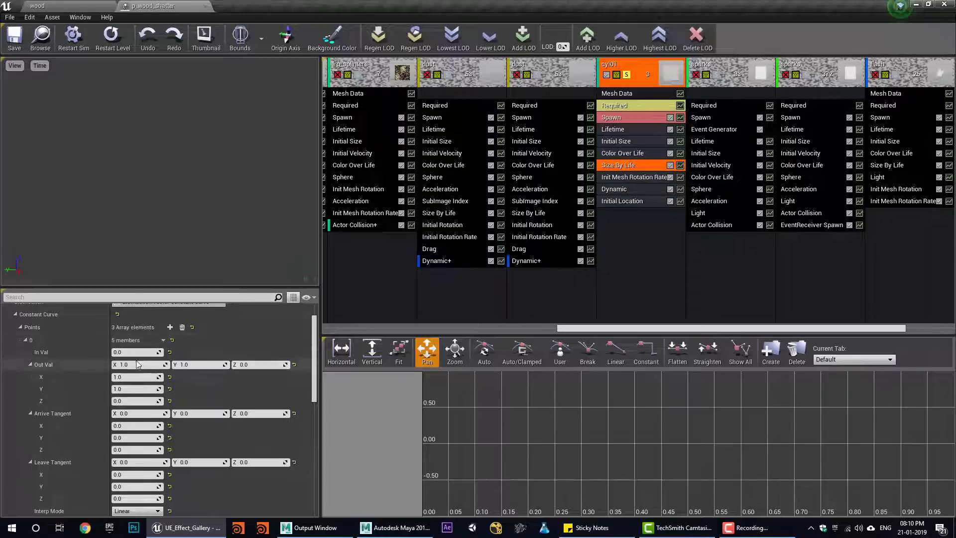
scroll(222, 366, down, 6)
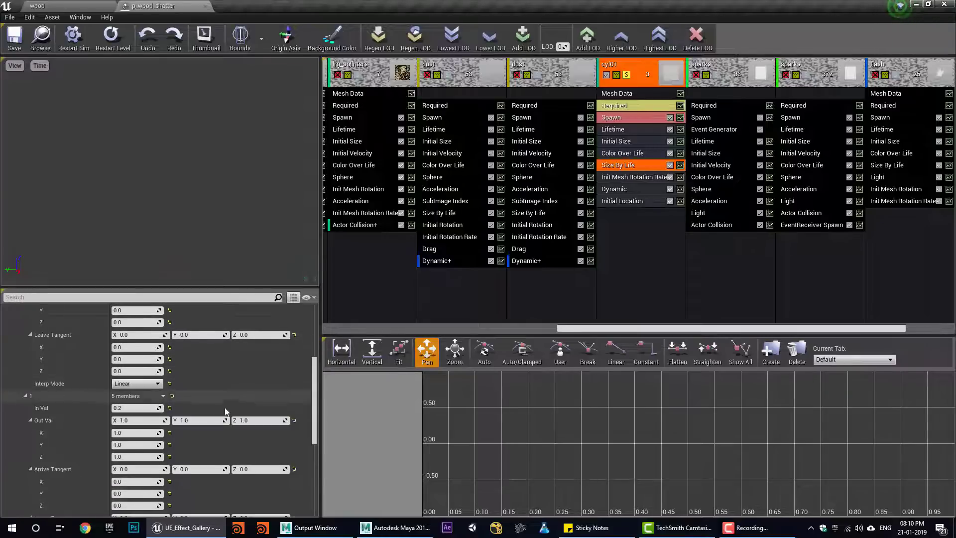
scroll(210, 426, down, 8)
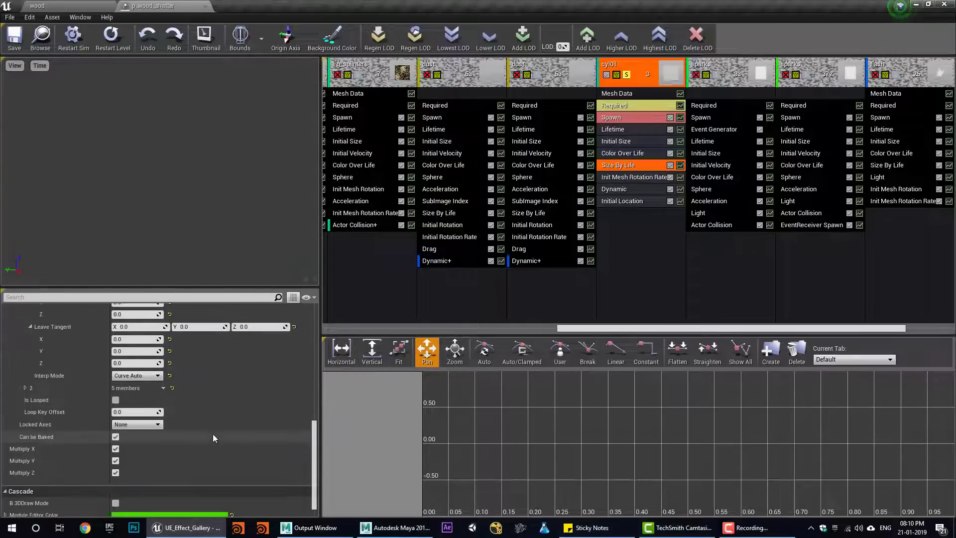
Check the last Life Multiplier curve point of cyl01, and preview the first sparks emitter soloed before clearing its solo.
click(25, 388)
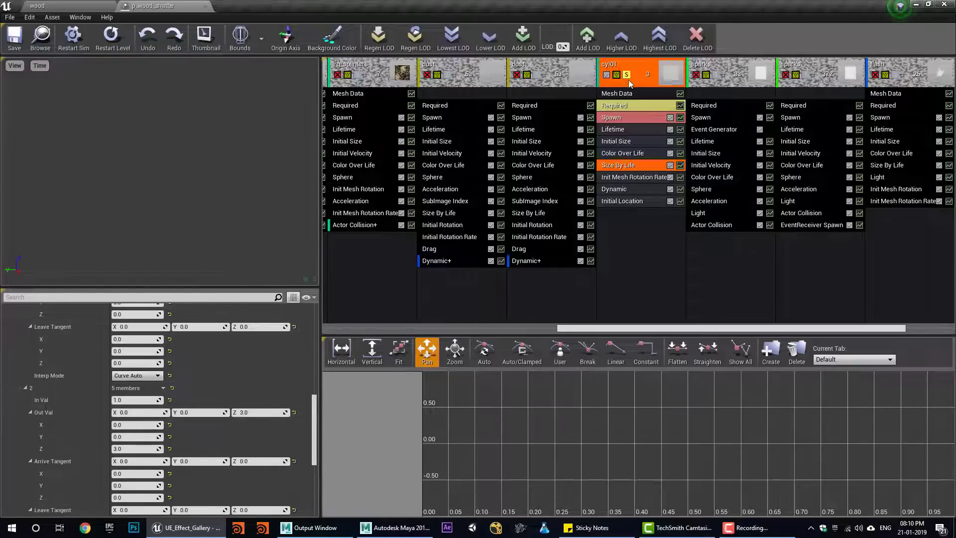
click(727, 70)
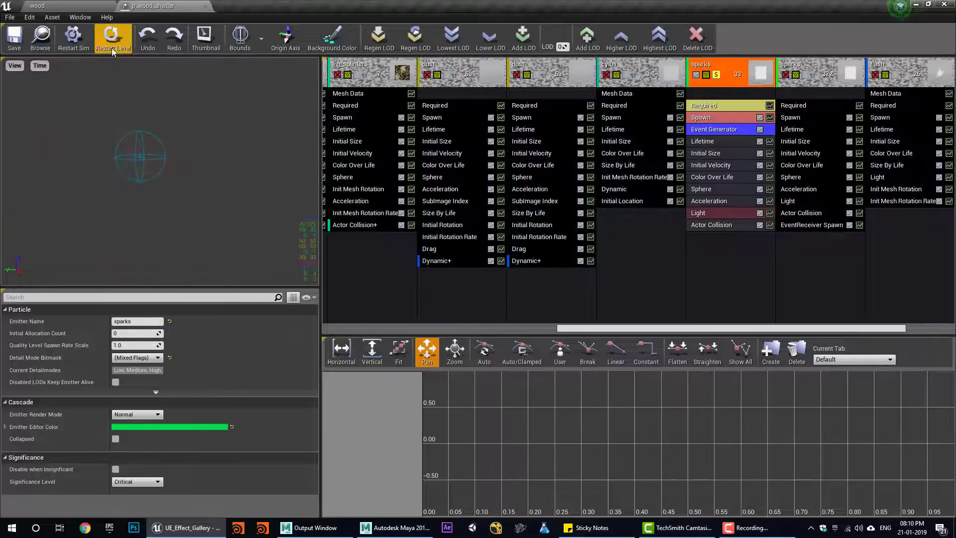
click(114, 51)
click(116, 47)
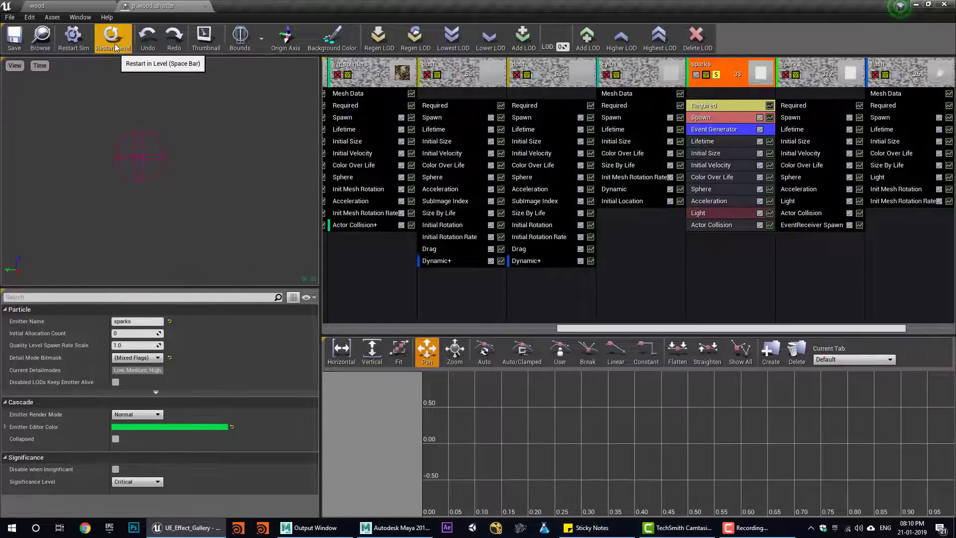
click(717, 76)
Solo the second sparks emitter and replay it in the level.
drag(752, 328, 800, 328)
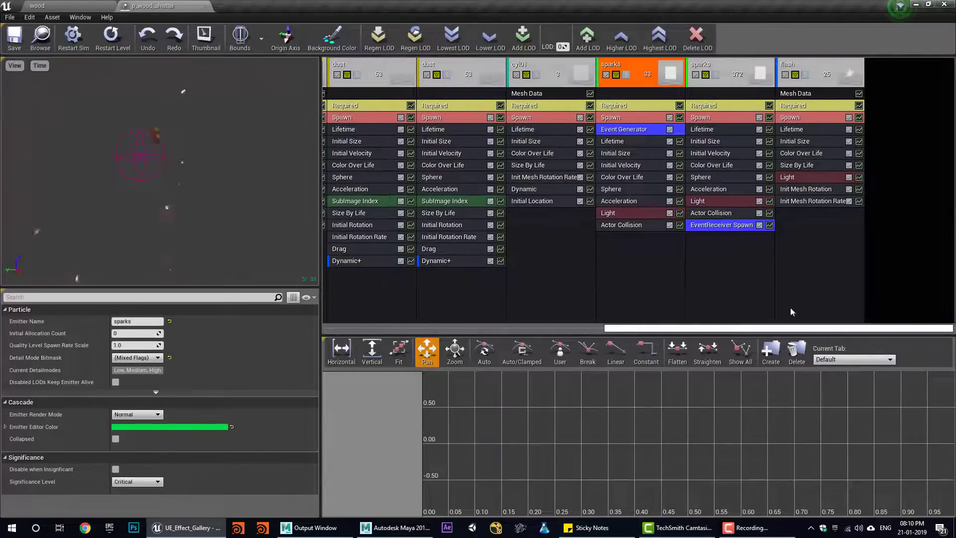
click(721, 81)
click(717, 76)
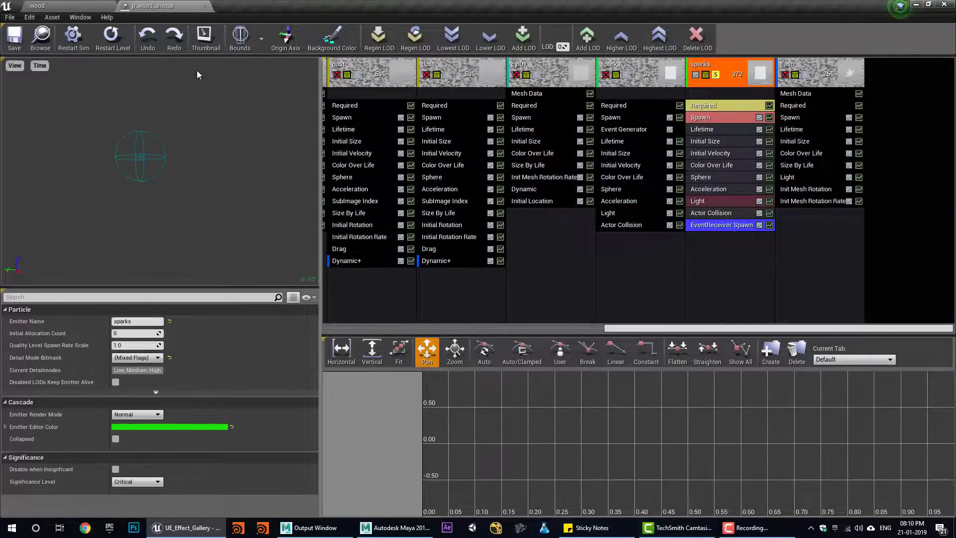
click(112, 38)
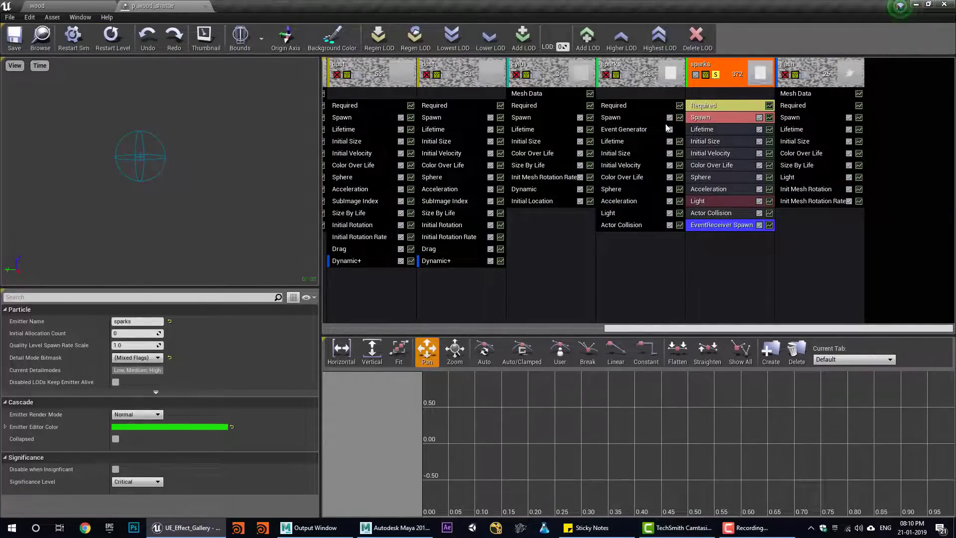
Solo the first sparks emitter as well, examine its Event Generator module, and view both sparks emitters in the wood level.
click(629, 80)
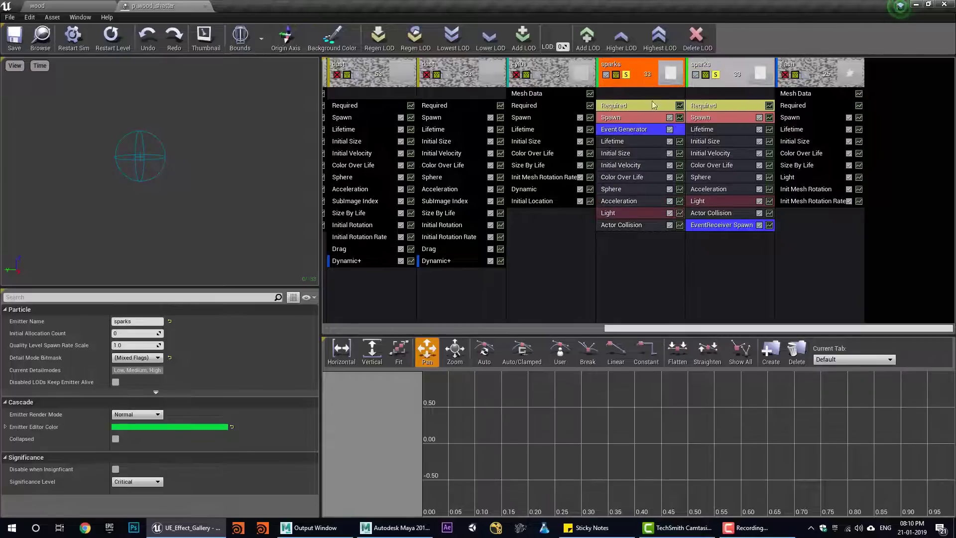
click(622, 224)
click(627, 130)
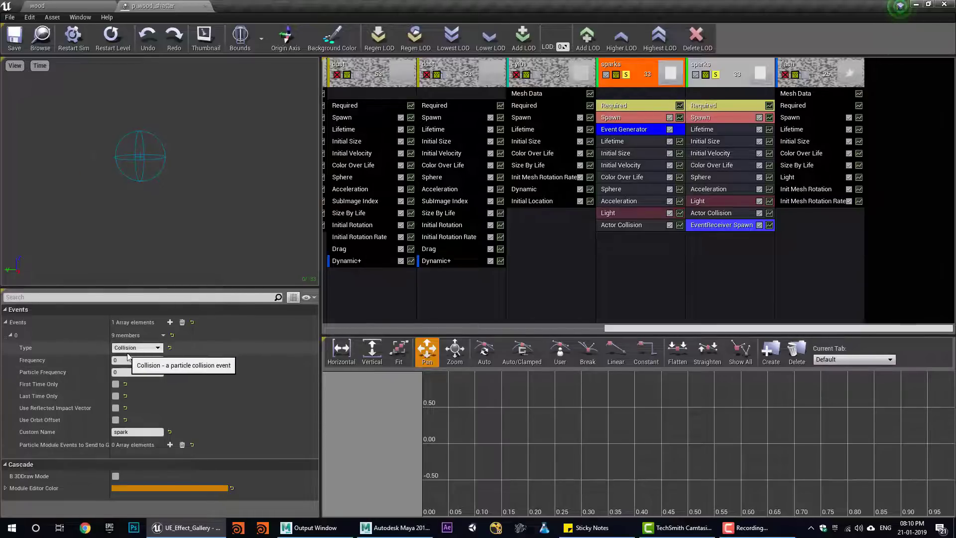
click(91, 2)
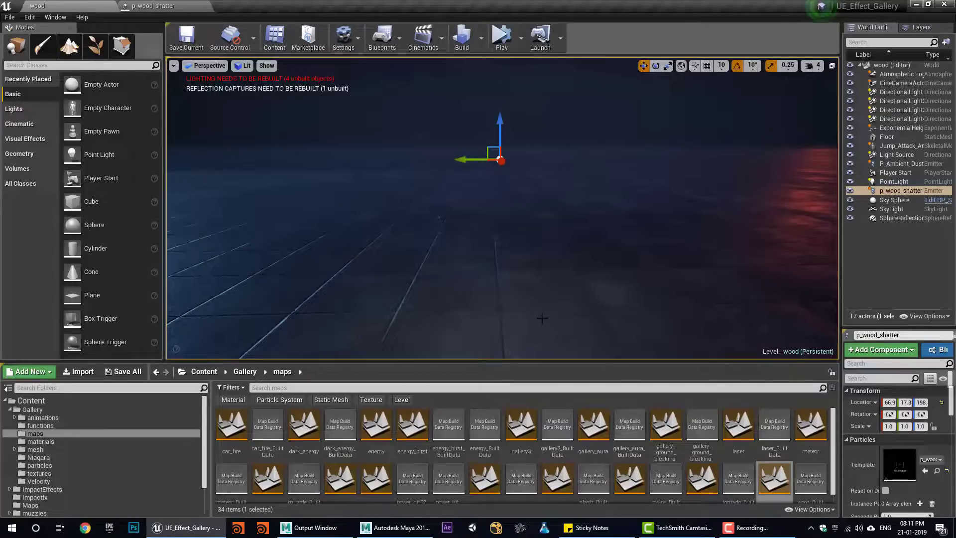
click(151, 4)
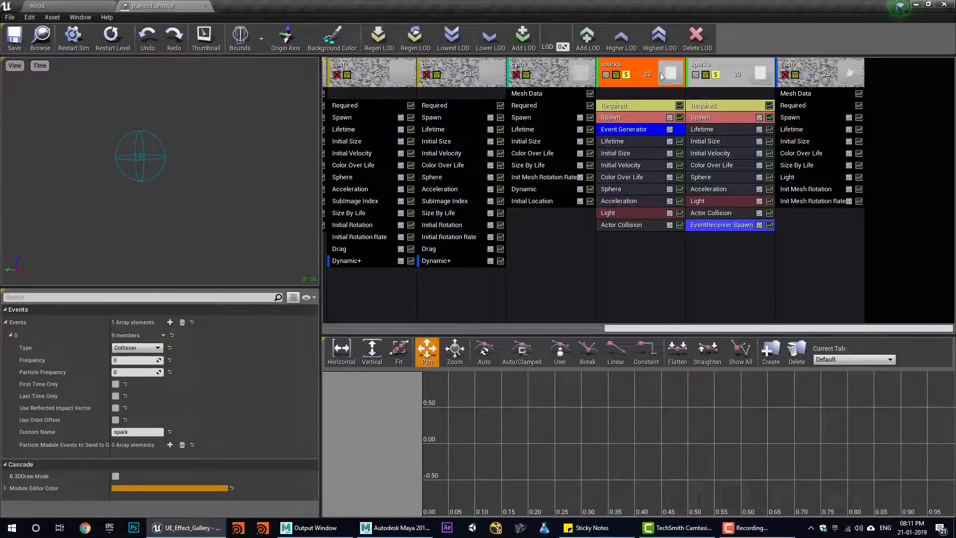
click(83, 7)
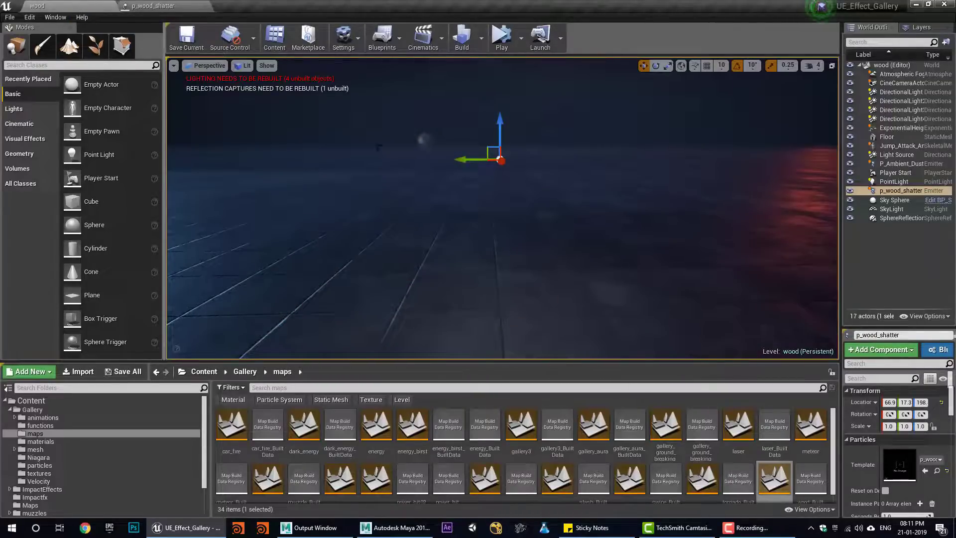
click(157, 5)
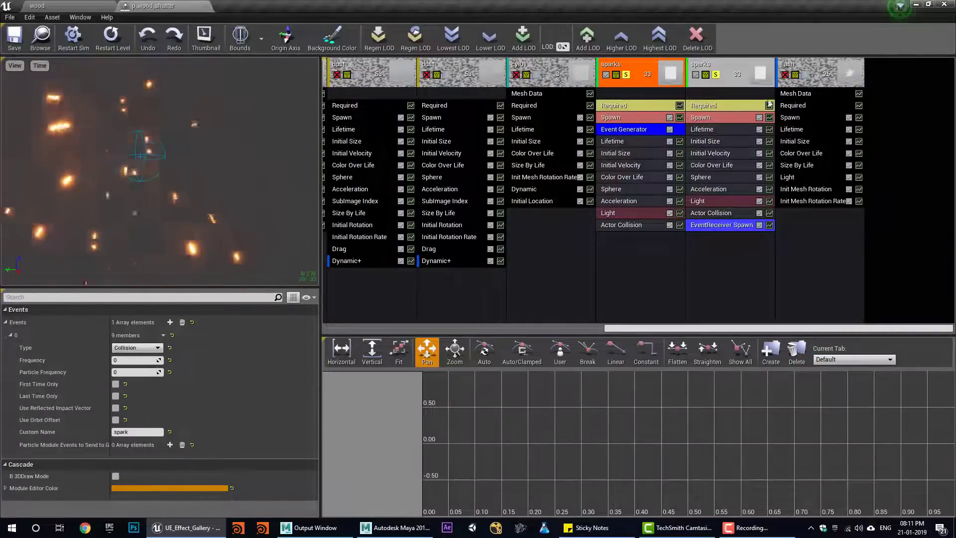
Solo the flash emitter in place of the two sparks emitters and inspect its Mesh Data settings.
click(716, 75)
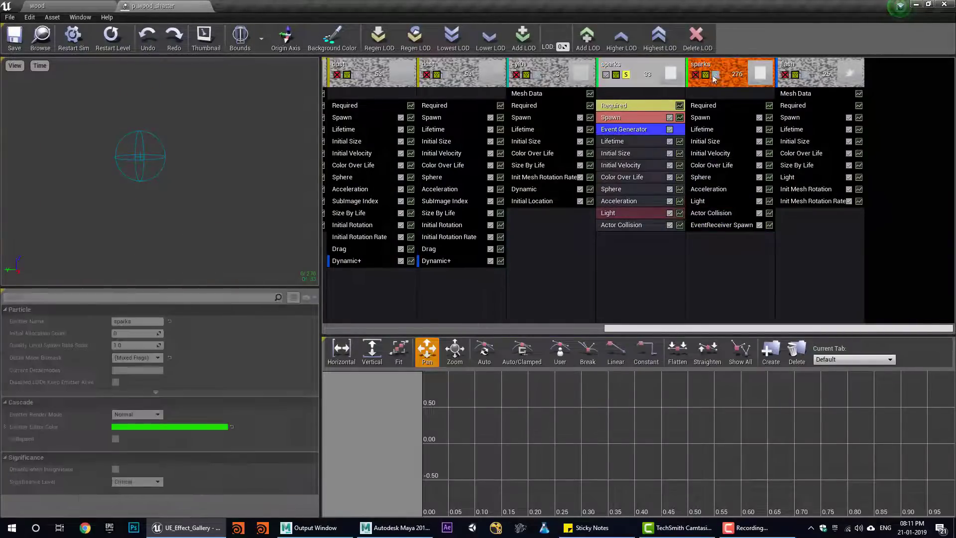
click(625, 76)
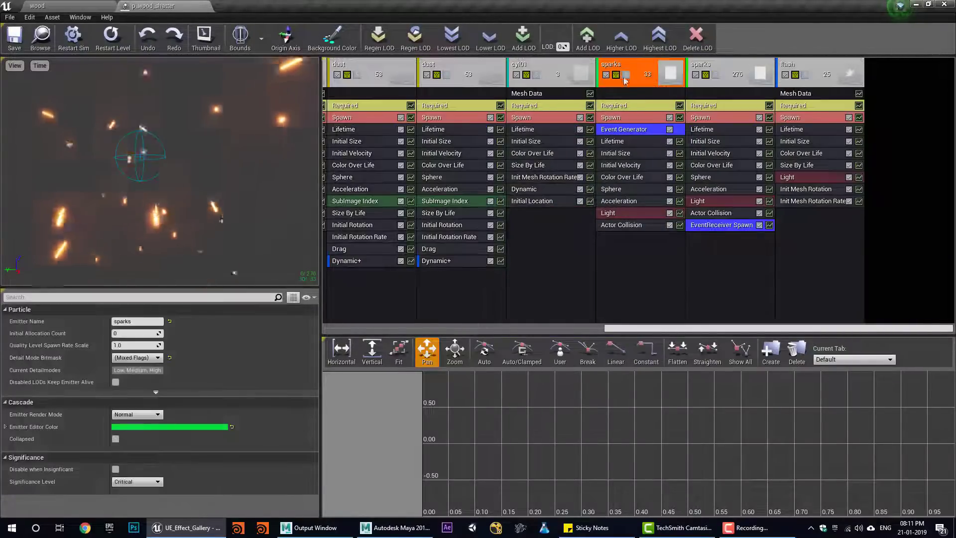
click(806, 75)
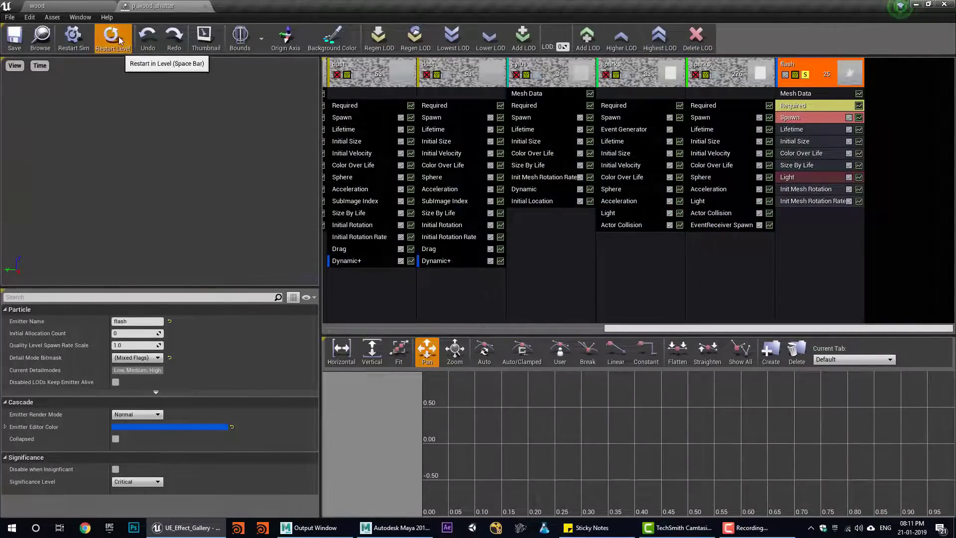
click(807, 94)
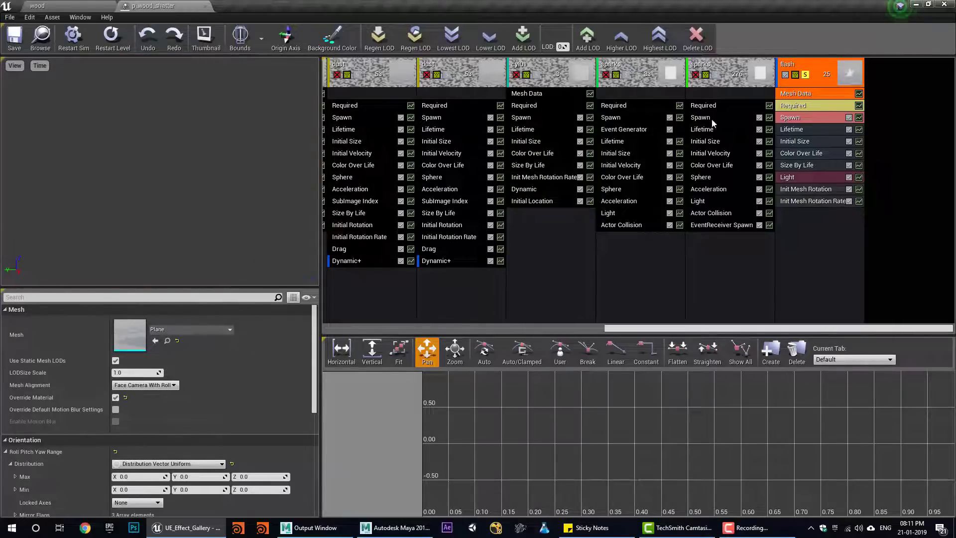
Solo the wood emitter together with the flash emitter and replay them in the level.
drag(687, 329, 399, 336)
click(359, 84)
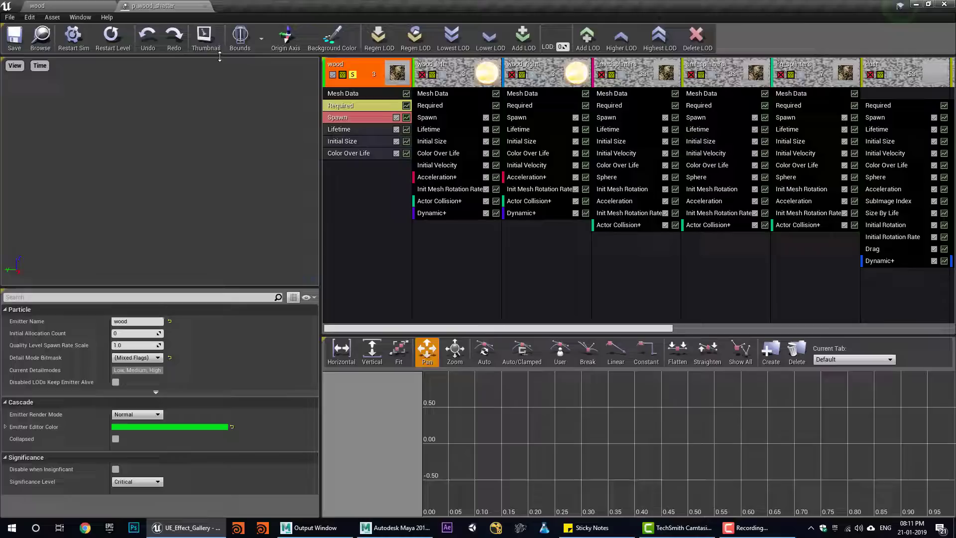
click(118, 37)
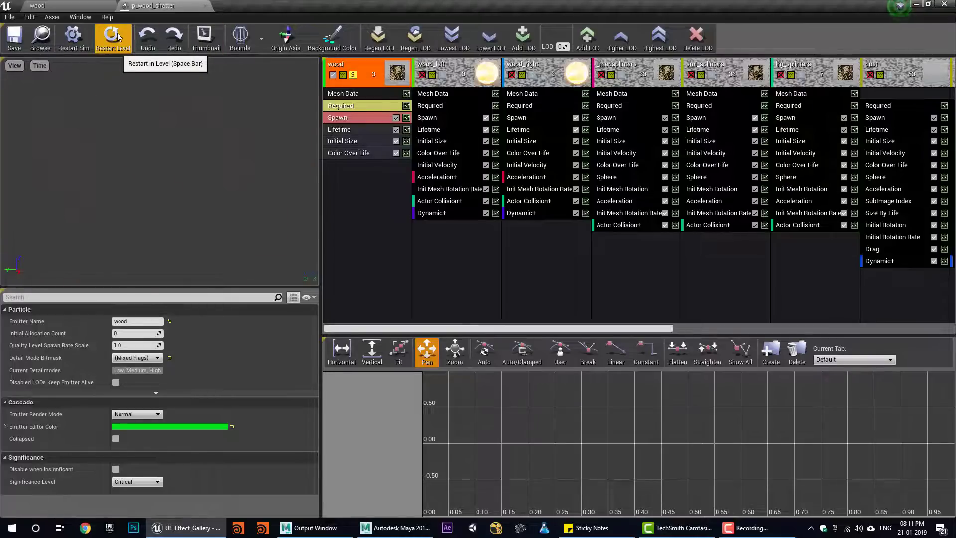
click(118, 37)
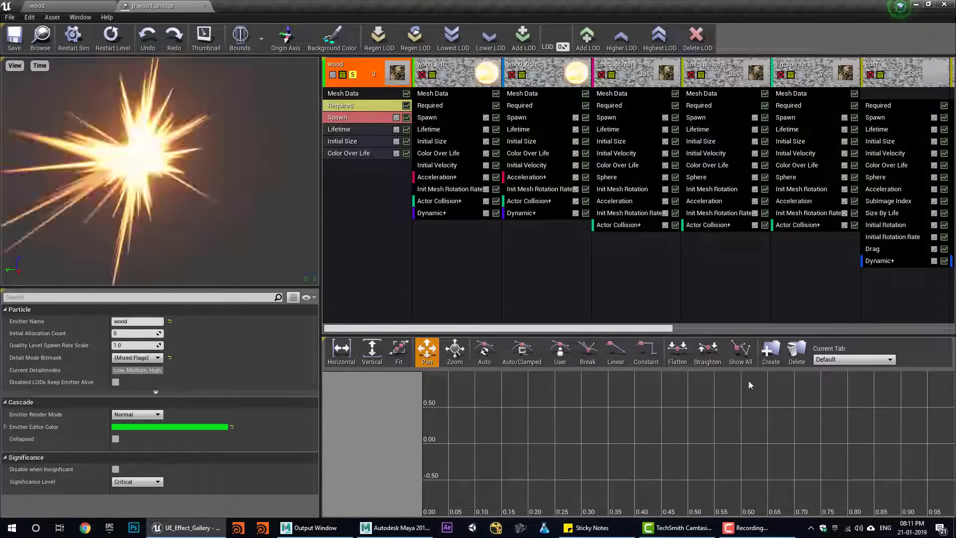
Clear the solos of the flash and wood emitters.
drag(688, 330, 948, 330)
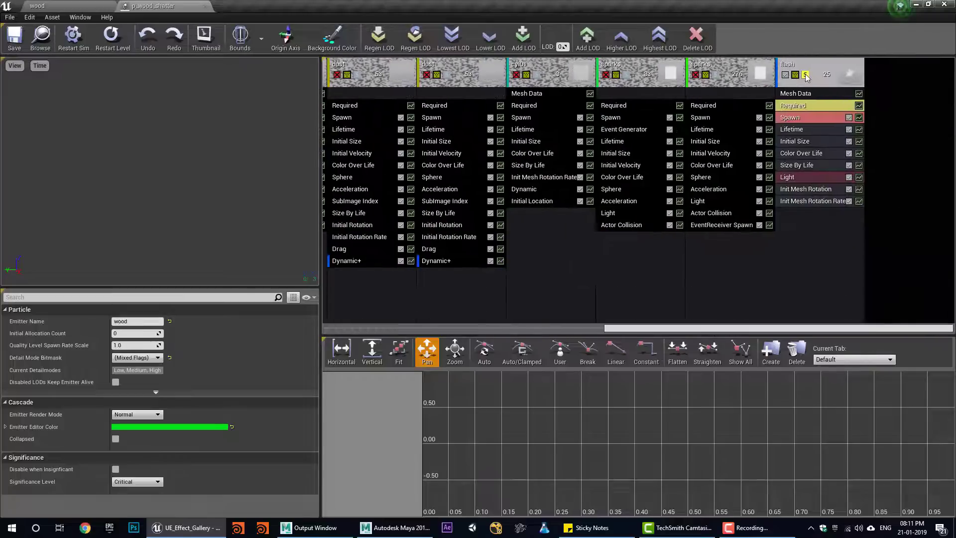
click(805, 74)
drag(718, 329, 388, 303)
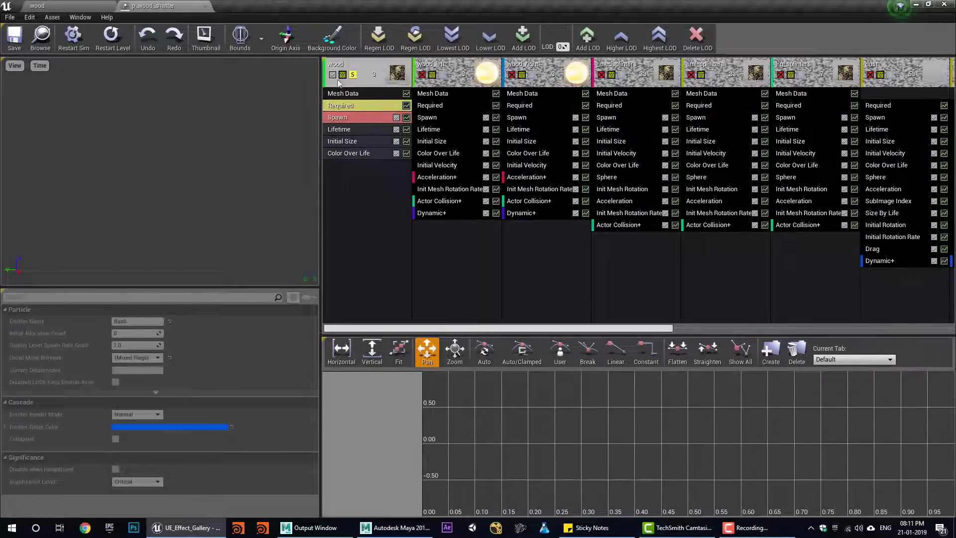
click(352, 75)
Replay the complete effect several times and look across all its emitters from wood to flash.
click(112, 37)
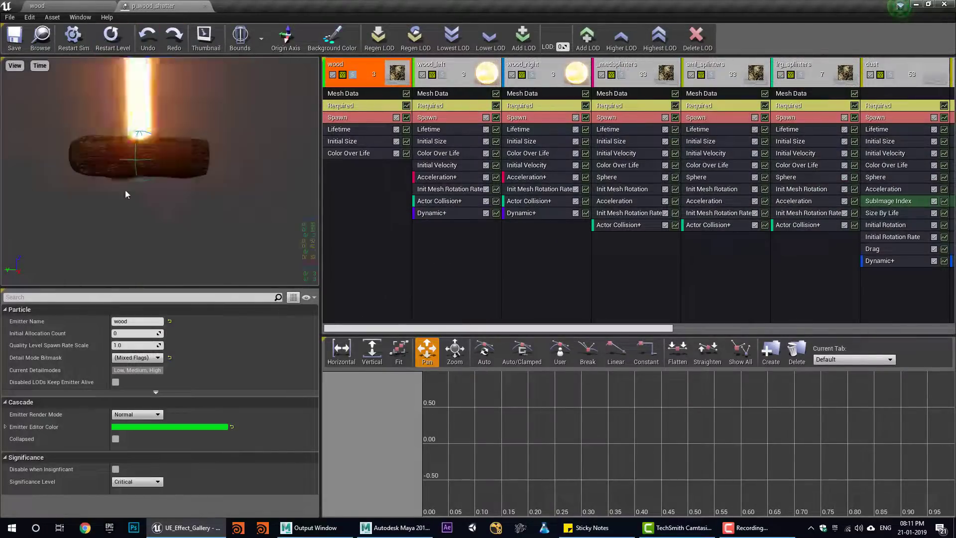
click(102, 37)
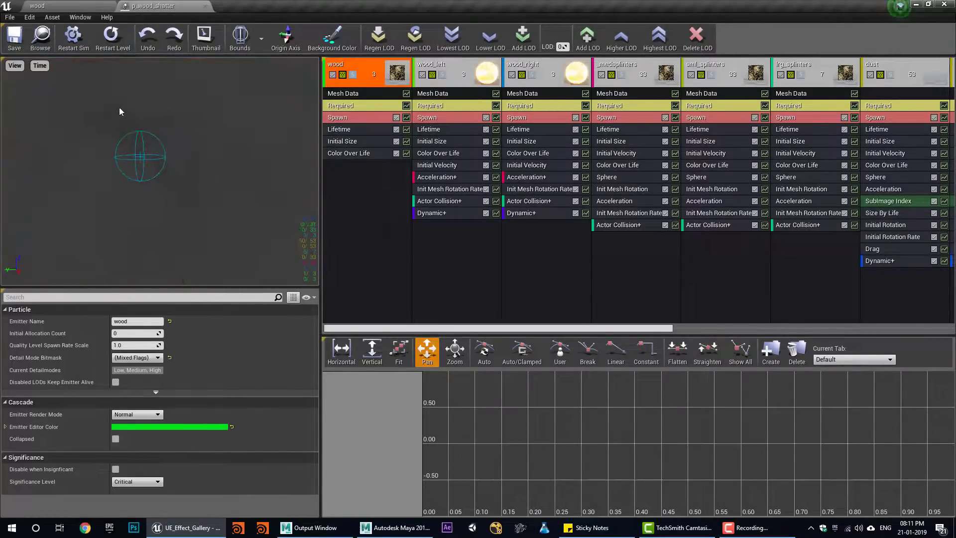
click(110, 37)
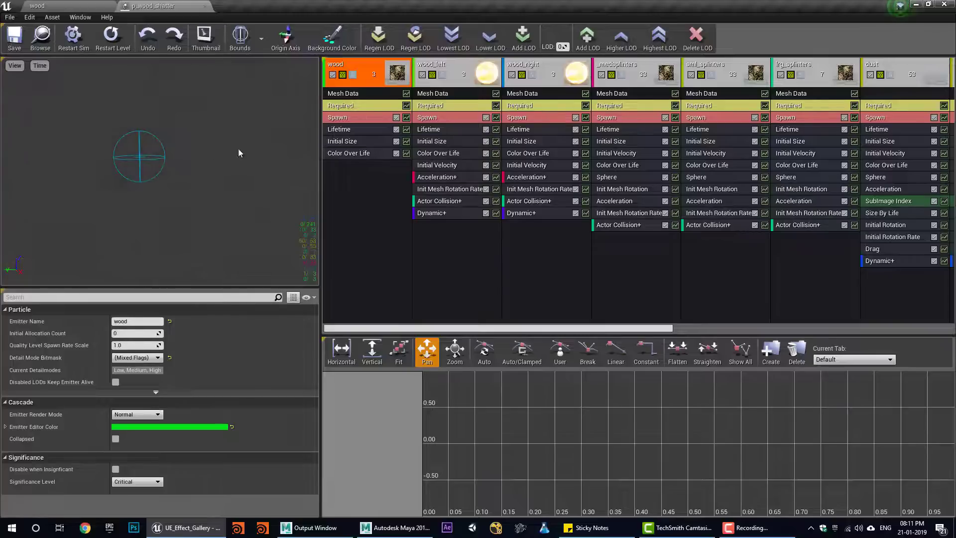
drag(627, 329, 903, 327)
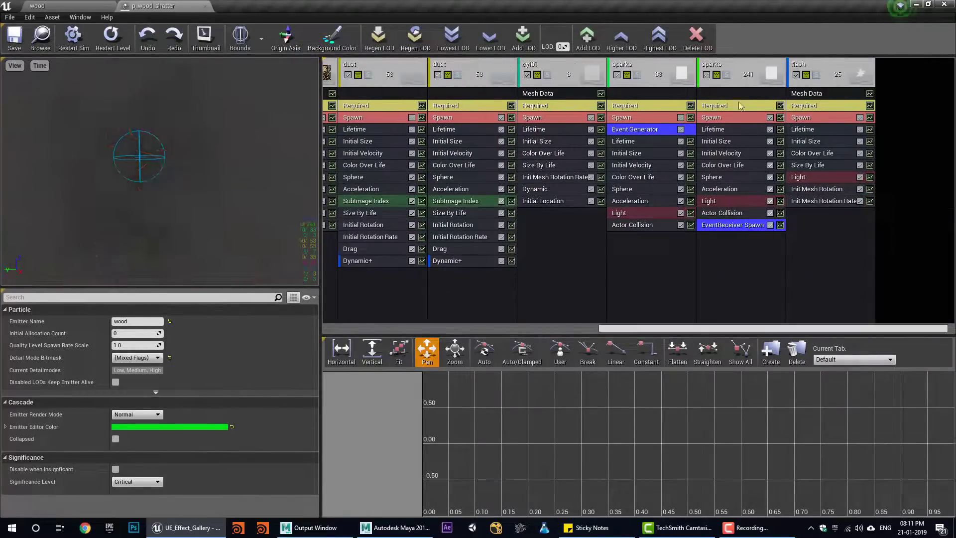
drag(634, 331, 348, 328)
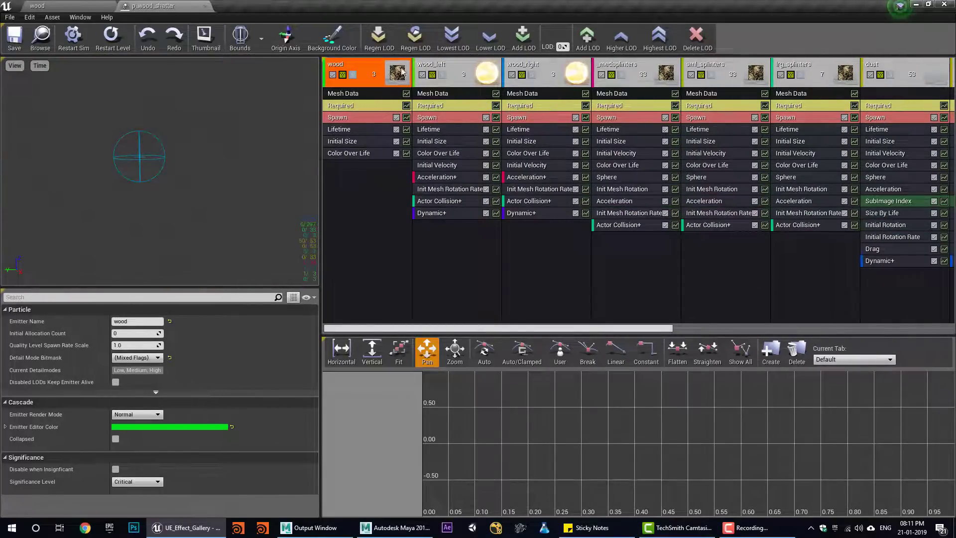
click(102, 37)
click(112, 40)
Float the p_wood_shatter particle editor below the wood level's viewport, widen it, and select DirectionalLight3 in the level.
click(70, 6)
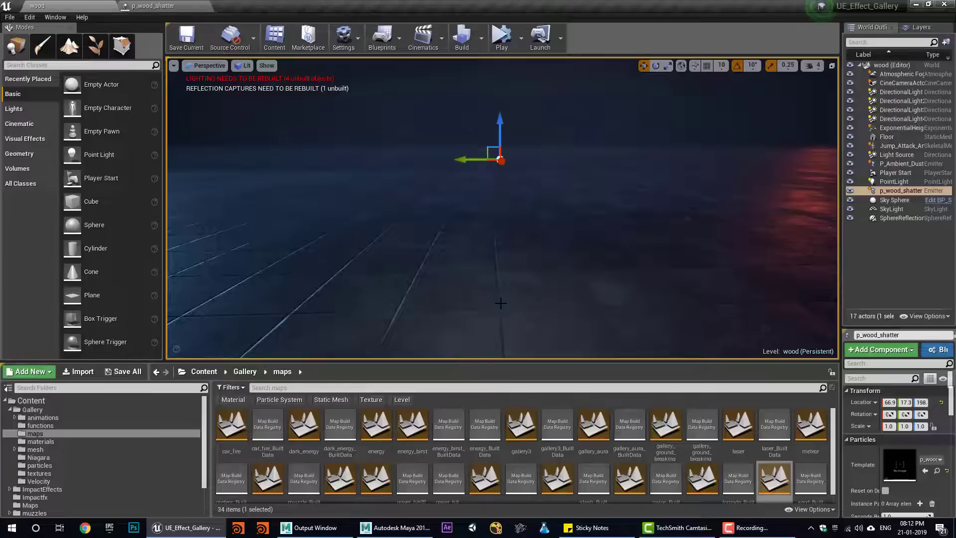
click(171, 4)
drag(171, 4, 491, 523)
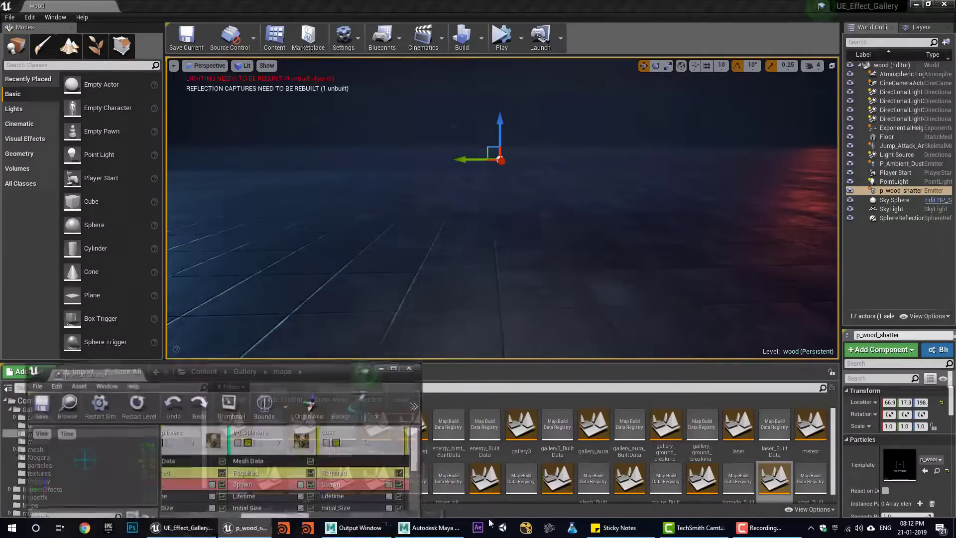
drag(425, 488, 861, 490)
click(892, 110)
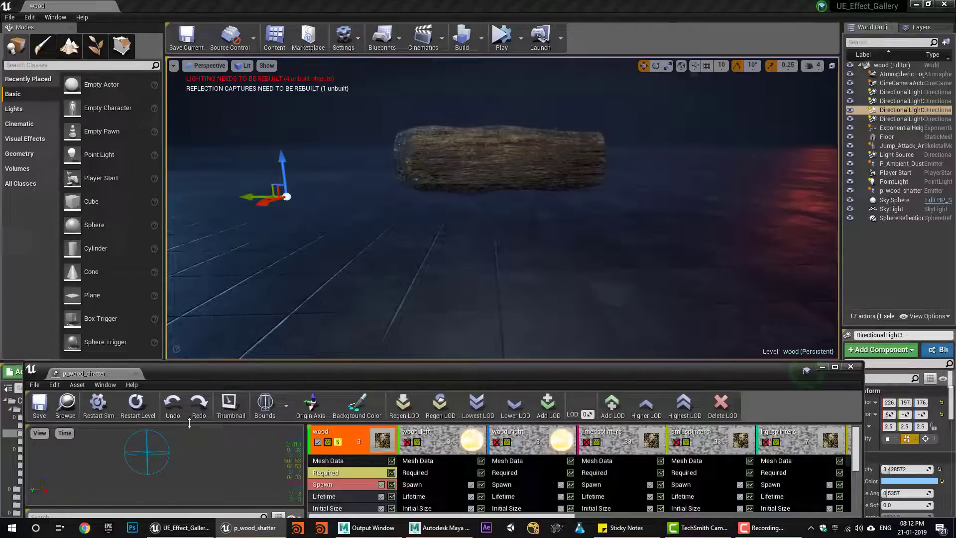
Replay the soloed wood emitter in the level, and preview it again with wood_left soloed too.
click(142, 413)
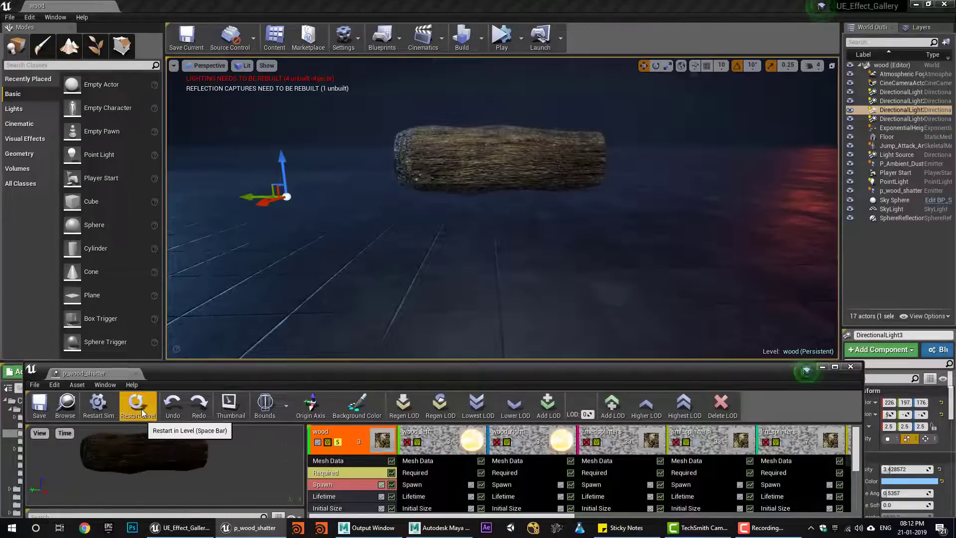
click(141, 413)
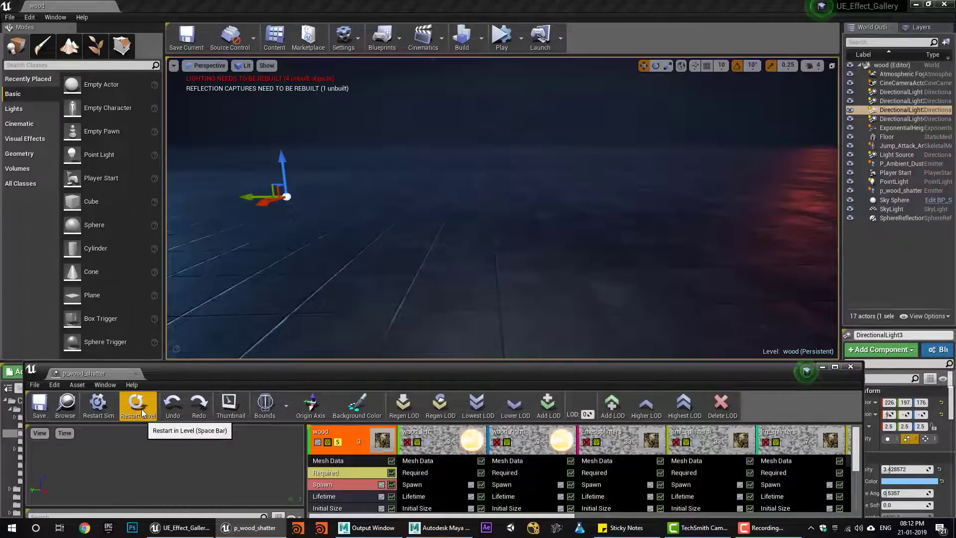
click(425, 444)
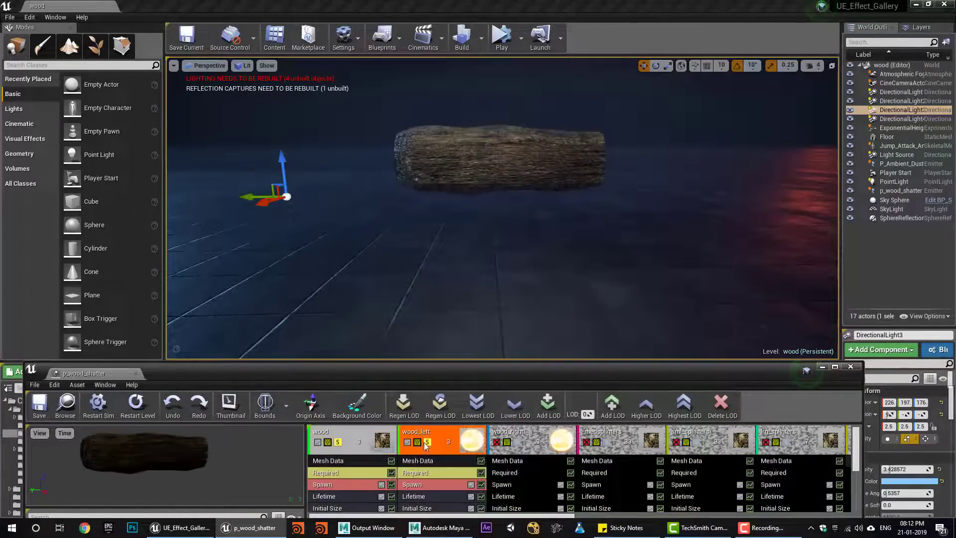
click(147, 414)
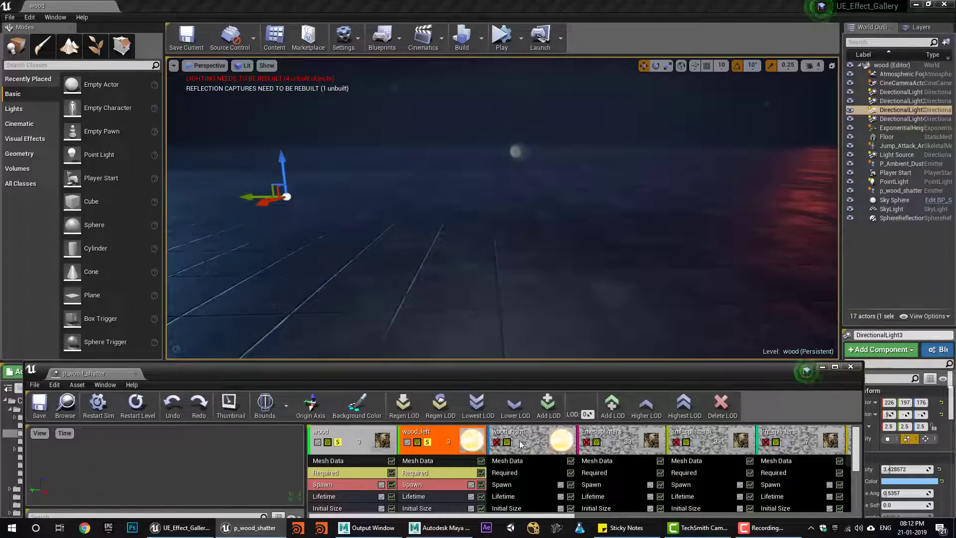
Add wood_right to the soloed wood and wood_left emitters and replay all three in the level.
click(519, 442)
click(139, 416)
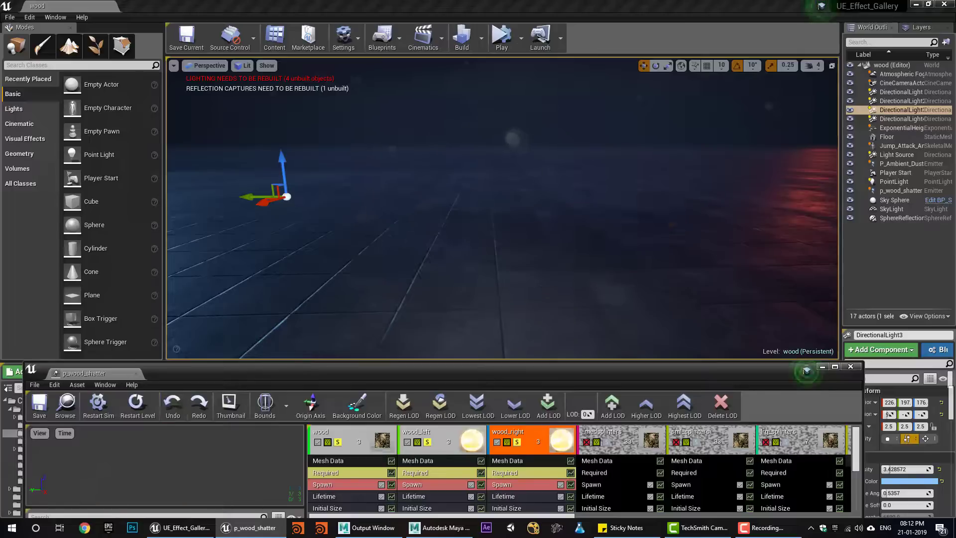
click(140, 407)
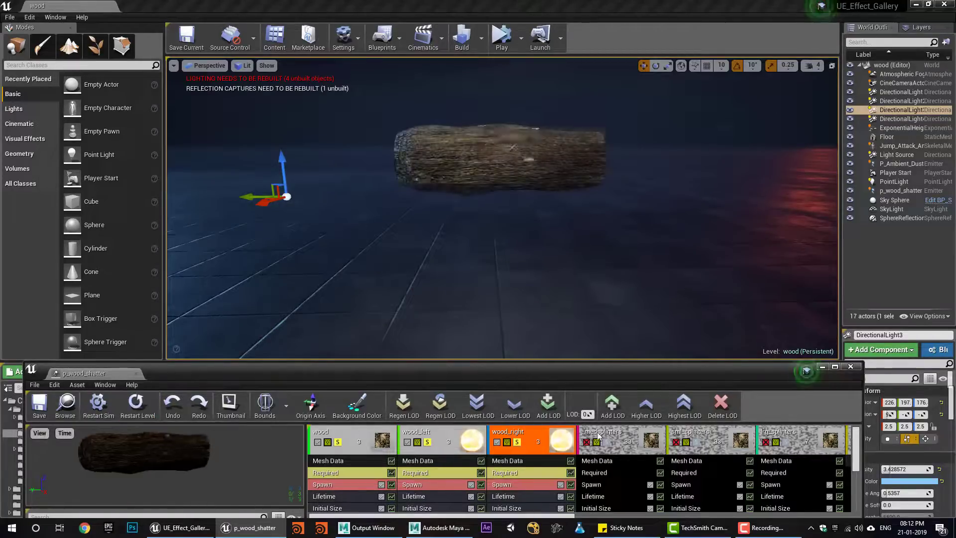
Add _medsplinters, and then sml_splinters, to the soloed emitters and replay the effect in the level after each.
click(610, 445)
click(130, 404)
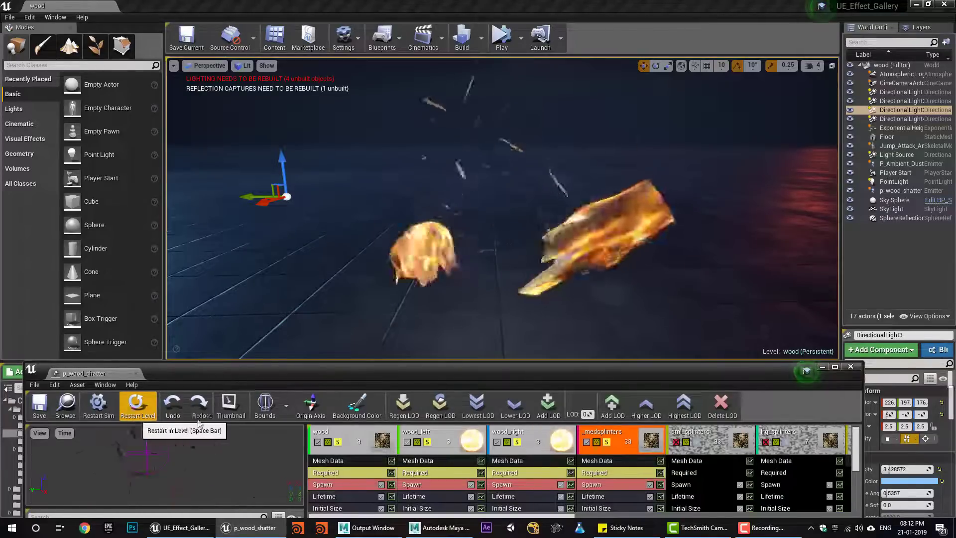
click(696, 447)
click(138, 413)
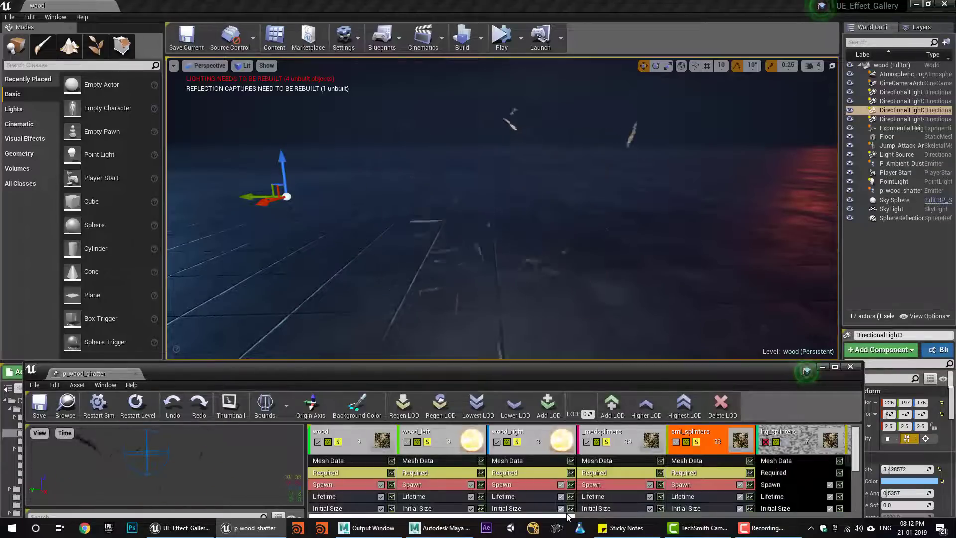
Add lrg_splinters to the soloed emitters and replay the effect in the level several times.
scroll(459, 477, down, 5)
click(406, 447)
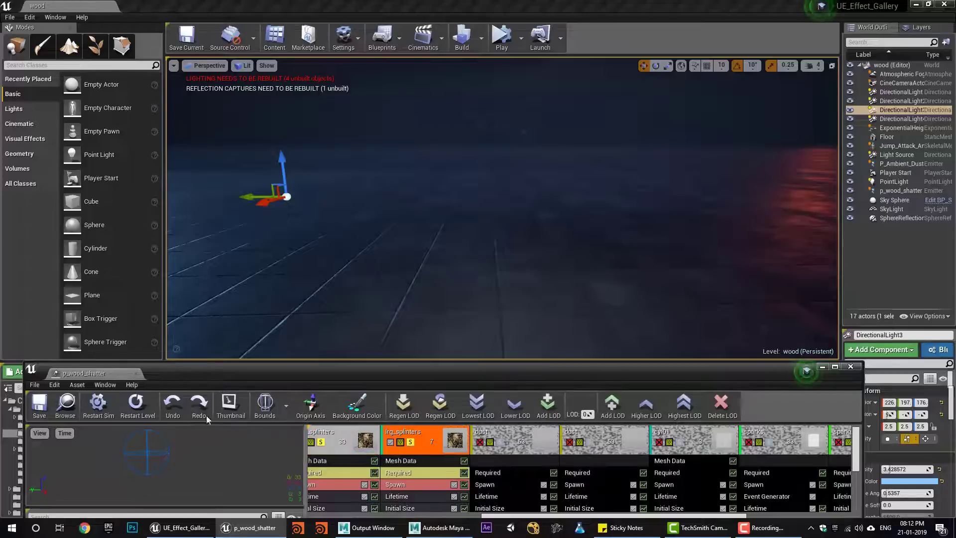
click(144, 409)
click(150, 409)
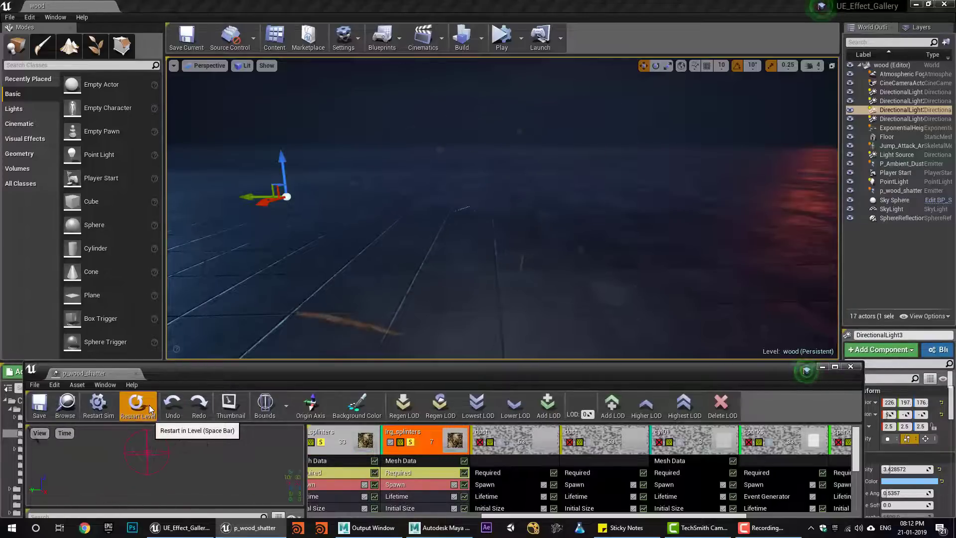
click(150, 408)
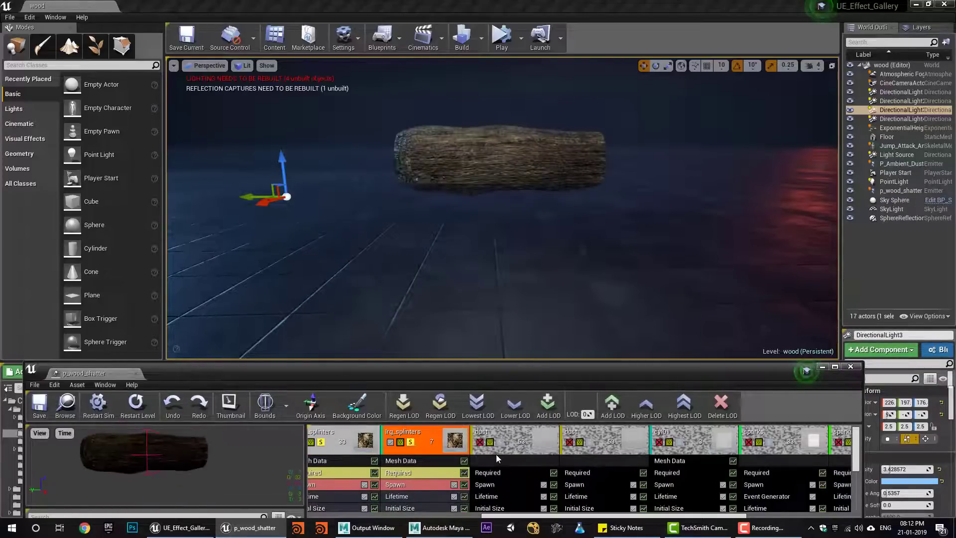
Solo the first dust emitter as well, replay it in the level, and add the second dust emitter.
click(500, 442)
click(144, 401)
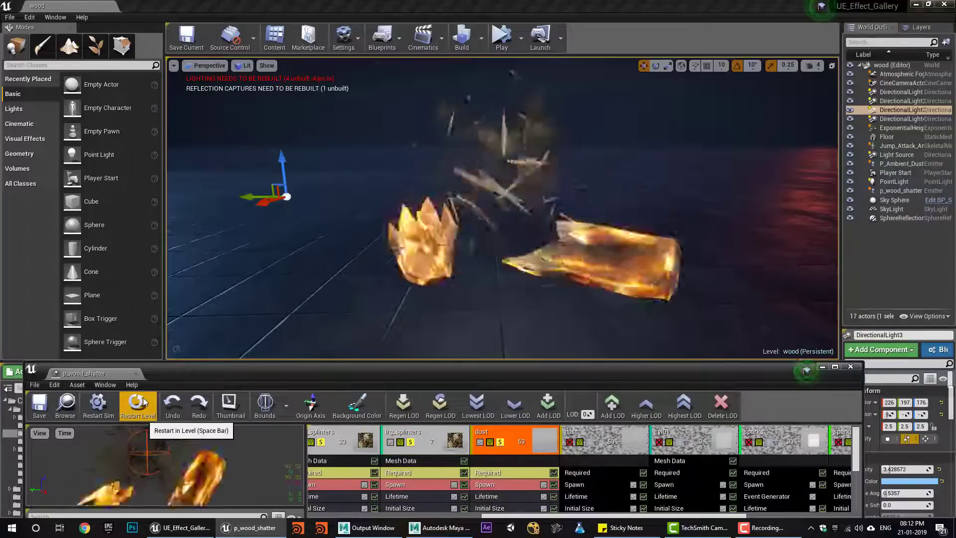
click(591, 442)
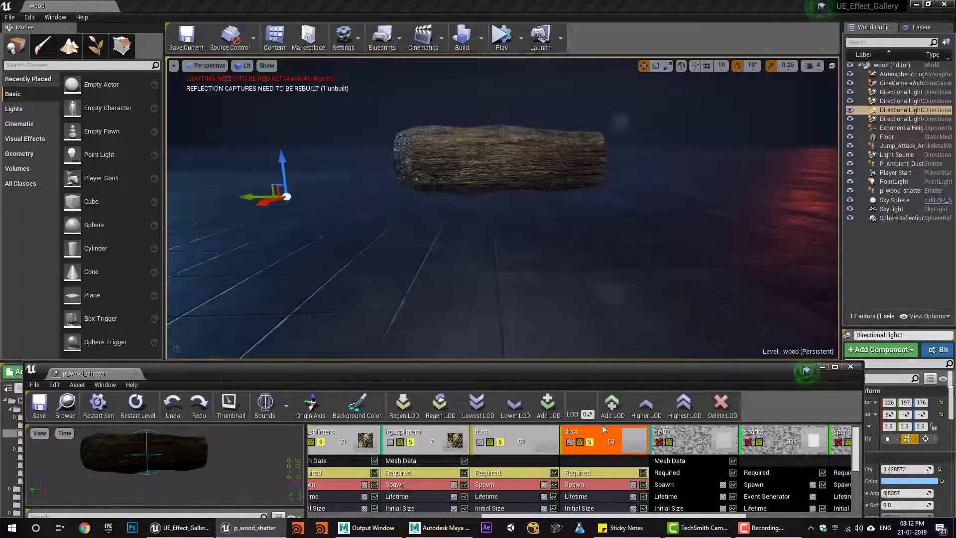
Add the cyl01 emitter to the soloed ones and replay the effect in the level several times.
click(680, 443)
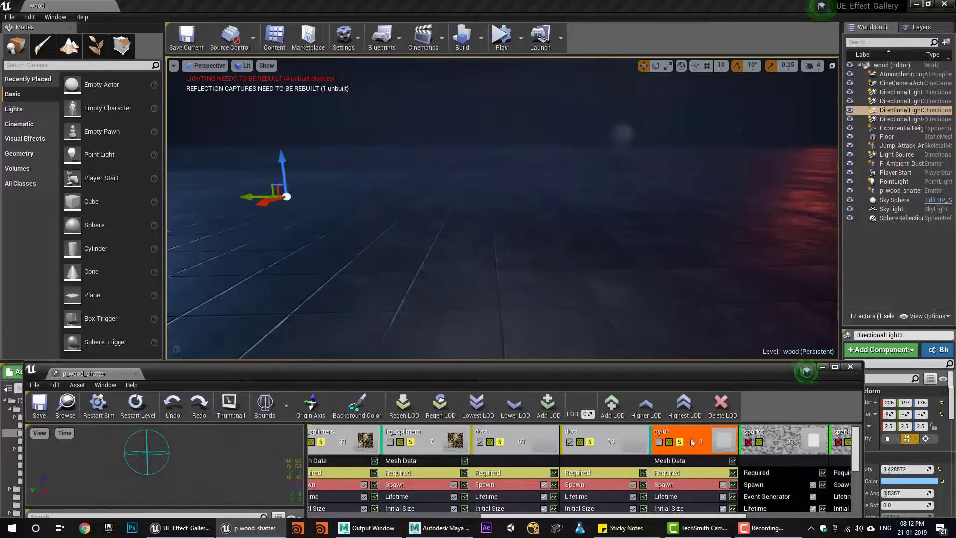
click(145, 410)
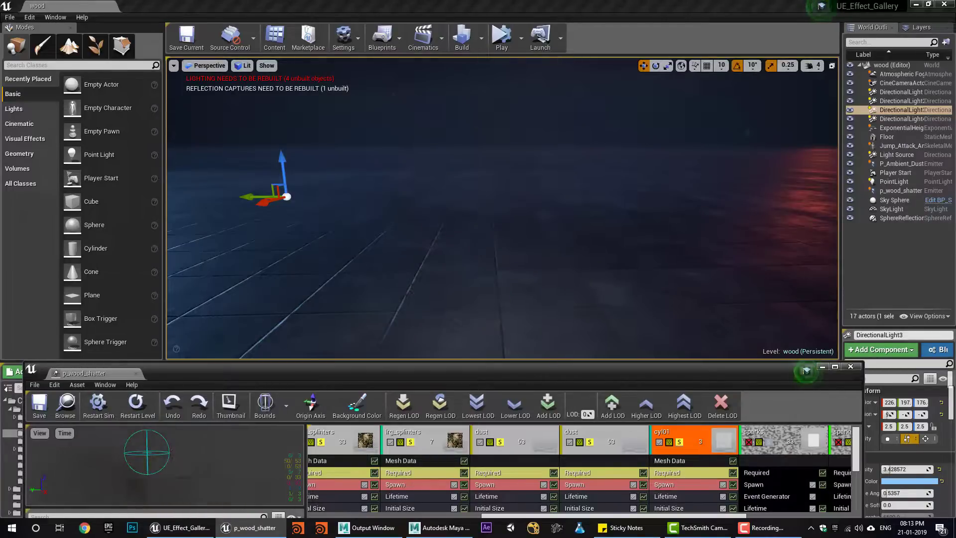
click(150, 406)
click(150, 407)
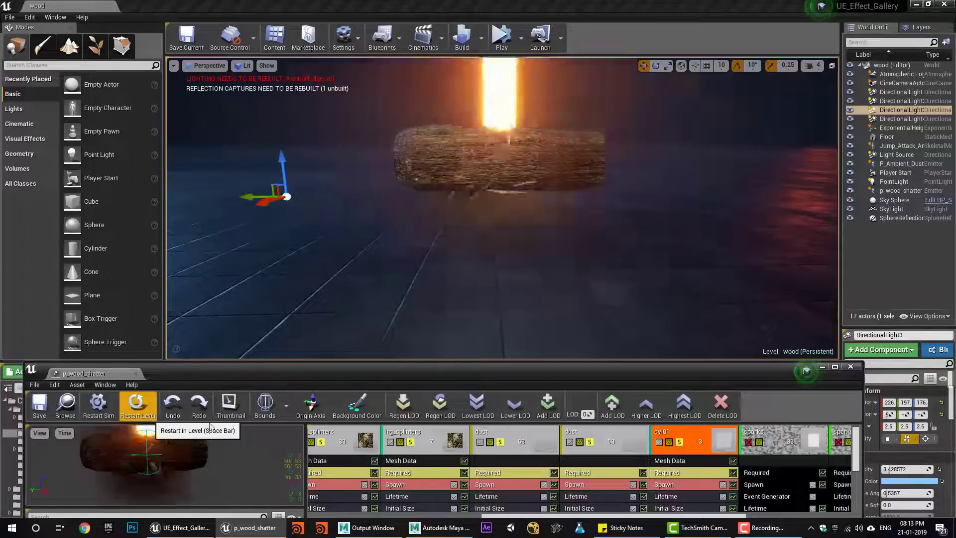
Add both sparks emitters to the soloed ones in turn, replaying the effect in the level after each.
click(748, 443)
click(134, 411)
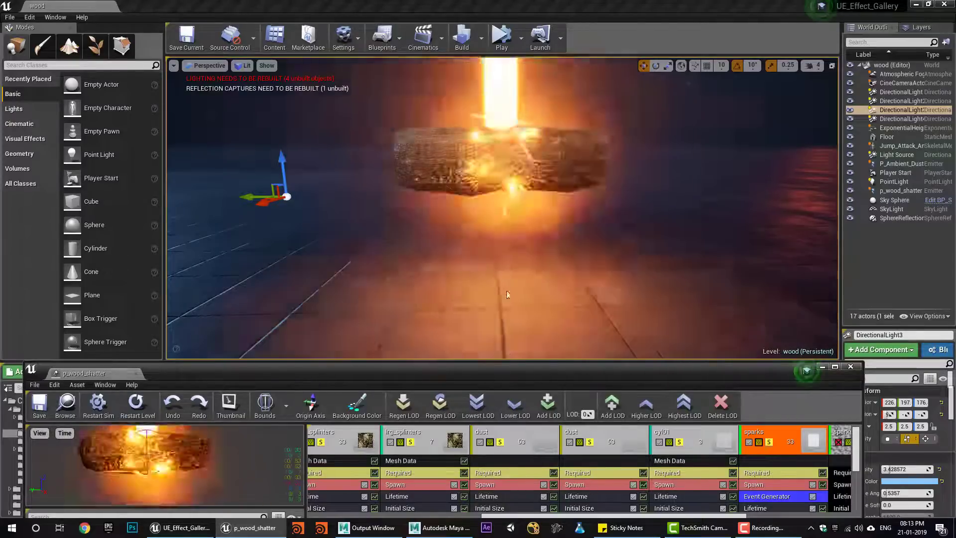
scroll(635, 468, down, 5)
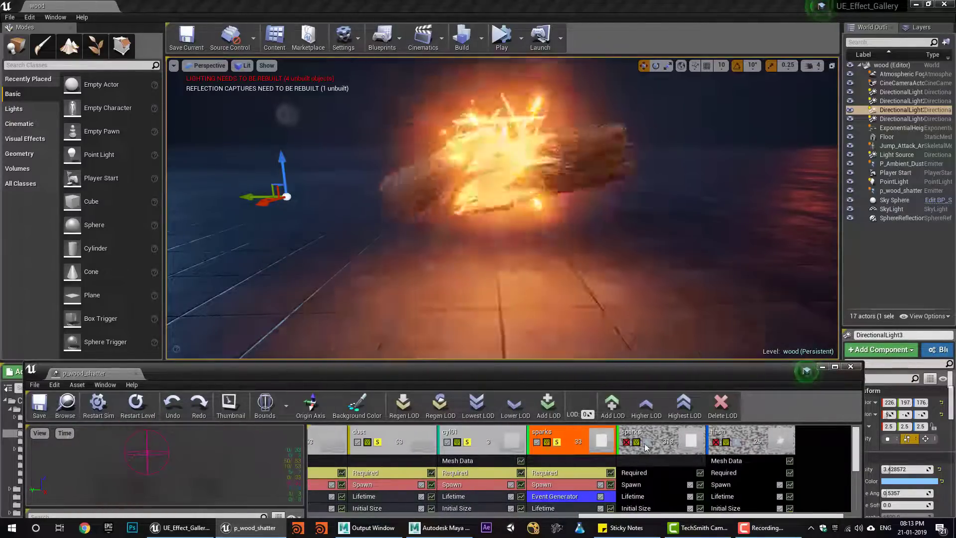
click(645, 444)
click(114, 403)
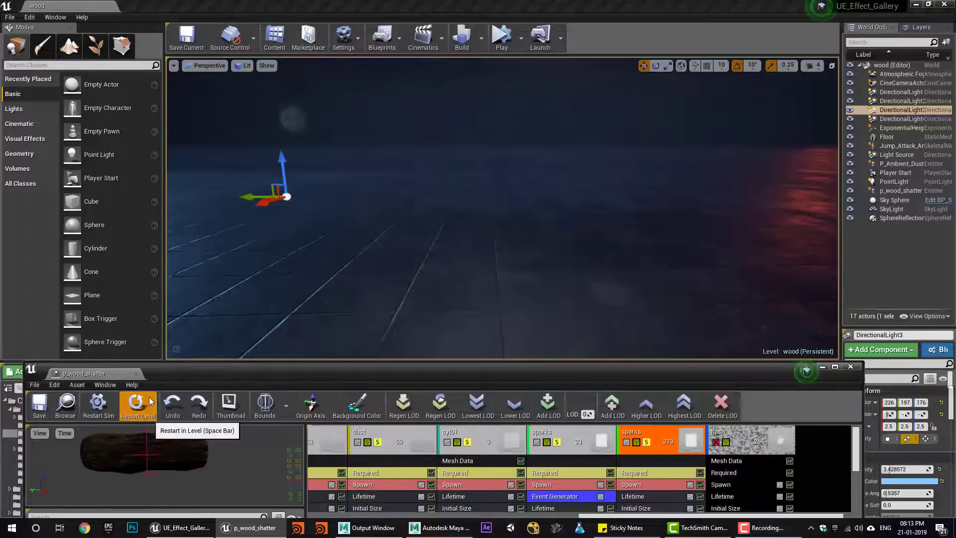
click(137, 404)
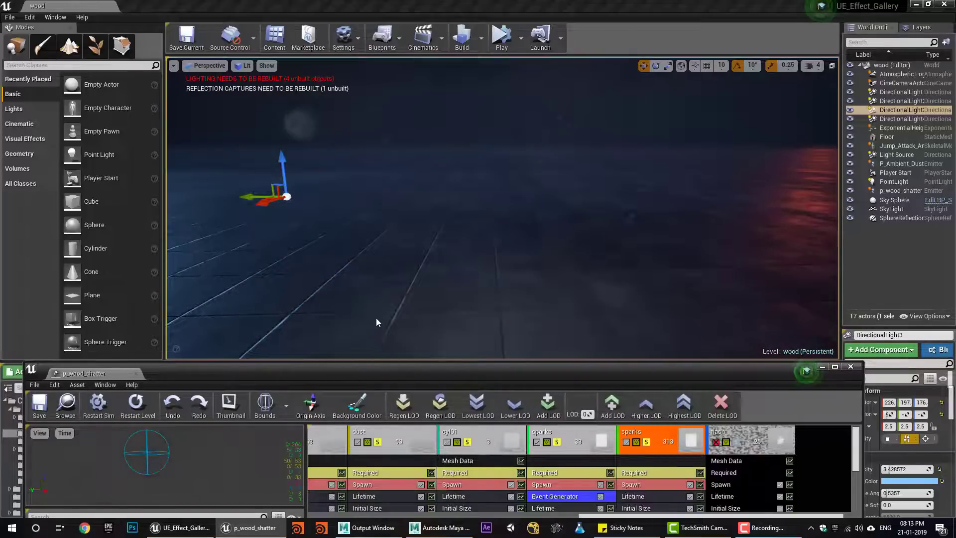
click(142, 404)
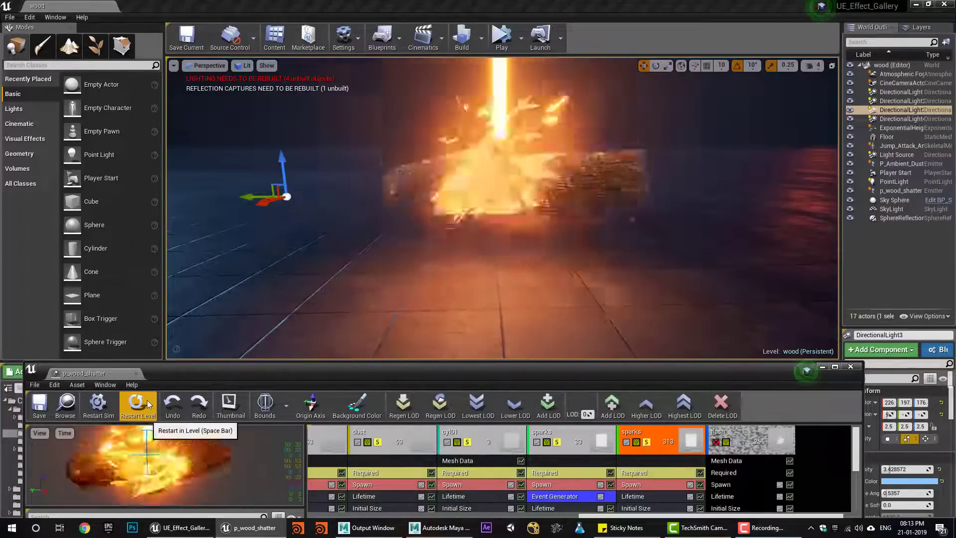
click(147, 404)
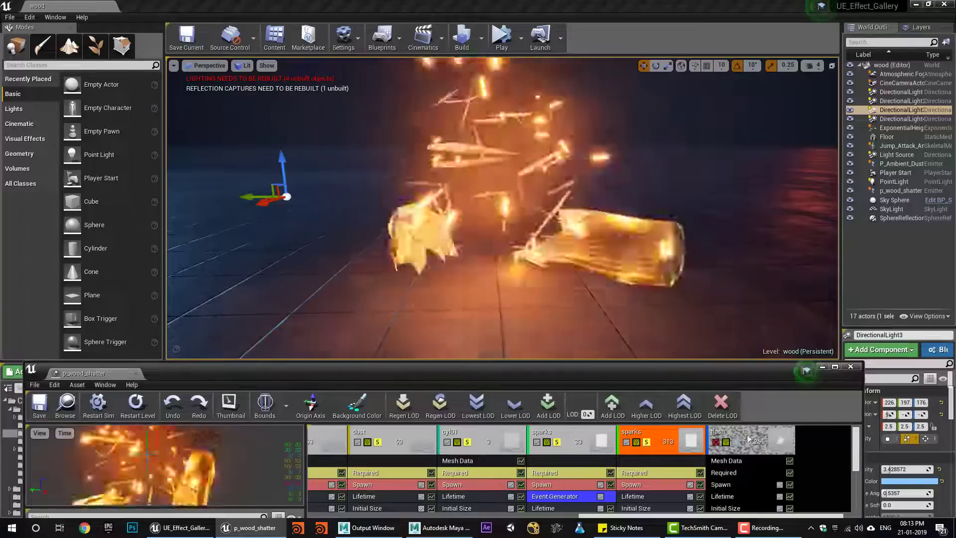
Add the flash emitter to the soloed ones and replay the complete effect in the level several times.
click(736, 444)
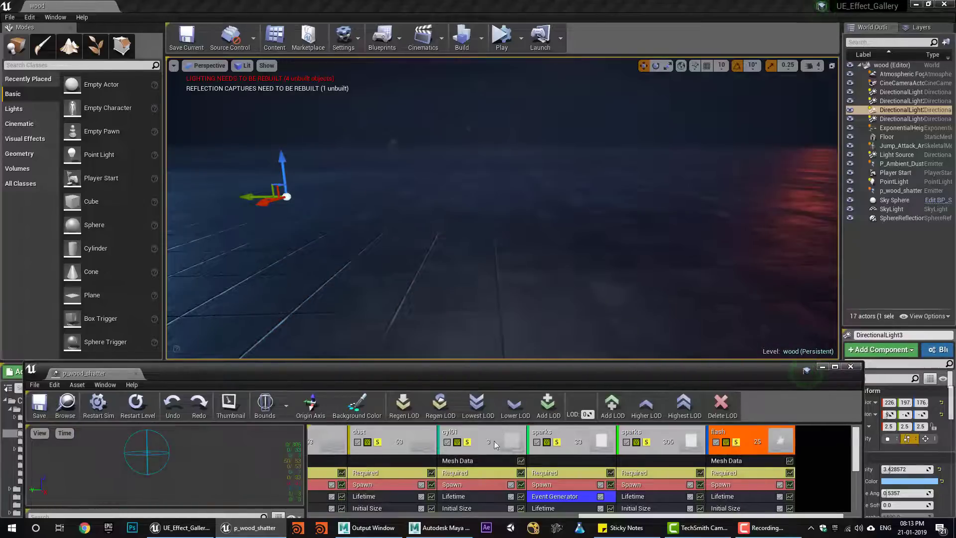
click(126, 415)
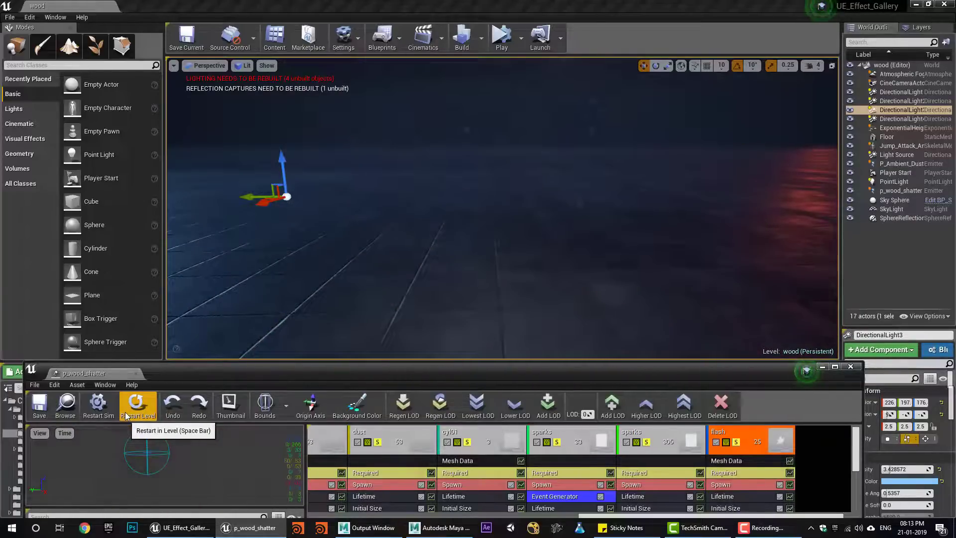
click(126, 415)
click(126, 415)
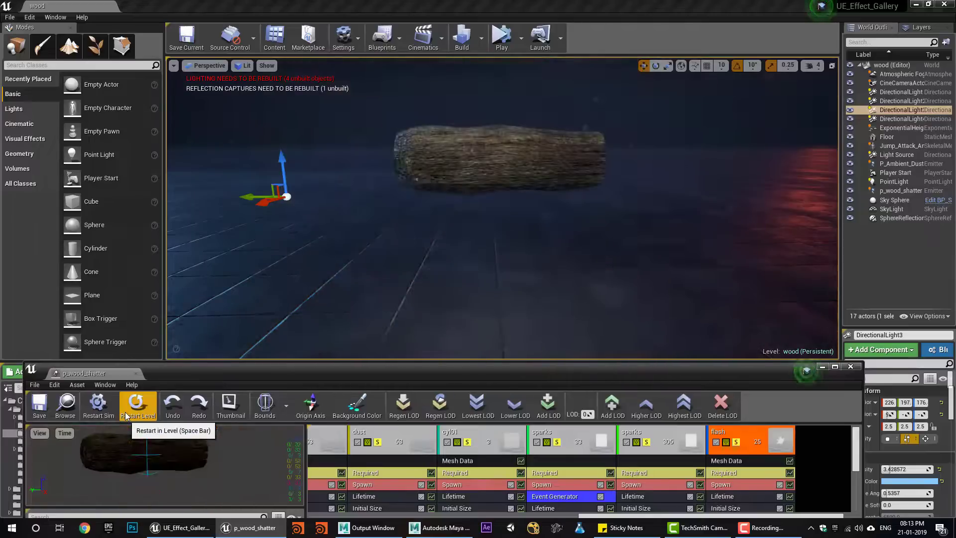
click(126, 415)
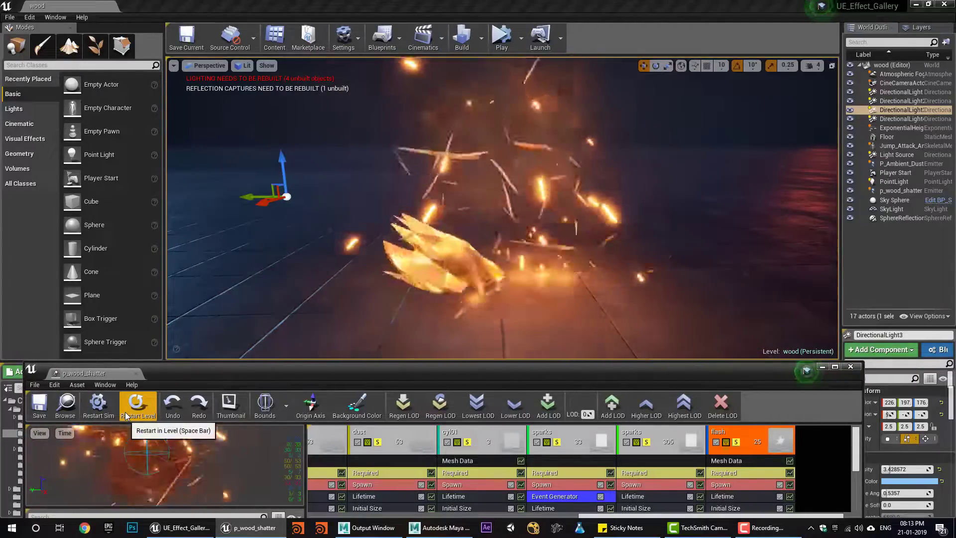
click(126, 415)
Dock the p_wood_shatter particle editor back into the main window and solo only the first dust emitter.
drag(119, 374, 164, 6)
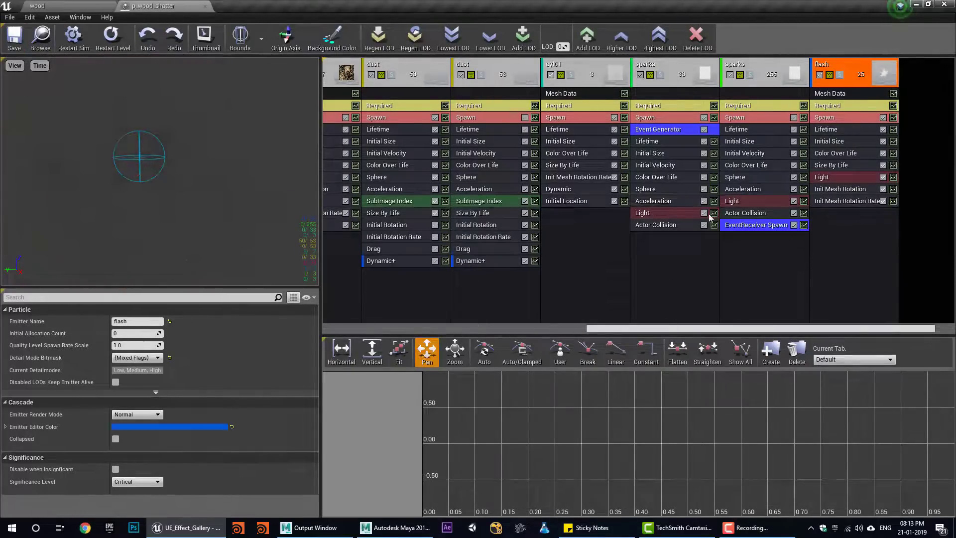
drag(683, 333, 572, 332)
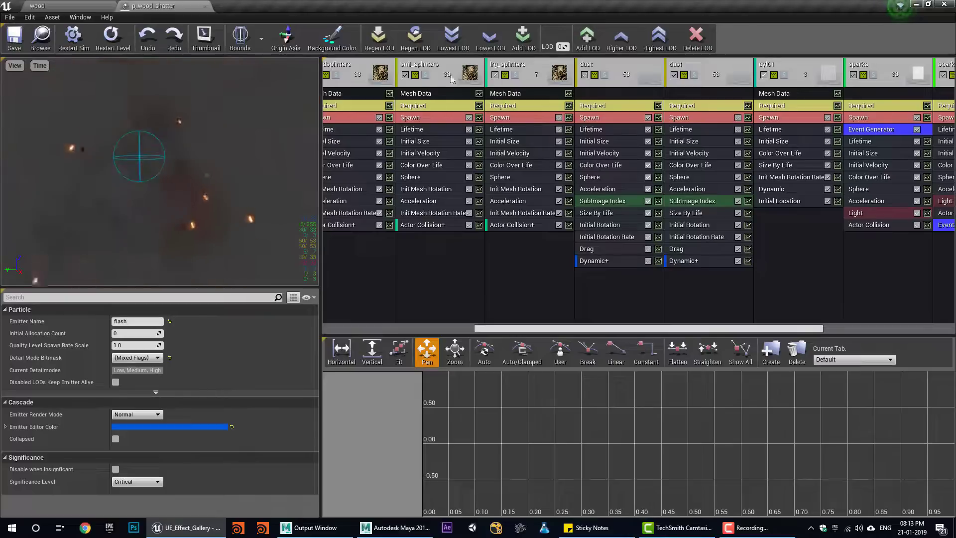
click(604, 75)
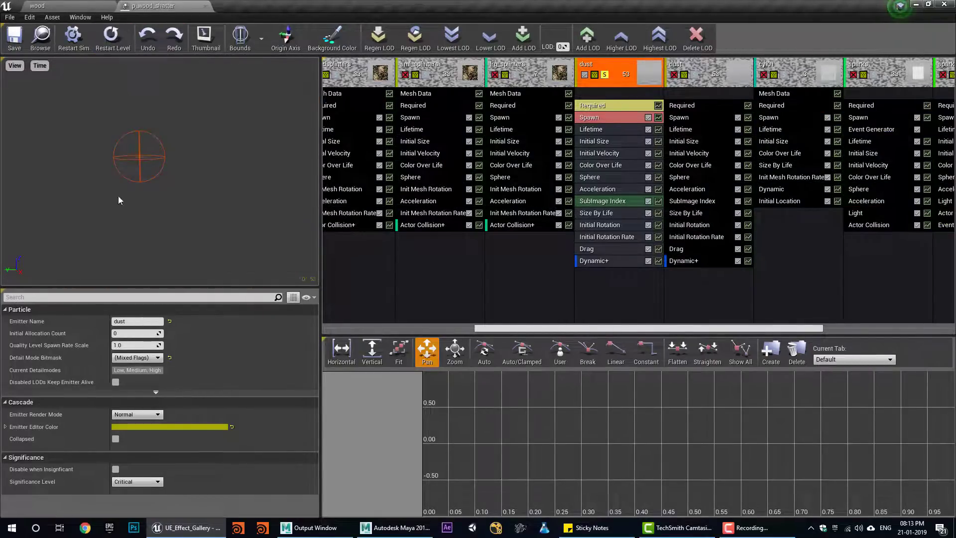
Inspect the dust emitter's Dynamic module, and open the m_smoke02 material assigned in its Required module.
click(592, 261)
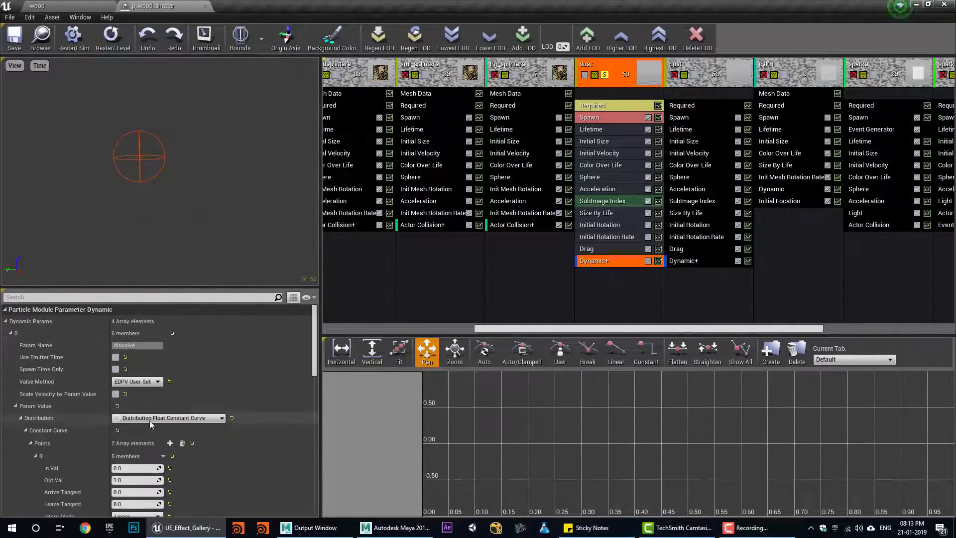
click(592, 106)
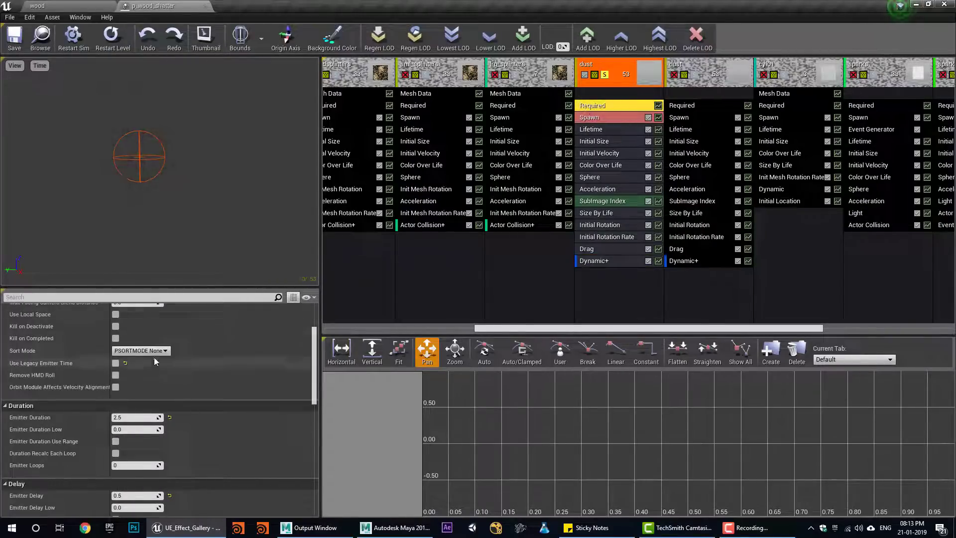
double_click(130, 335)
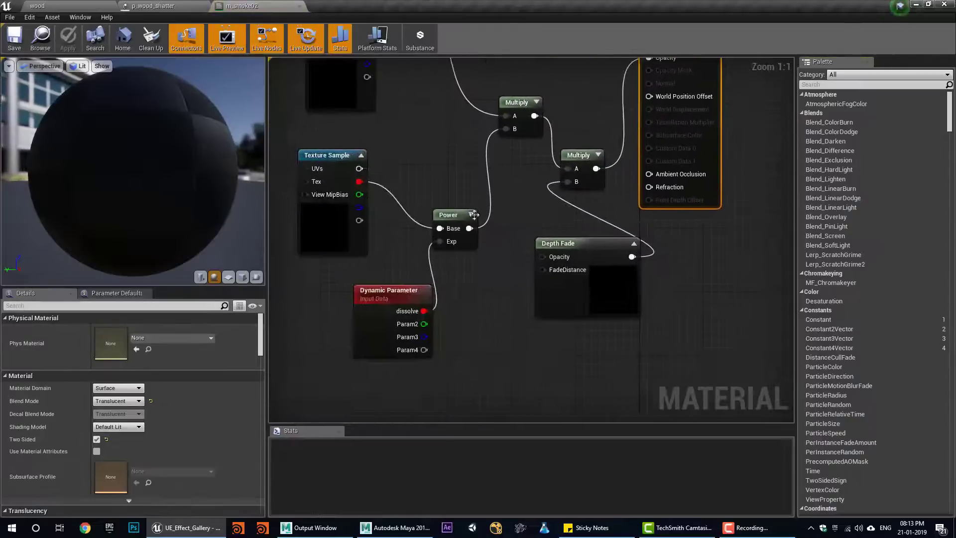
Examine how the smoke texture sample and dissolve Dynamic Parameter feed the Power node, repositioning these nodes for a clearer view.
click(357, 255)
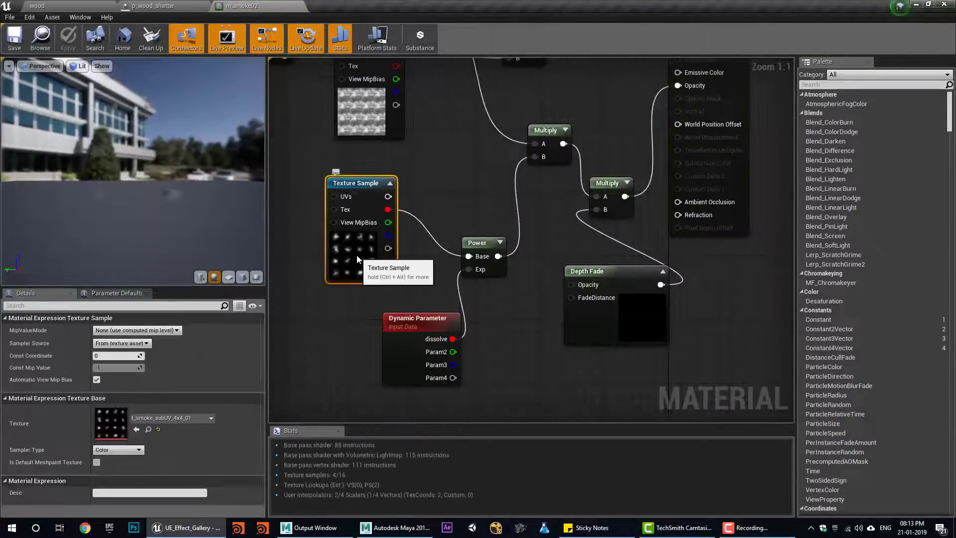
right_drag(372, 143, 352, 190)
drag(382, 367, 342, 367)
drag(344, 280, 344, 288)
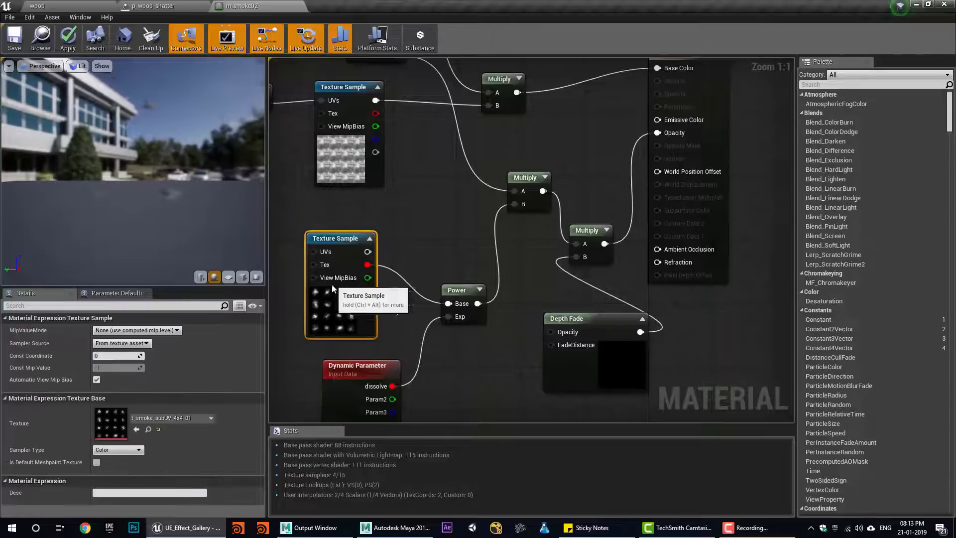
drag(456, 291, 457, 246)
right_drag(457, 299, 457, 246)
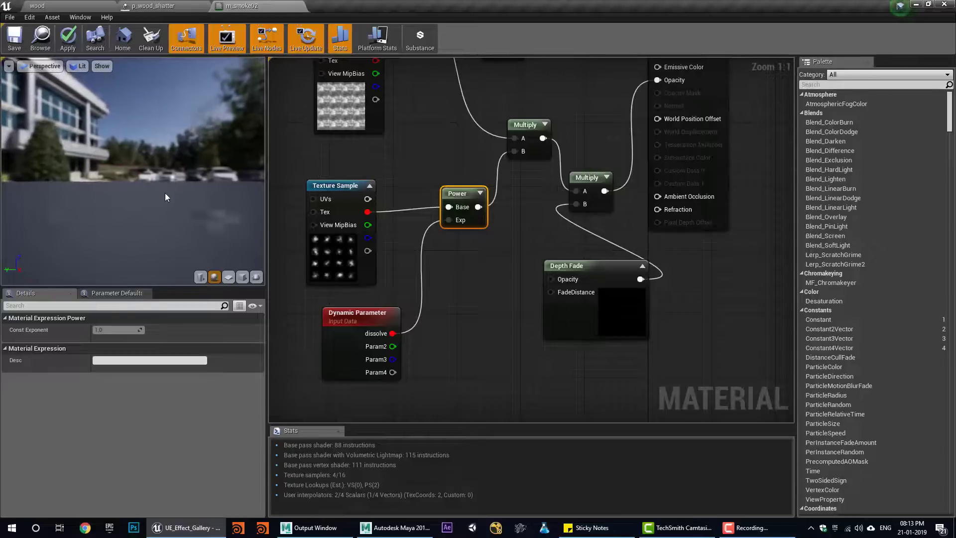
drag(352, 349, 367, 357)
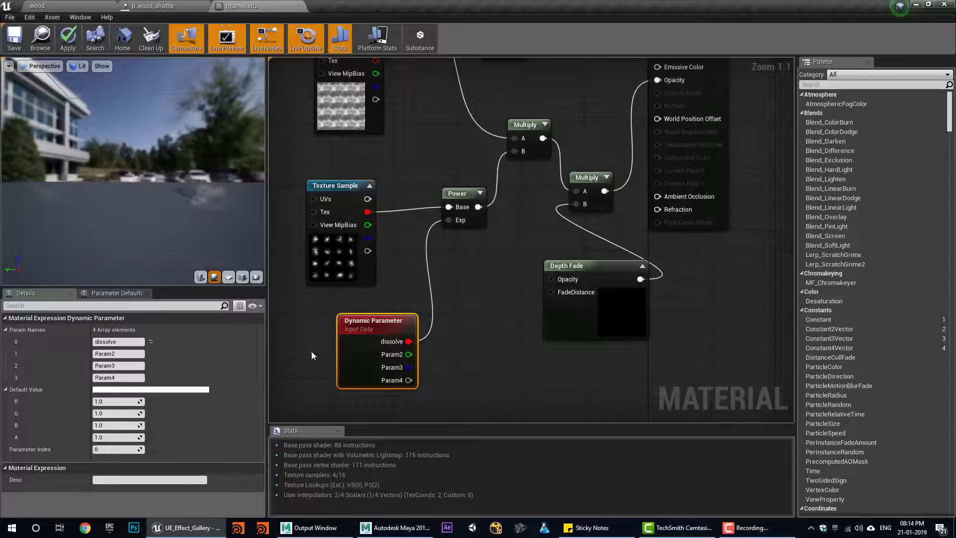
Raise the Dynamic Parameter's default R value to about 30.85 to preview the dissolve, and reset it to 1.0.
drag(114, 402, 160, 401)
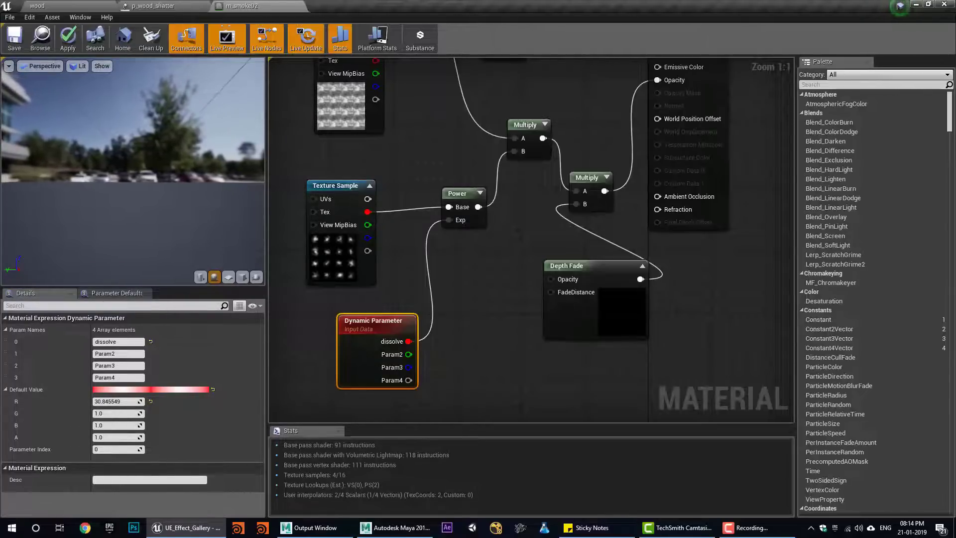
click(150, 402)
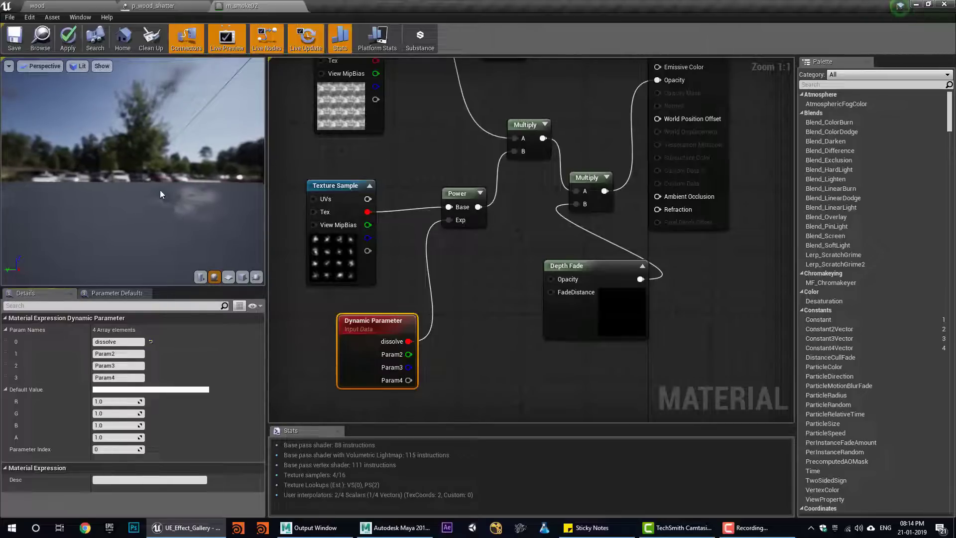
Close the m_smoke02 material and inspect the constant curve points in the dust emitter's Dynamic module.
scroll(437, 278, down, 1)
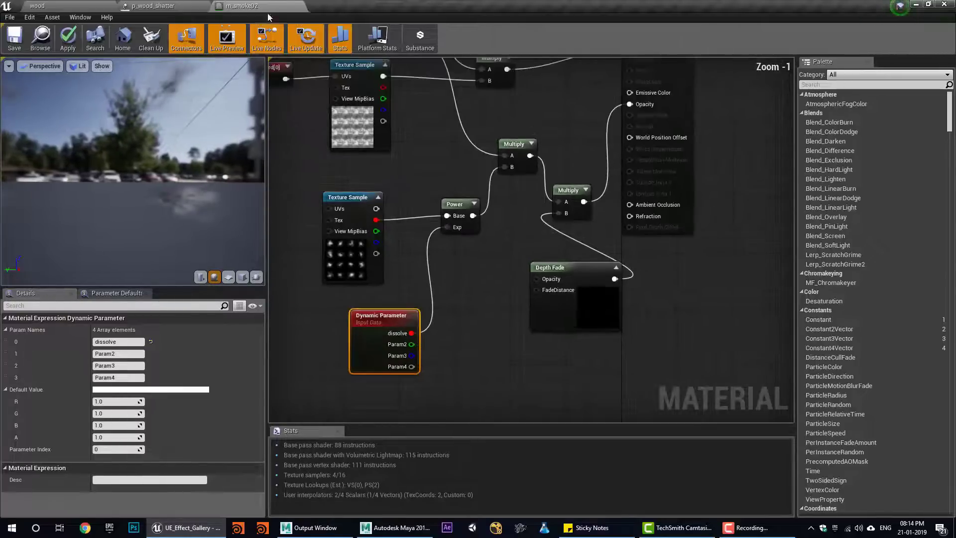
click(299, 5)
click(551, 298)
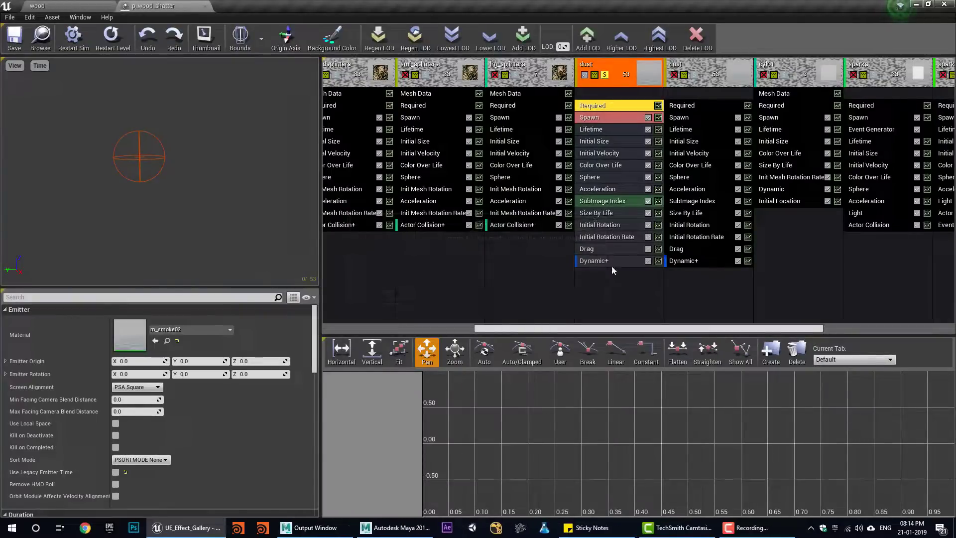
scroll(169, 412, down, 4)
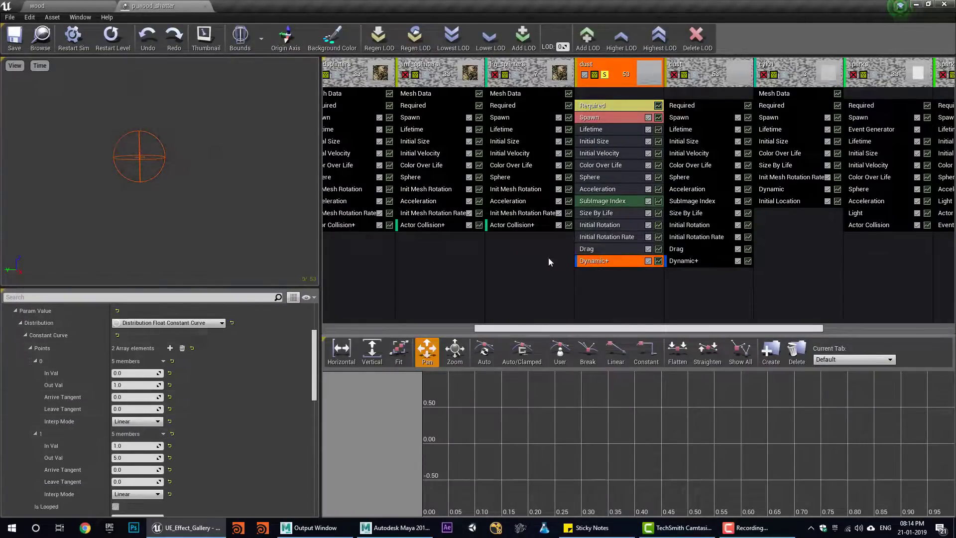
Turn off solo on the first dust emitter and replay the complete wood shatter effect, viewing it from a wider, rotated angle.
click(605, 75)
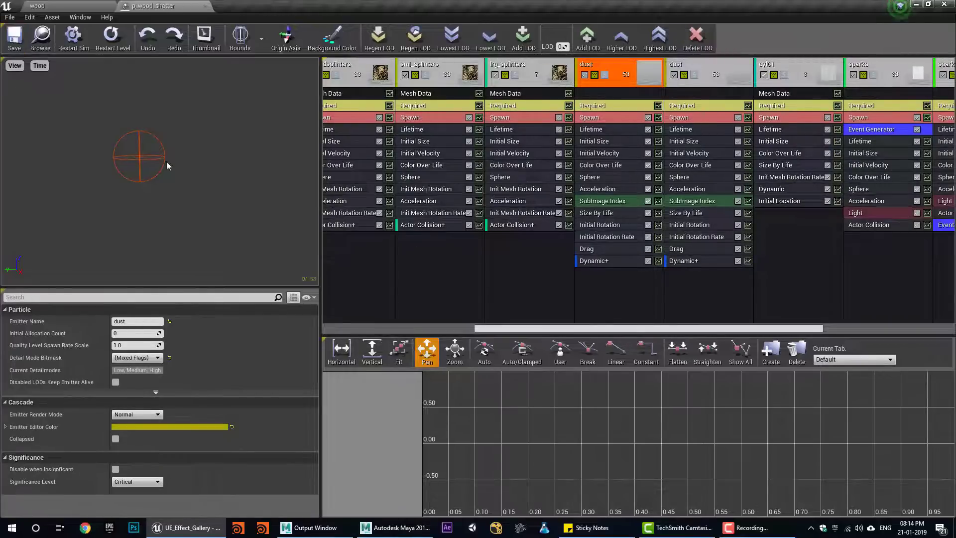
click(112, 44)
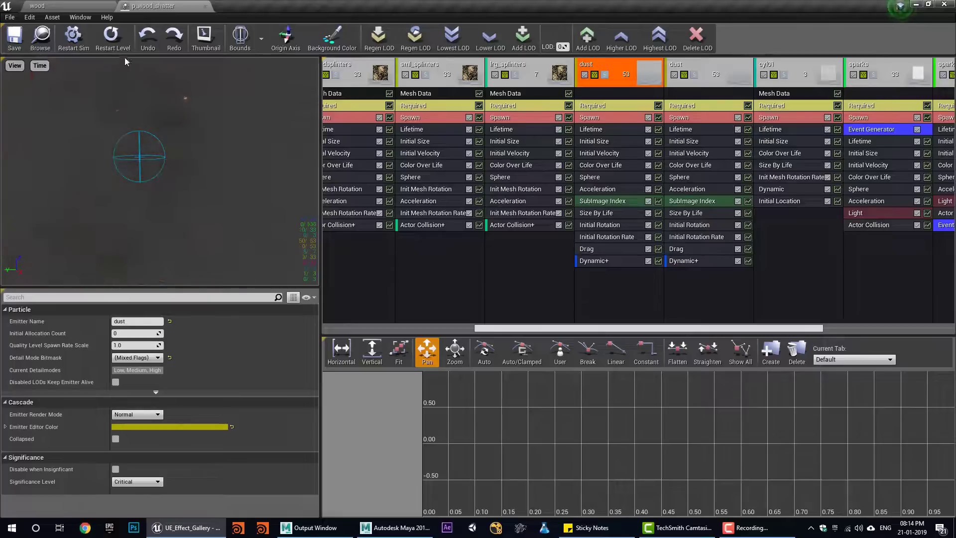
click(115, 42)
scroll(218, 185, down, 3)
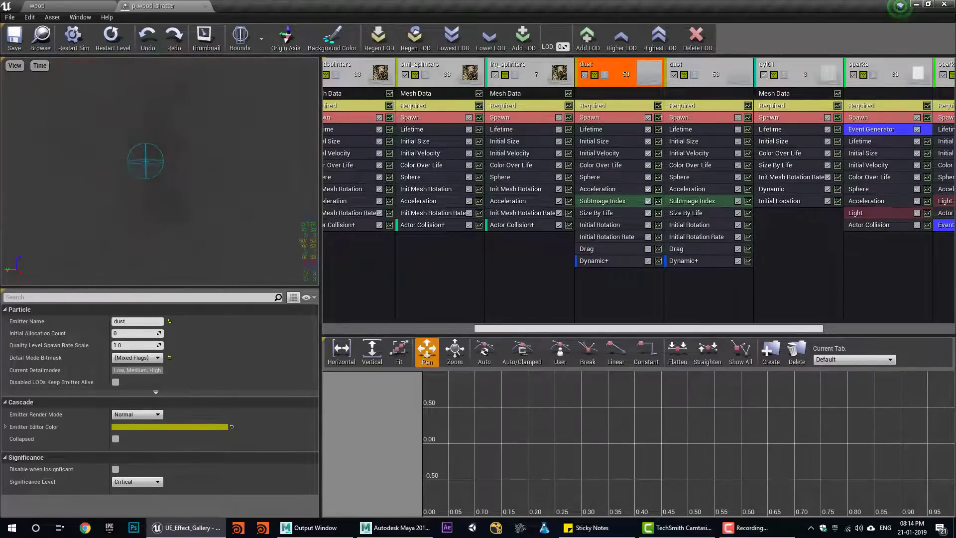
click(117, 47)
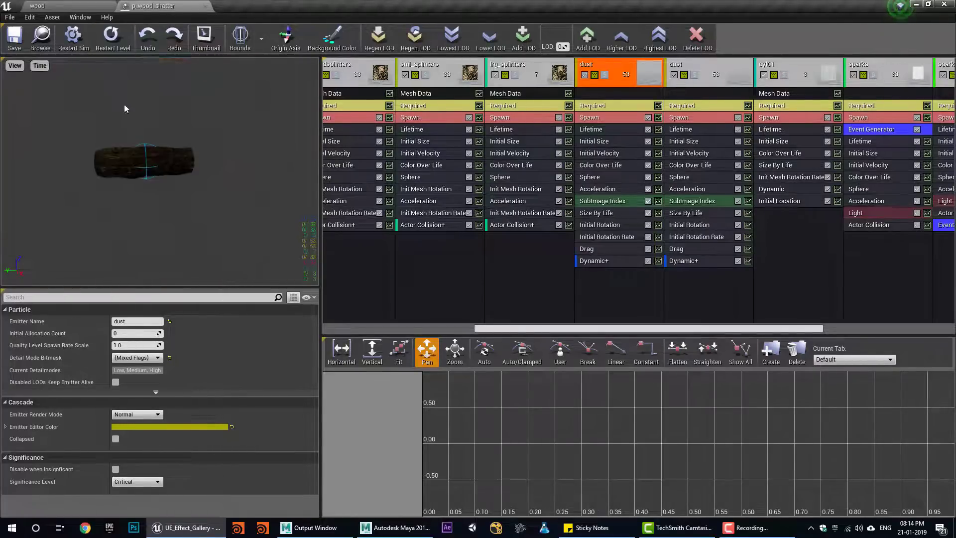
click(113, 44)
drag(148, 180, 180, 184)
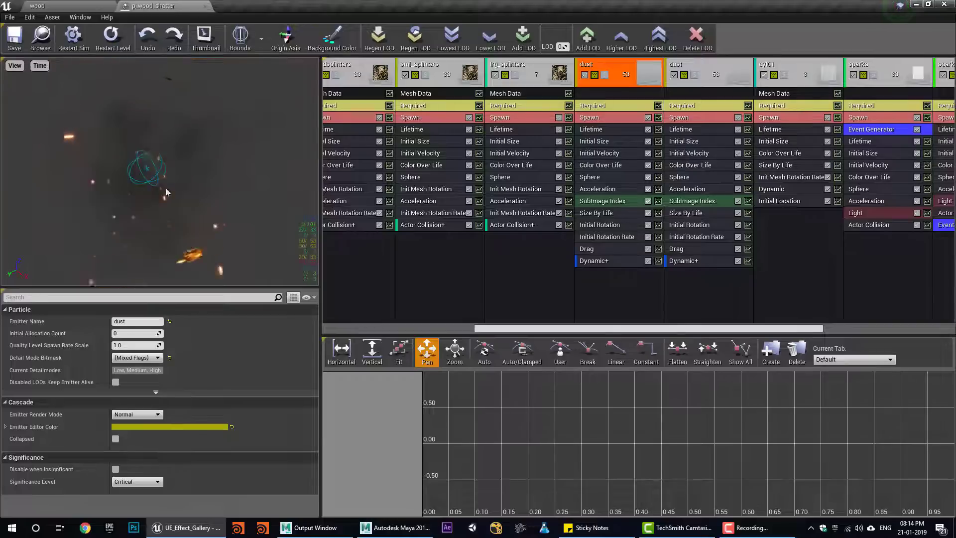
Replay the full effect repeatedly to examine how the log break, sparks, splinters and dust play together.
click(117, 46)
click(117, 38)
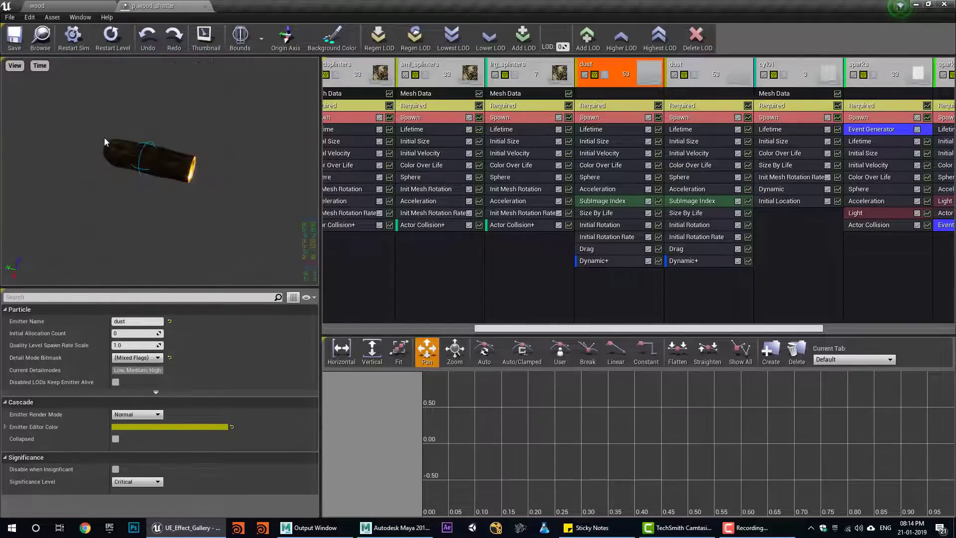
click(111, 36)
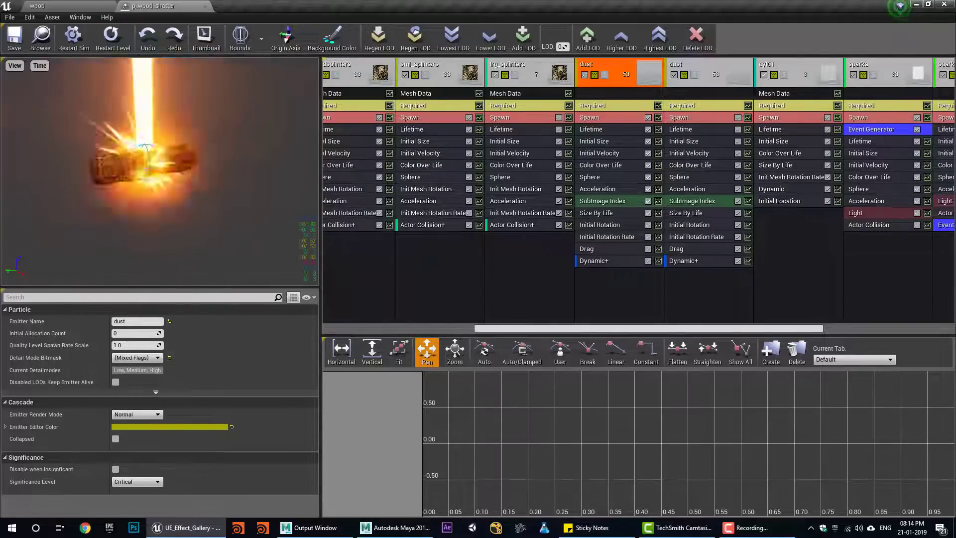
click(111, 41)
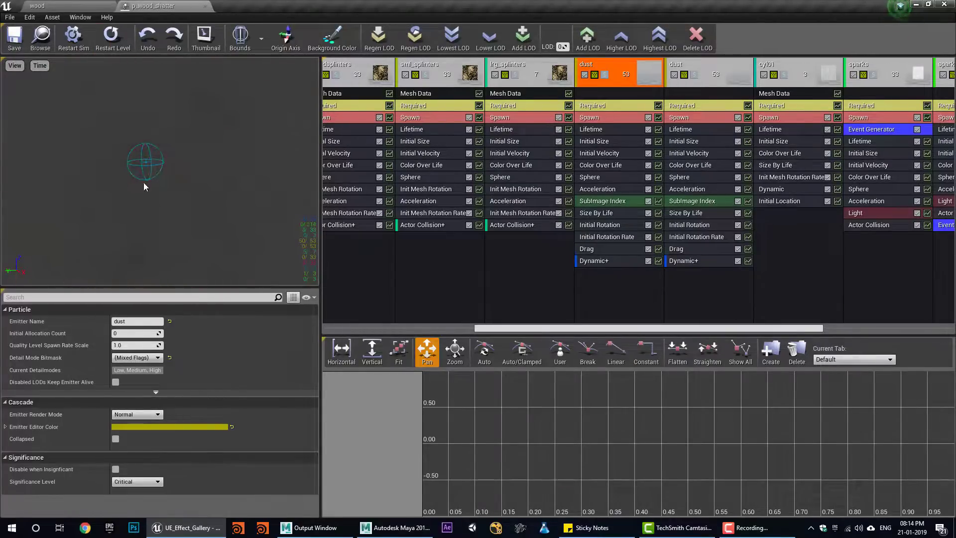
click(111, 37)
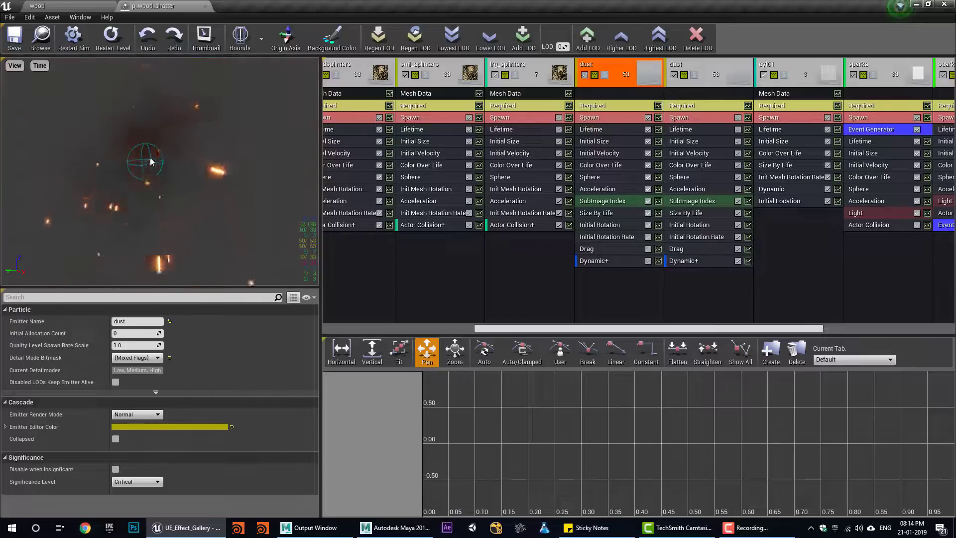
click(110, 36)
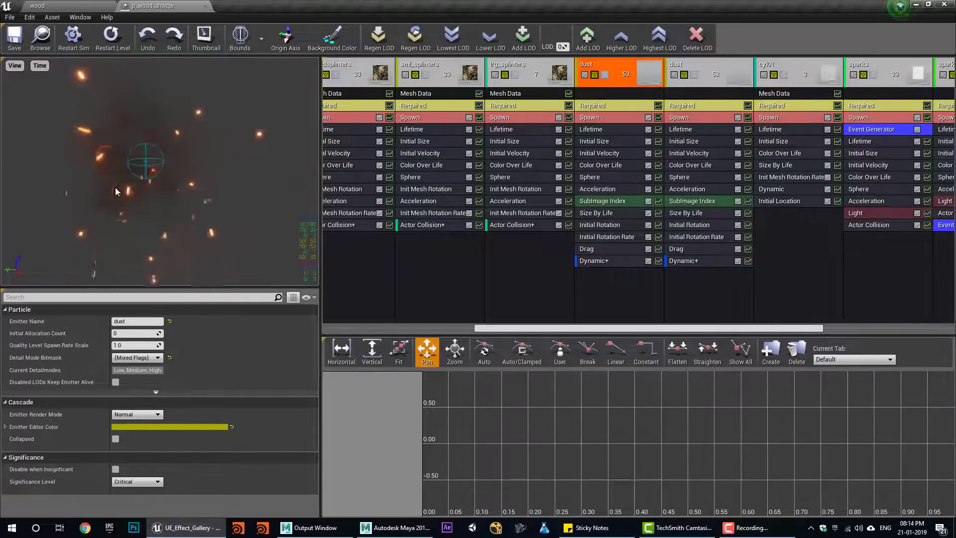
click(107, 41)
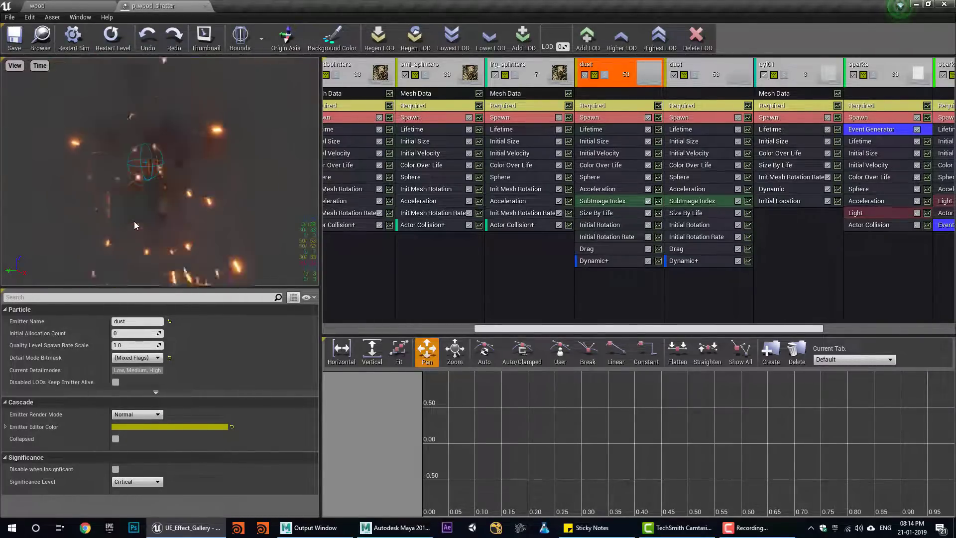
click(111, 37)
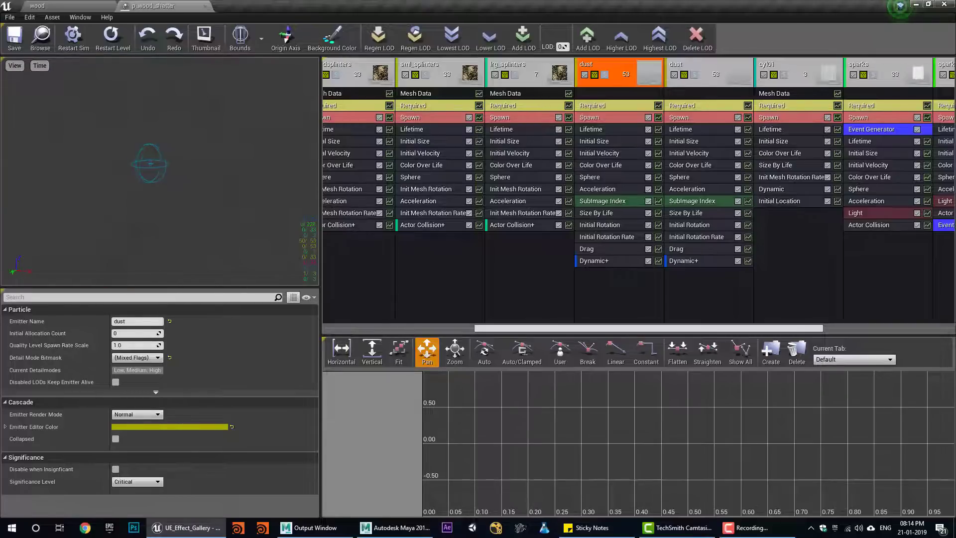
click(125, 42)
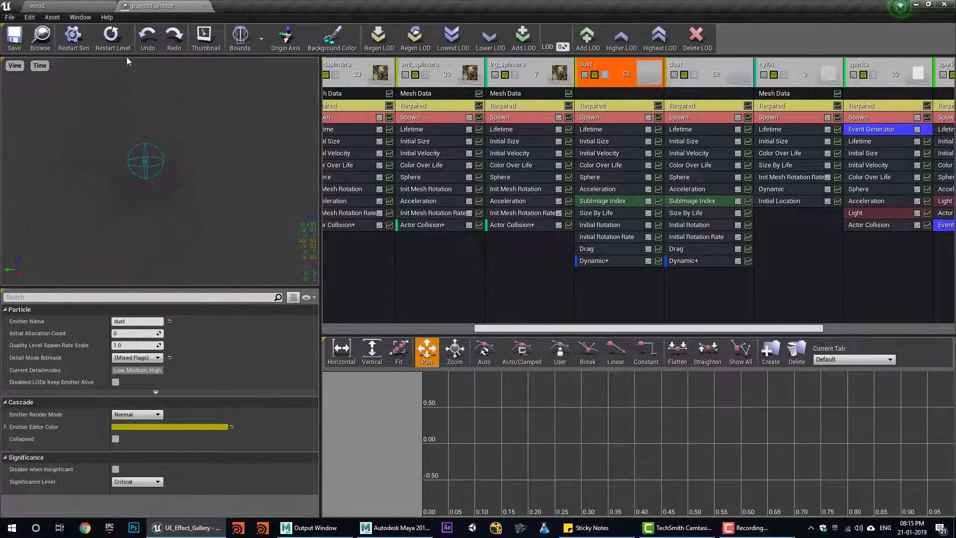
click(118, 43)
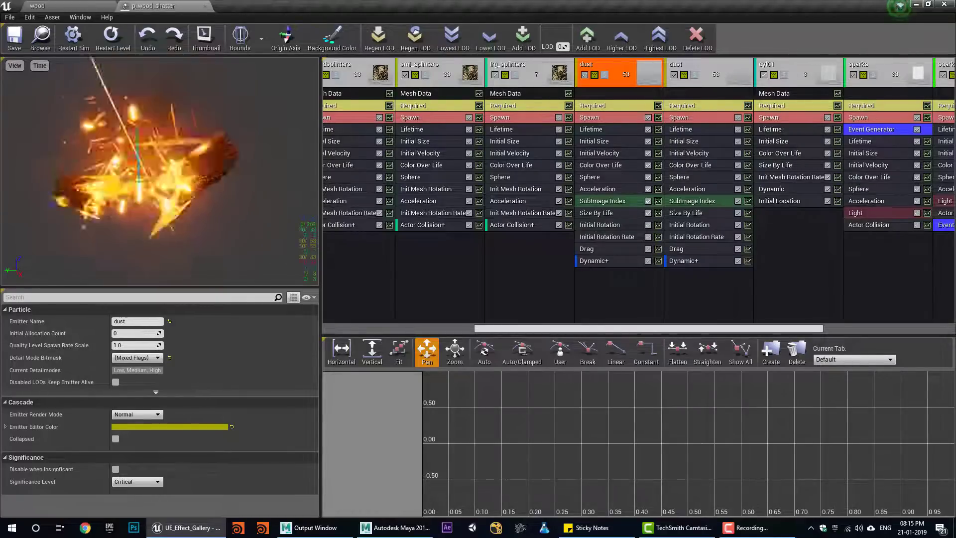
click(114, 39)
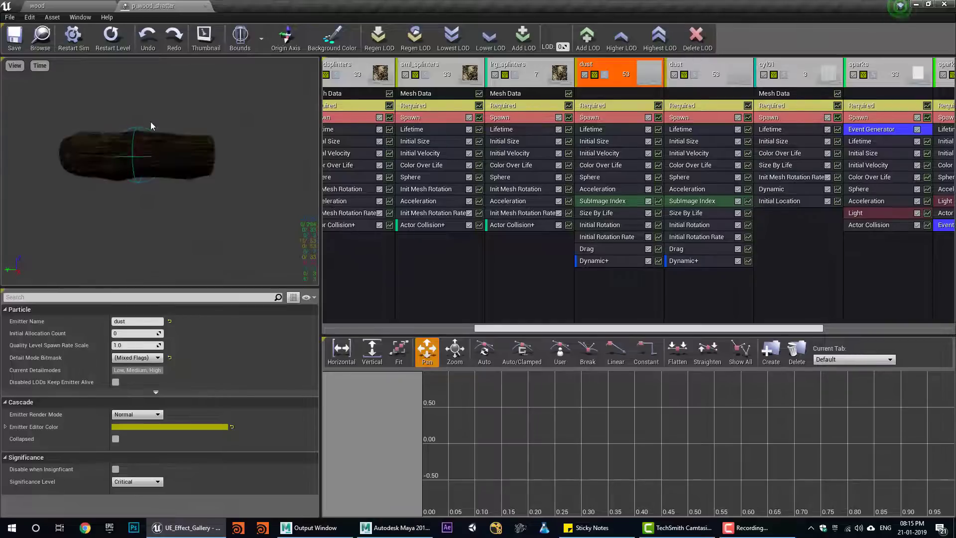
click(113, 37)
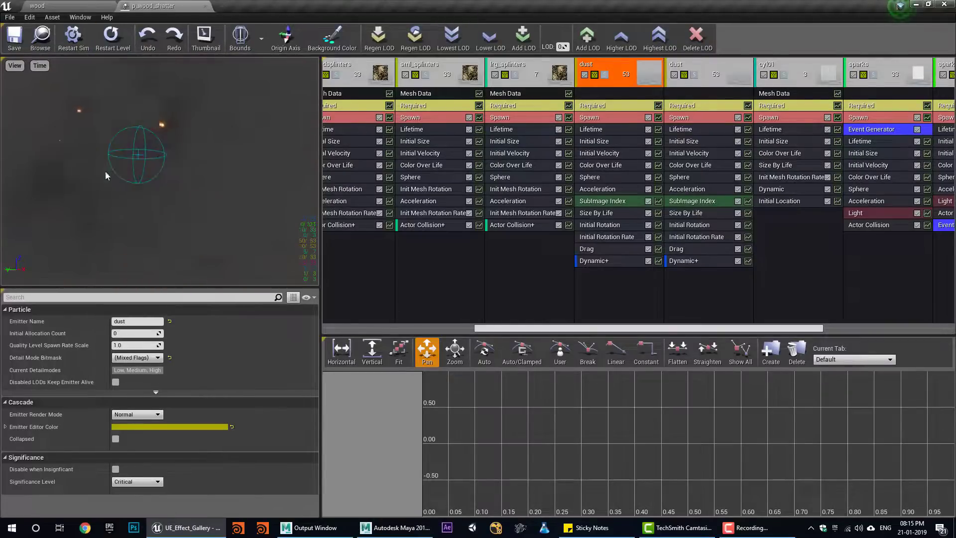
Switch to Maya and examine the intact log mesh sm_wood01 among the wood models.
click(381, 534)
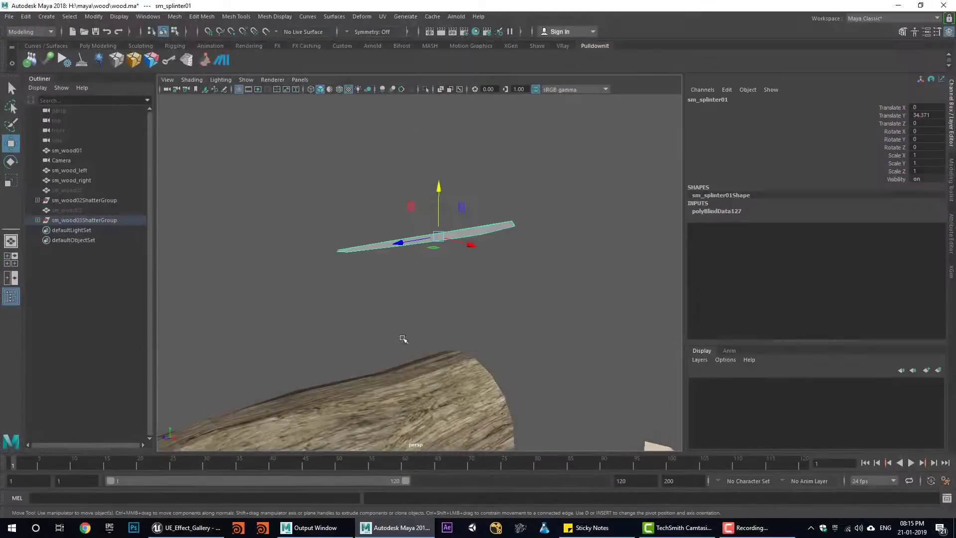
alt+right_drag(404, 339, 331, 351)
alt+middle_drag(331, 350, 354, 219)
click(299, 301)
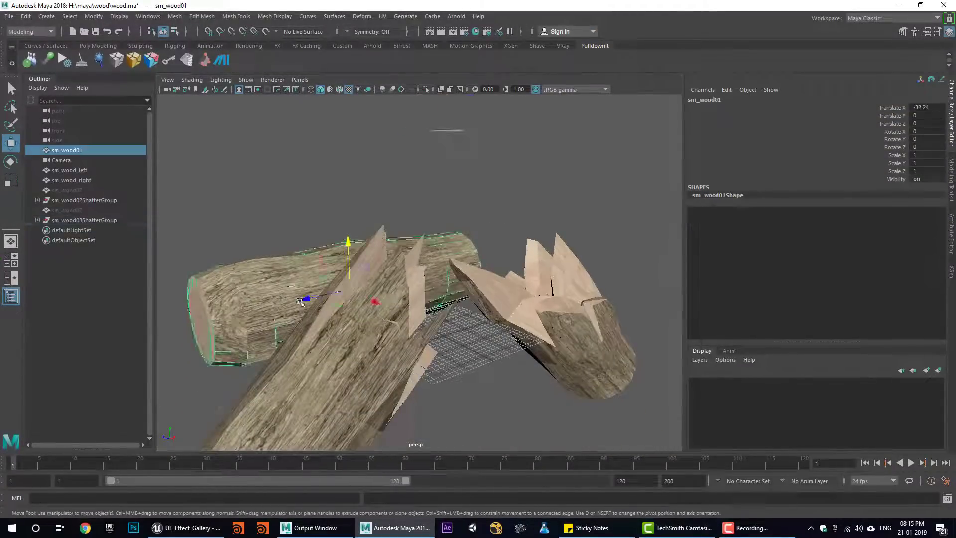
alt+drag(299, 302, 375, 251)
Examine the broken log halves sm_wood_left and sm_wood_right by selecting each in turn and viewing their fractured ends.
click(294, 264)
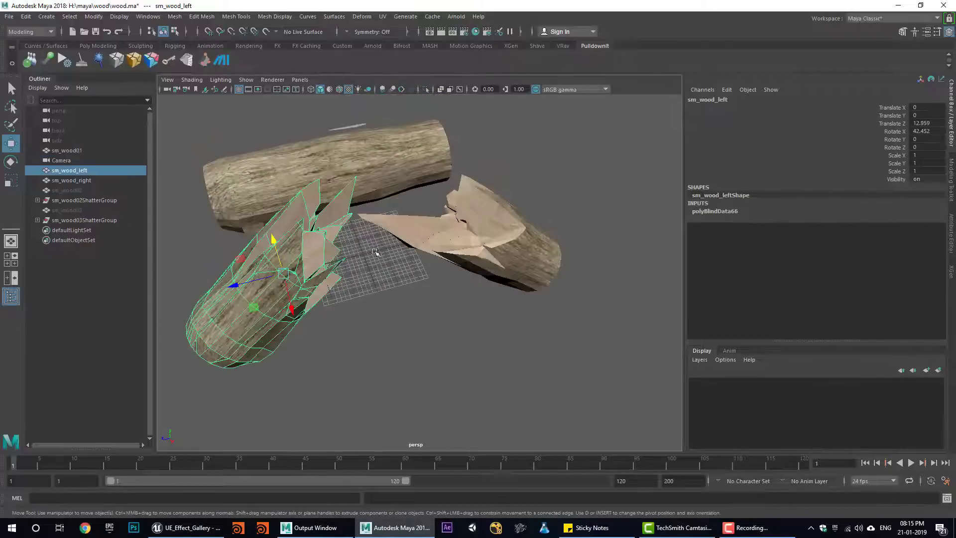
click(417, 249)
click(259, 289)
alt+drag(259, 288, 320, 263)
click(417, 245)
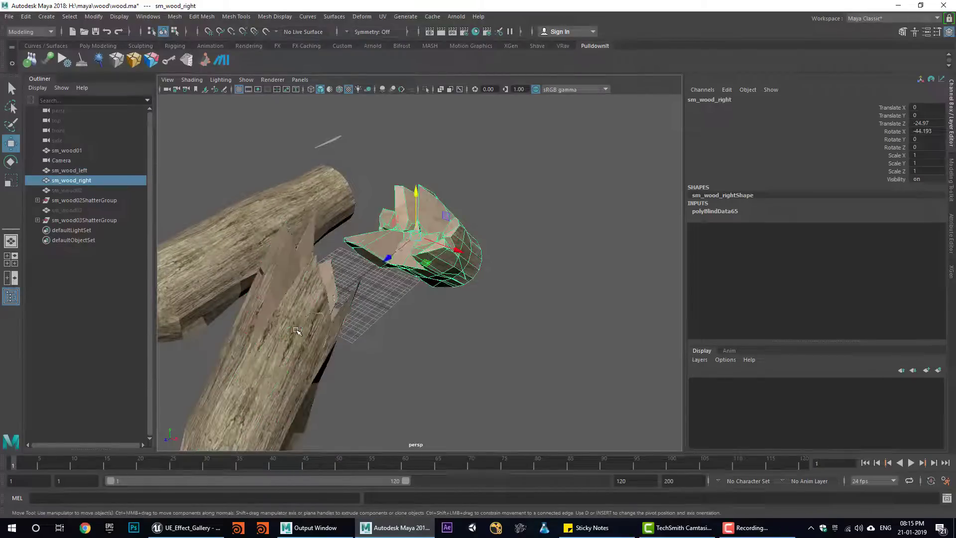
key(ctrl+z)
click(424, 245)
click(320, 325)
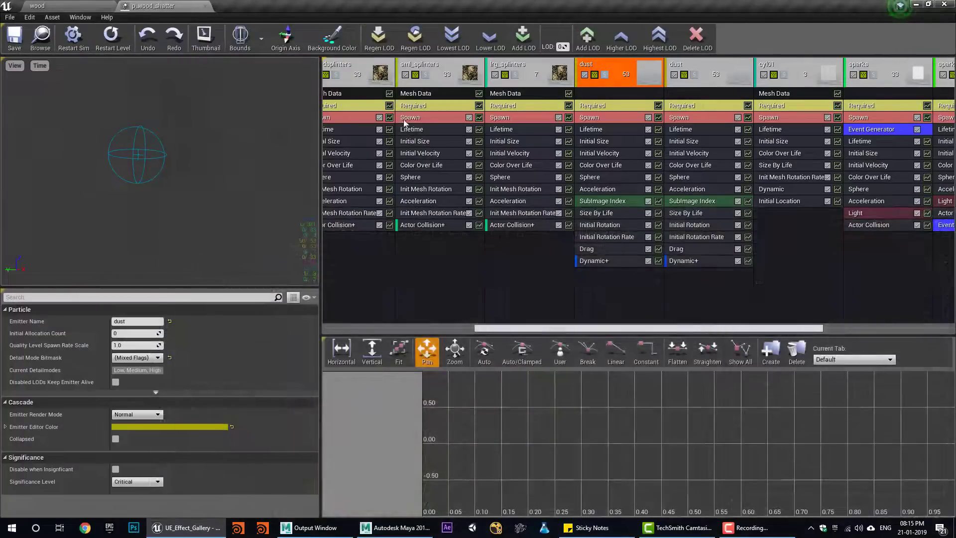
Switch back to Unreal Engine and compare the wood emitter's duration and lifetime with the wood_left emitter's delay.
drag(515, 327, 365, 327)
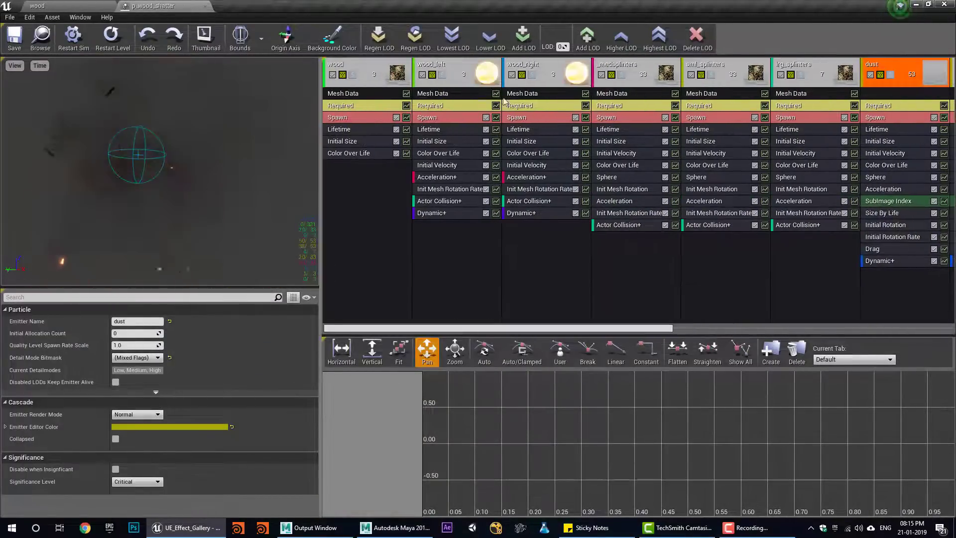
click(397, 107)
scroll(166, 427, down, 10)
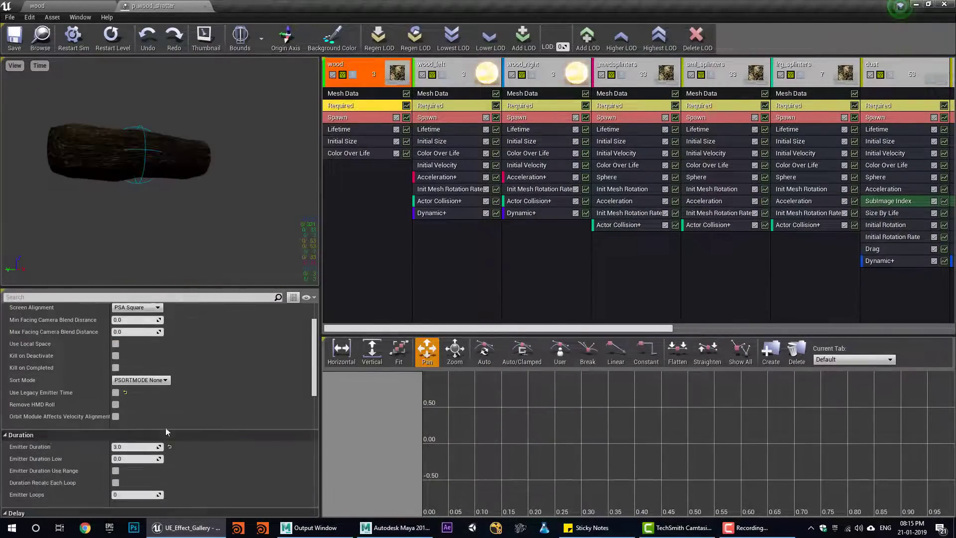
click(350, 132)
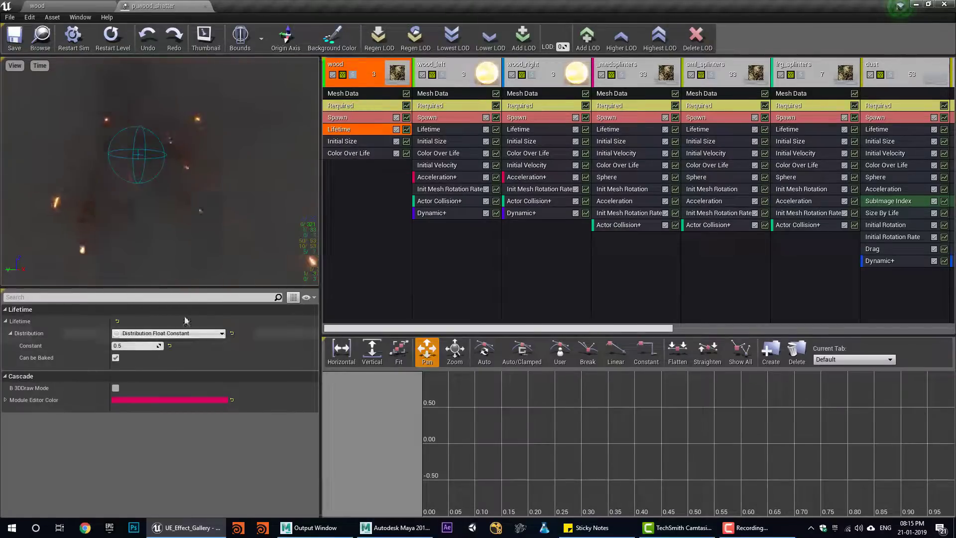
click(368, 108)
click(358, 130)
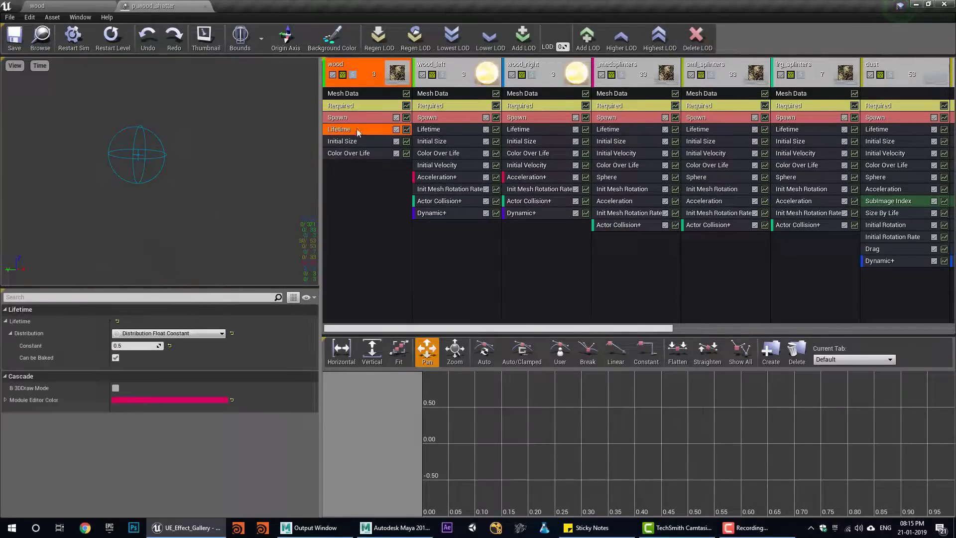
click(127, 345)
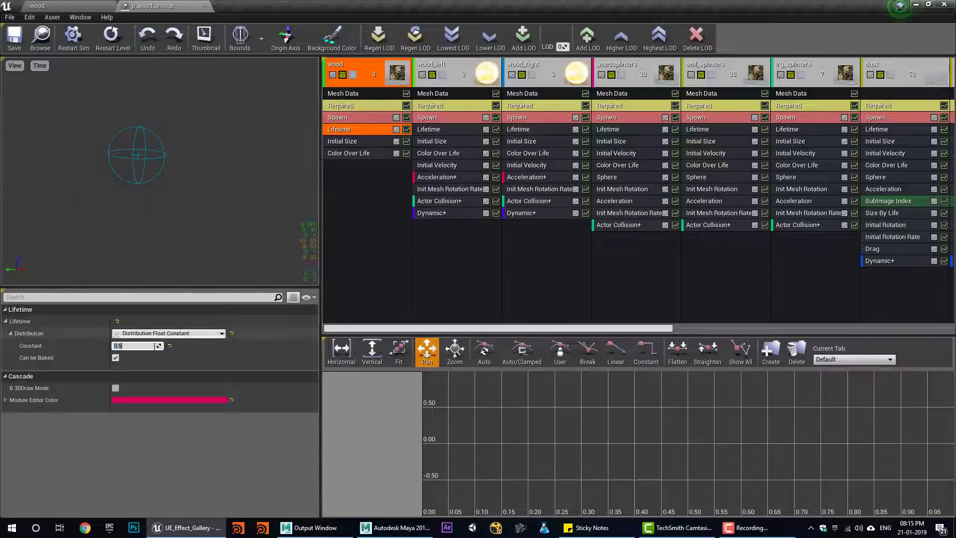
click(440, 107)
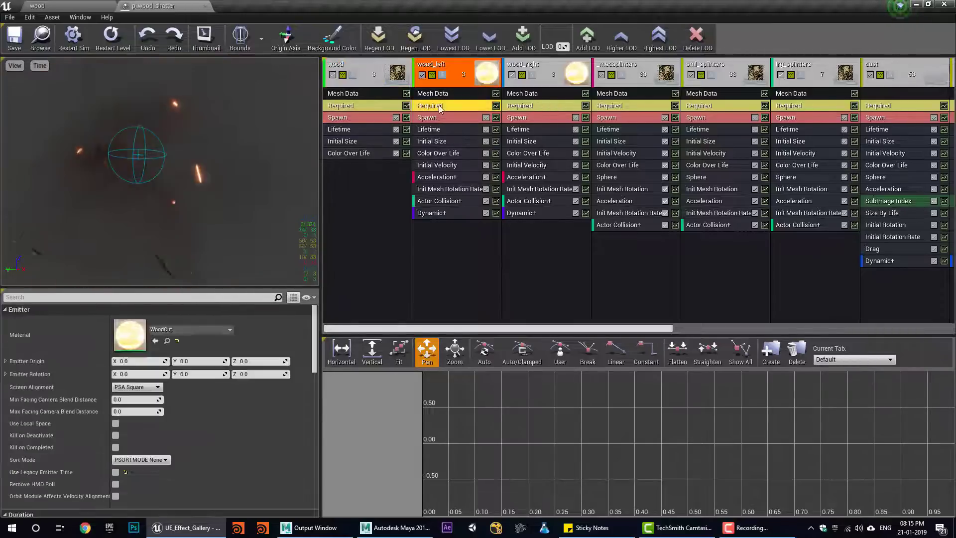
scroll(125, 443, down, 5)
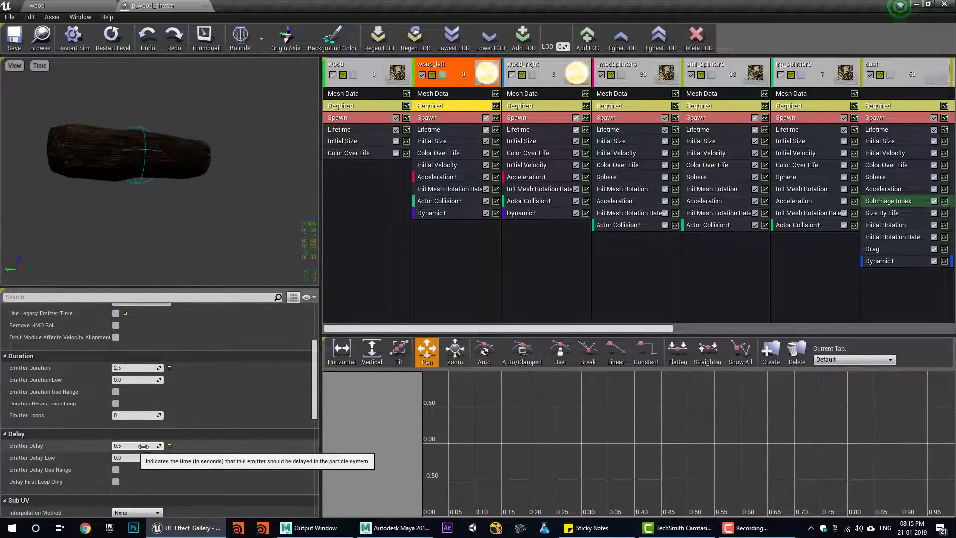
Solo the wood, wood_left and wood_right emitters to isolate the log meshes in the preview.
click(352, 75)
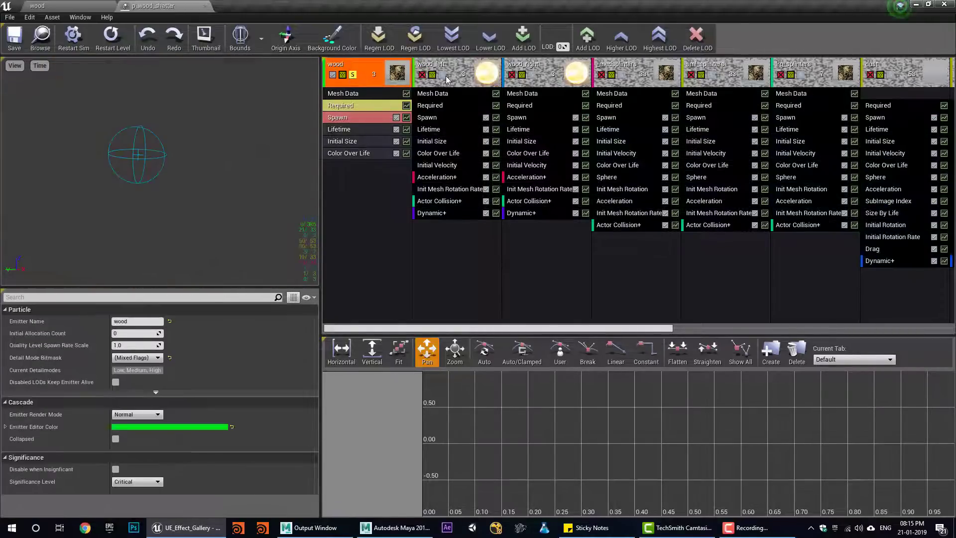
click(442, 75)
click(532, 74)
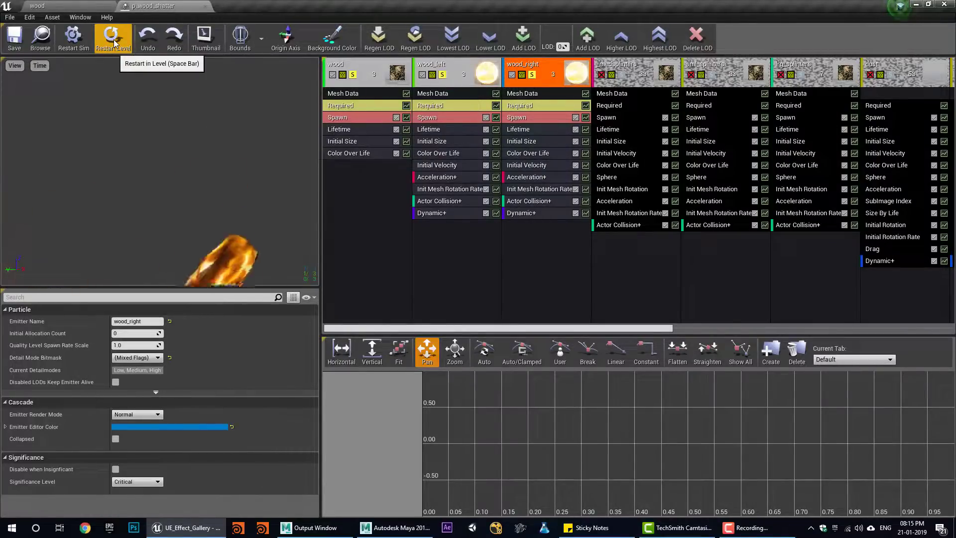
Set the preview animation speed to 25% and replay the soloed emitters to examine the swap from intact log to halves.
click(40, 65)
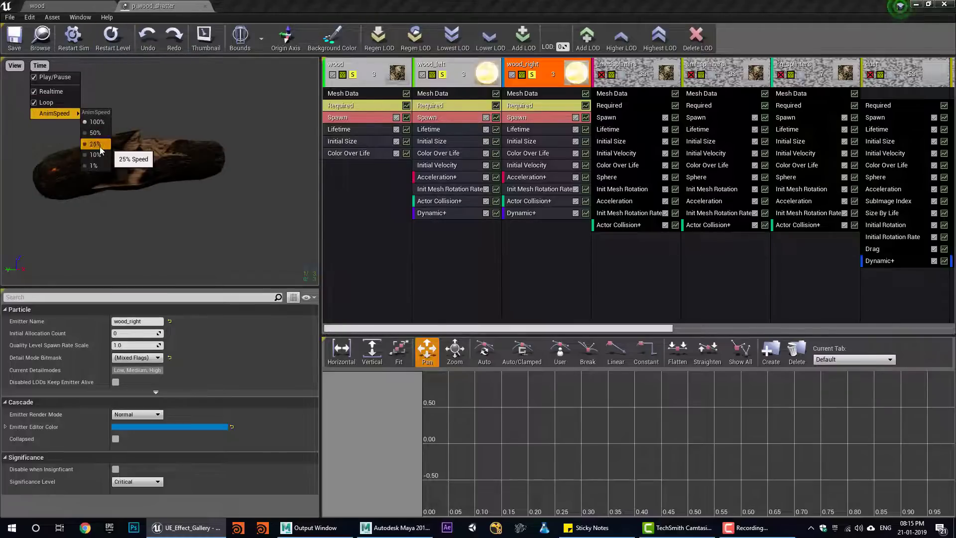
click(96, 144)
click(113, 35)
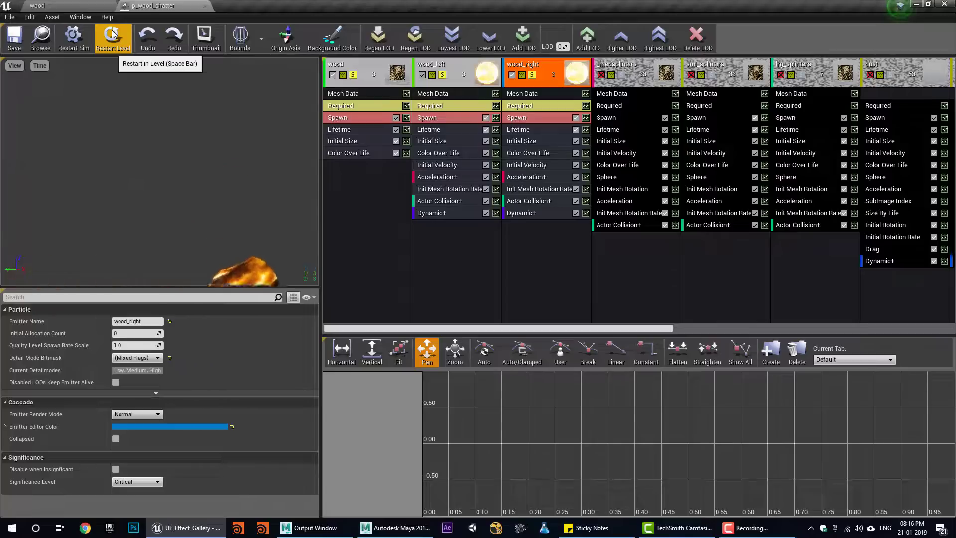
click(112, 35)
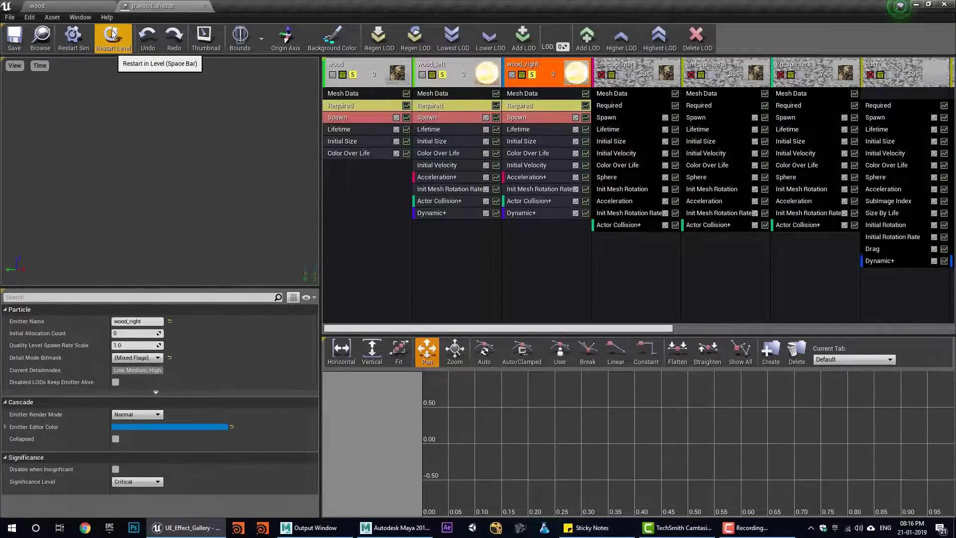
click(113, 35)
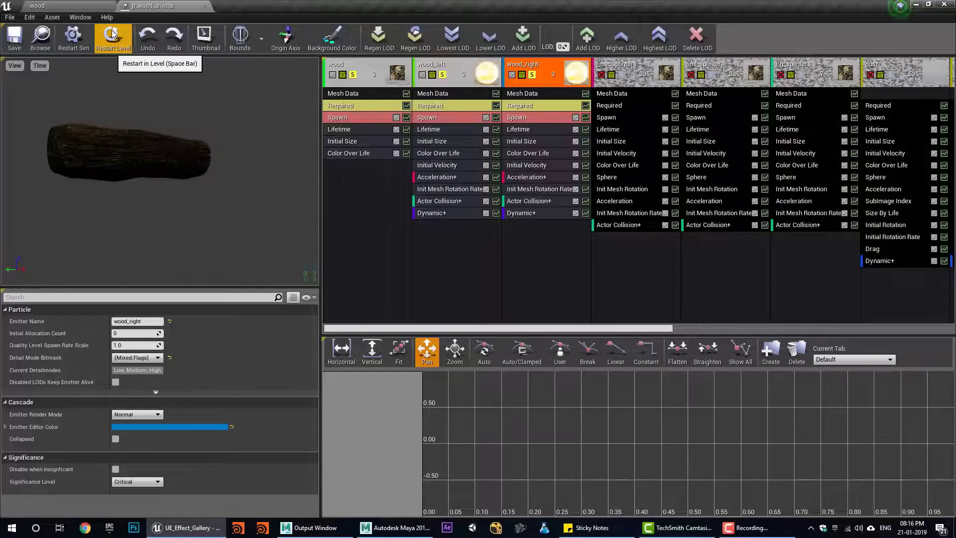
click(113, 45)
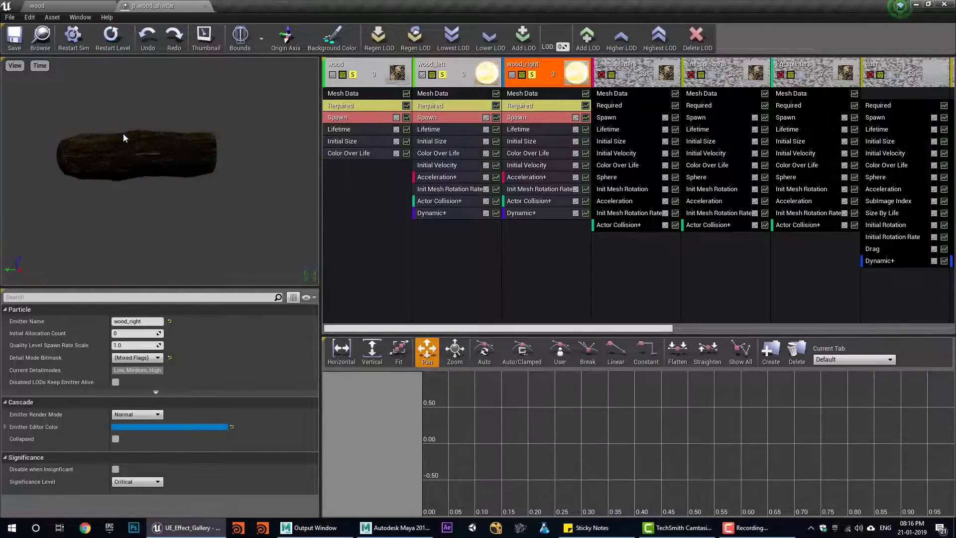
Replay the slowed-down particle preview several times to examine how the two broken log halves separate, rotate and dissolve.
click(113, 40)
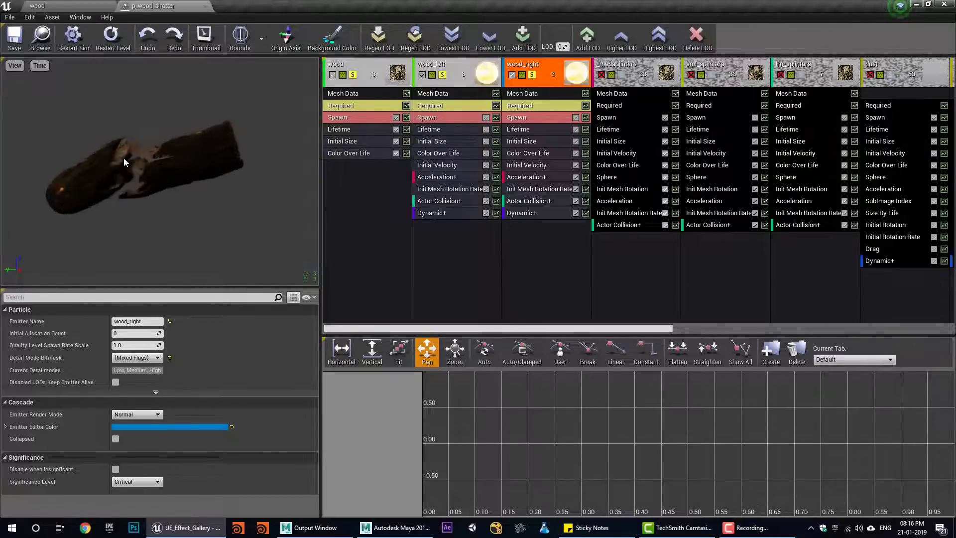
click(115, 44)
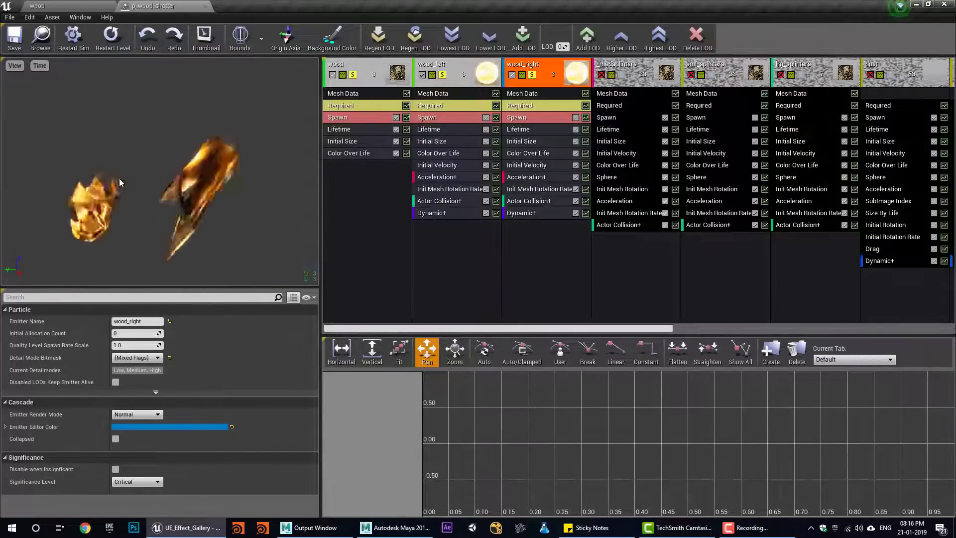
click(119, 33)
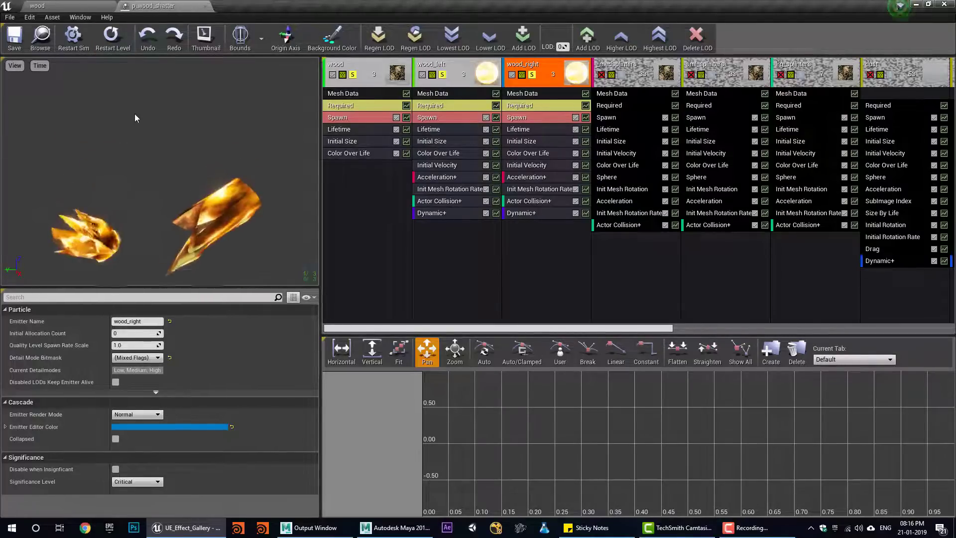
click(113, 37)
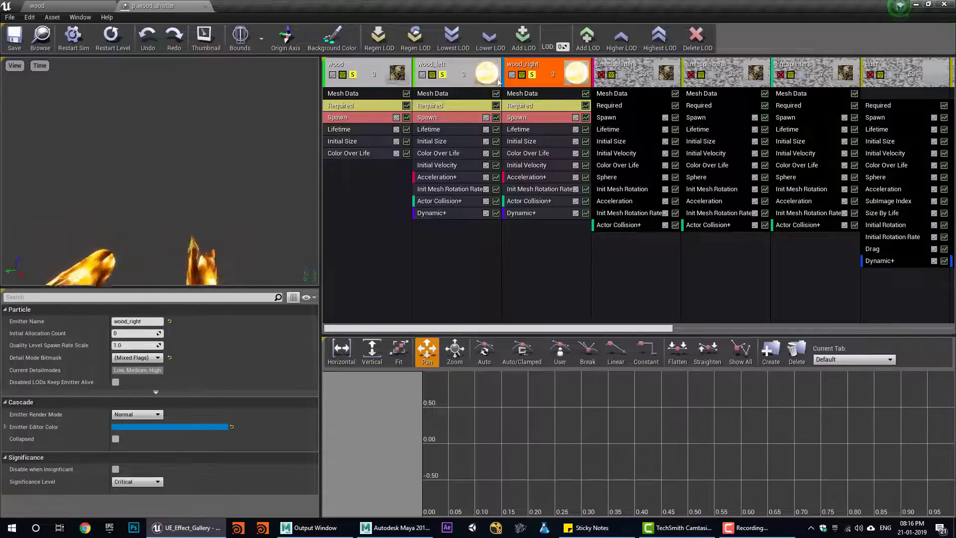
Turn off solo for the wood_right, wood_left and wood emitters to restore the full shatter effect.
click(533, 75)
click(442, 75)
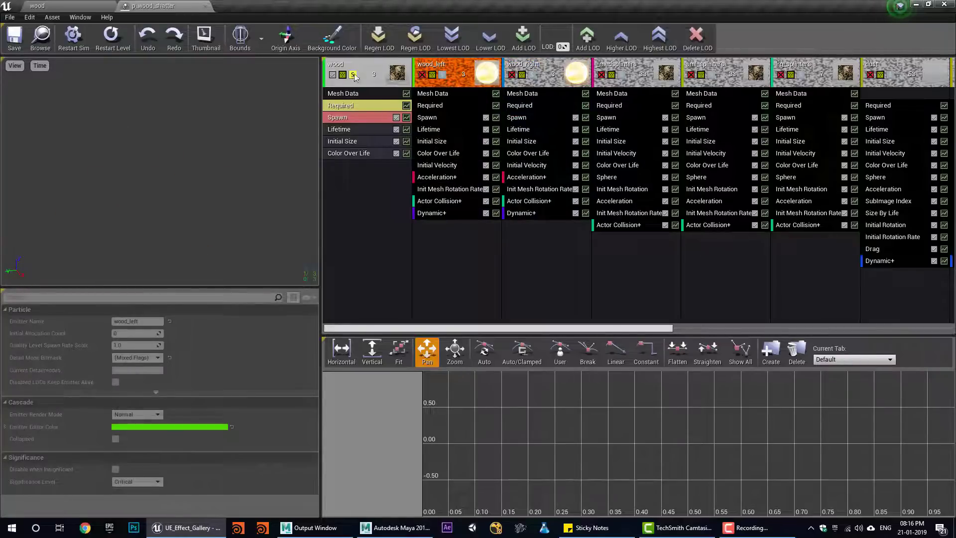
click(354, 74)
Return to the wood level and play it to view the complete wood shatter effect in the scene.
click(169, 5)
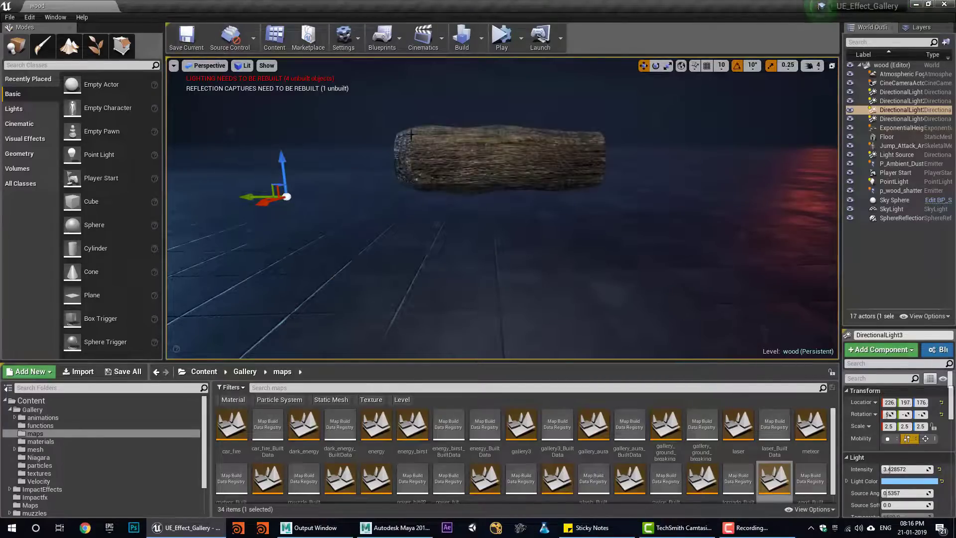
click(501, 38)
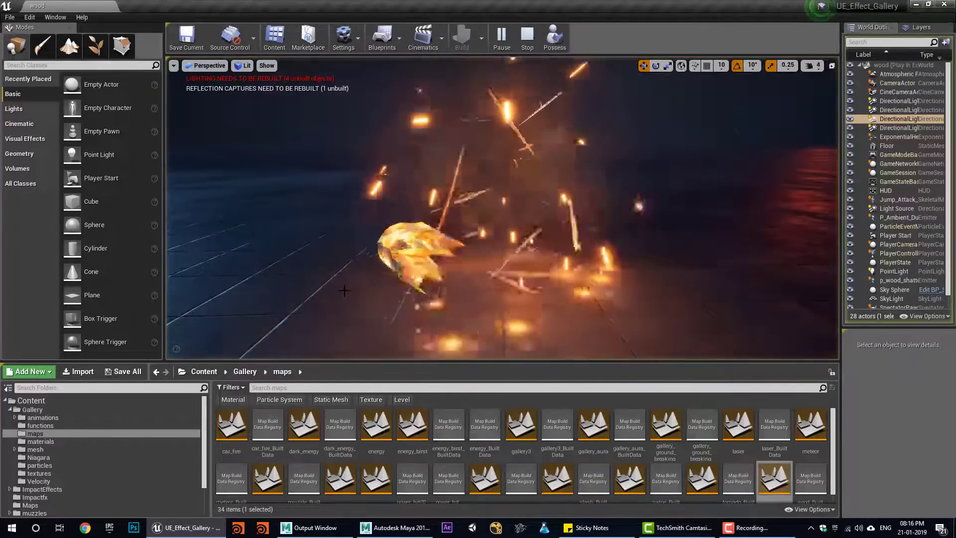